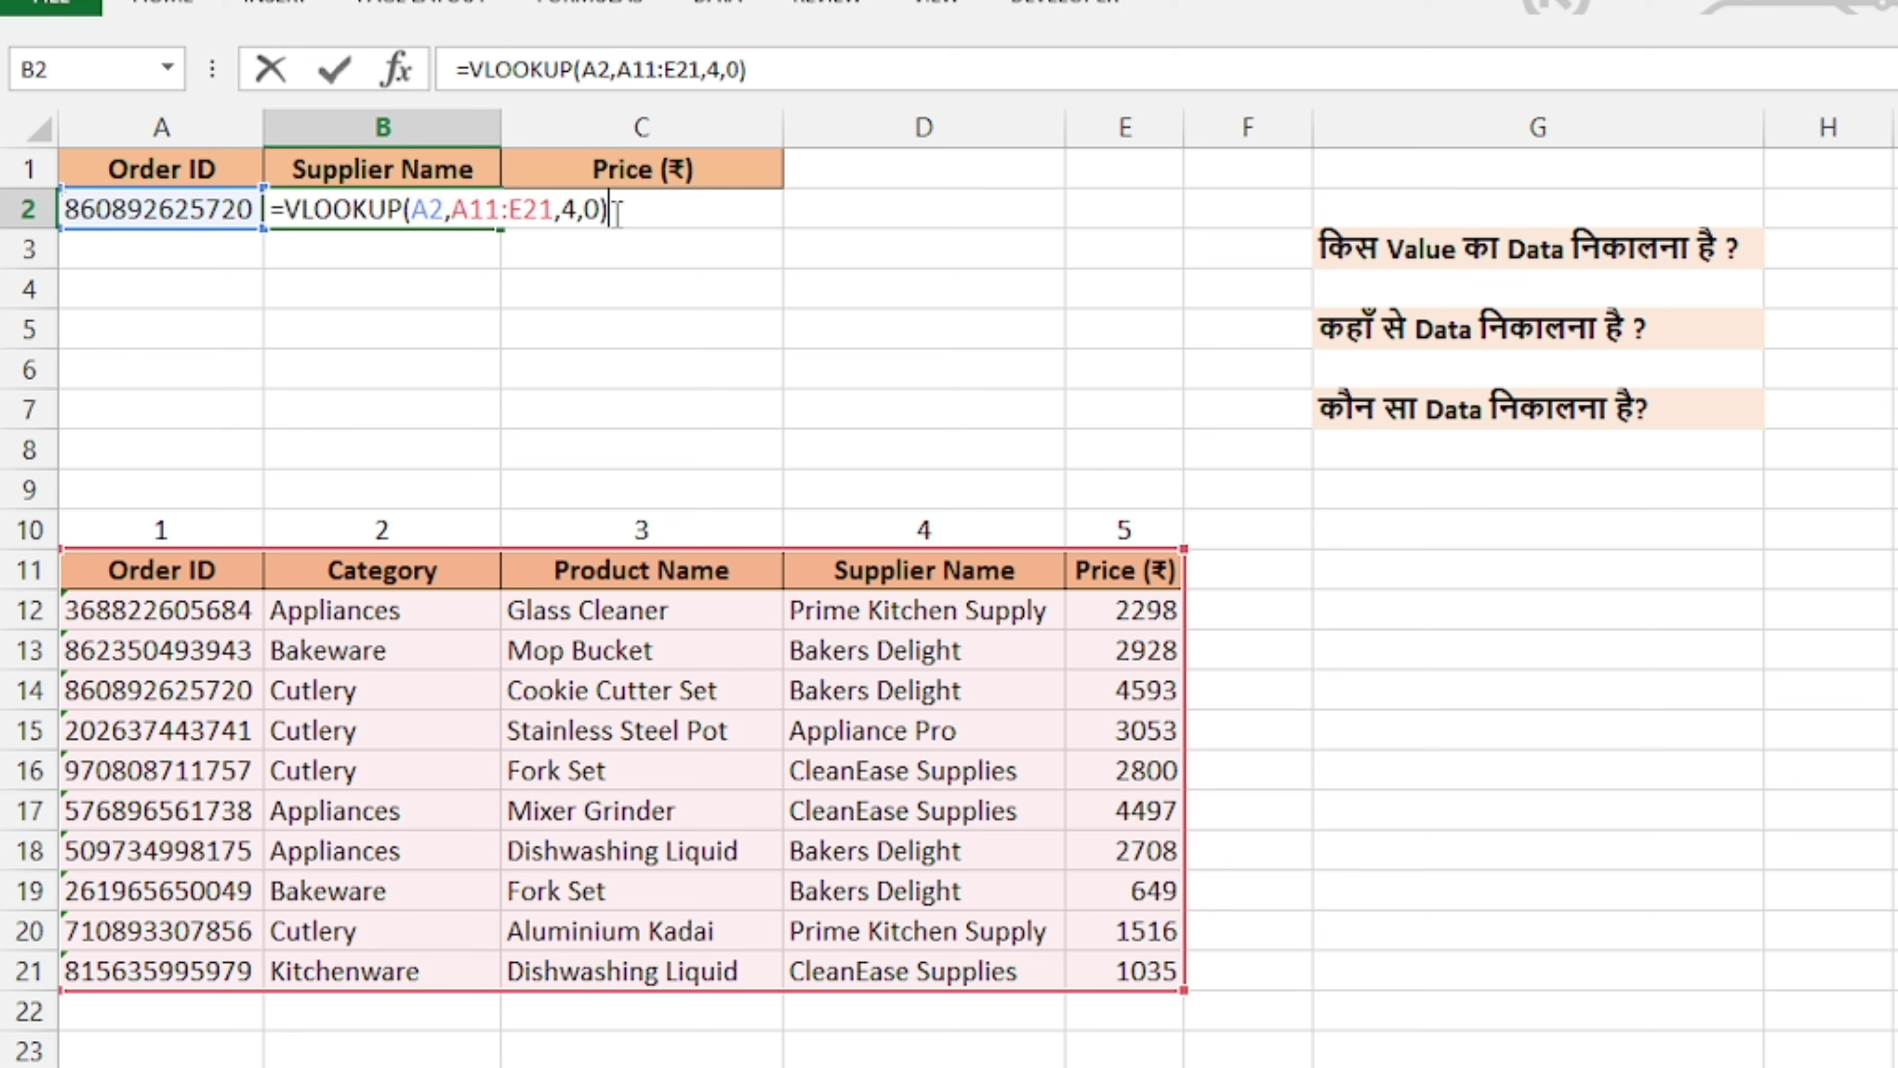
Step: Commit =VLOOKUP(A2,A11:E21,4,0) in B2 as the supplier name lookup and check it against the matching order row
{"action": "key", "text": "Return"}
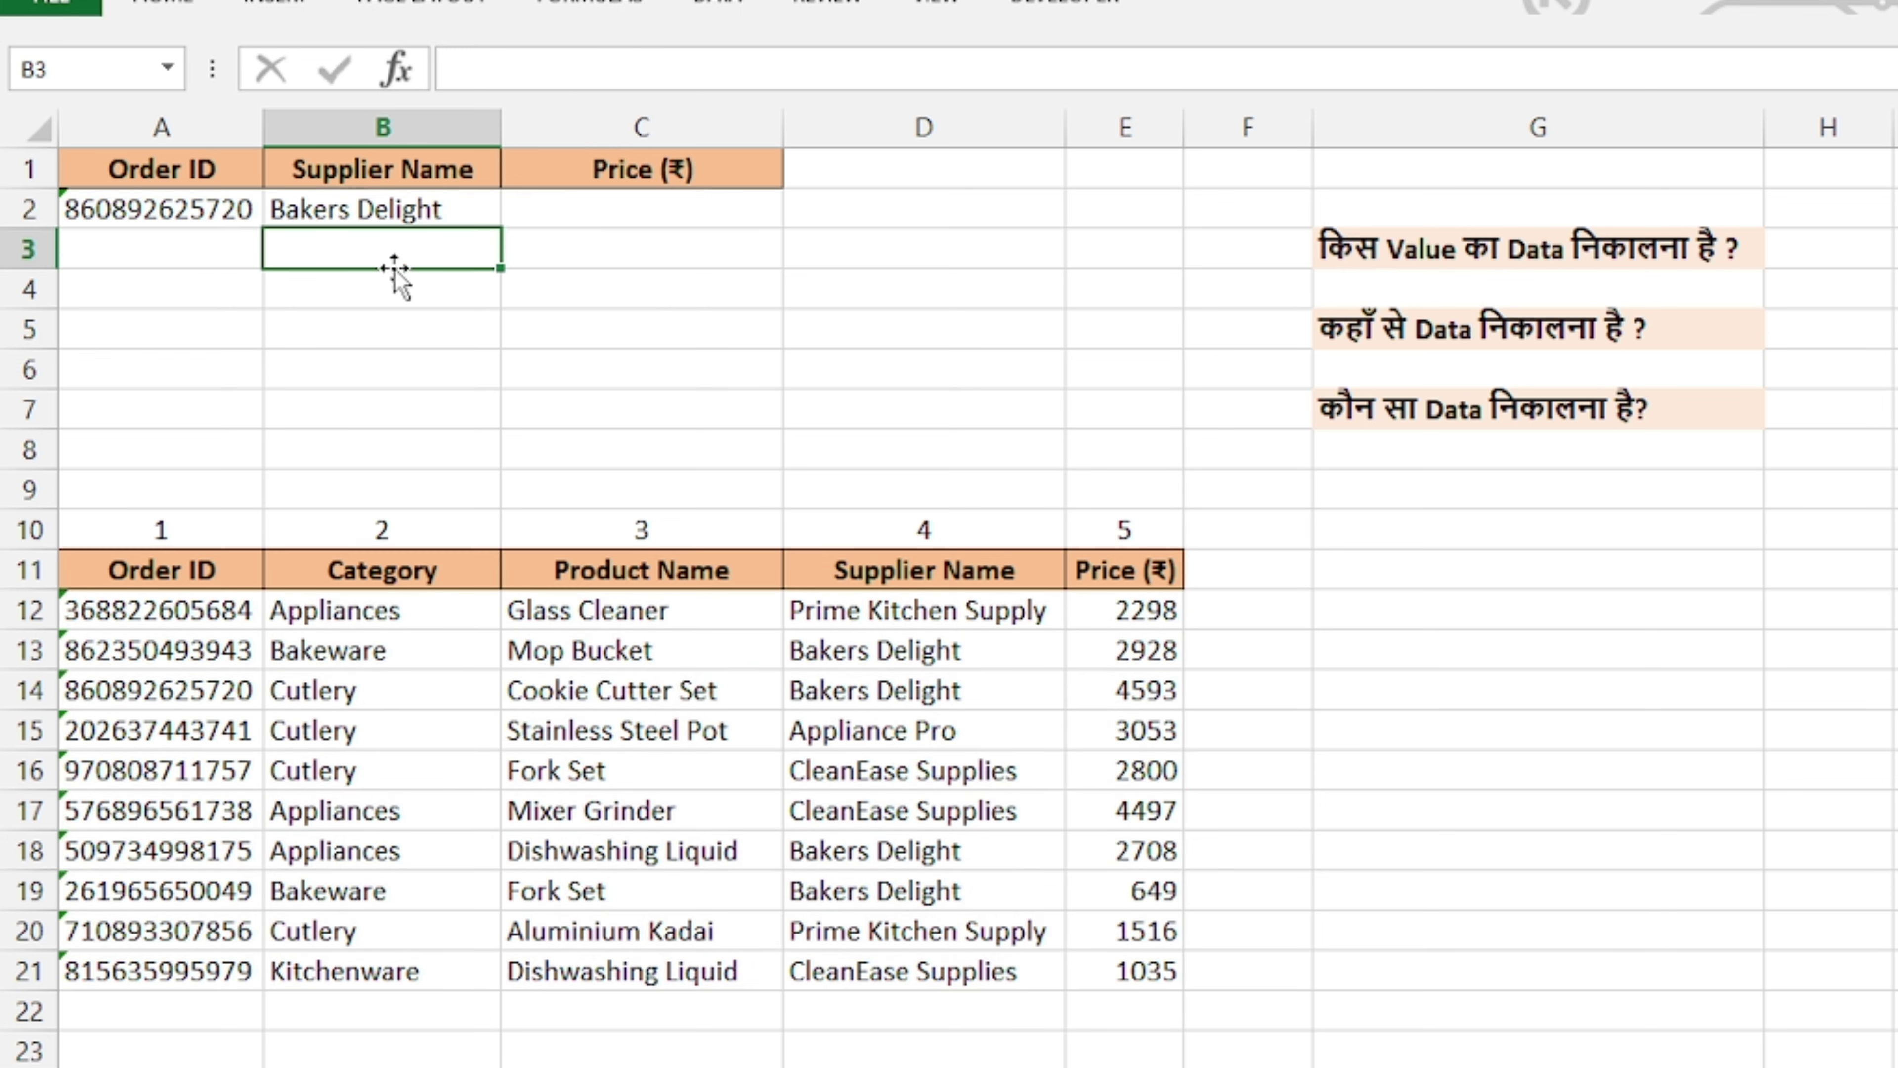
{"action": "left_click", "coordinate": [569, 254]}
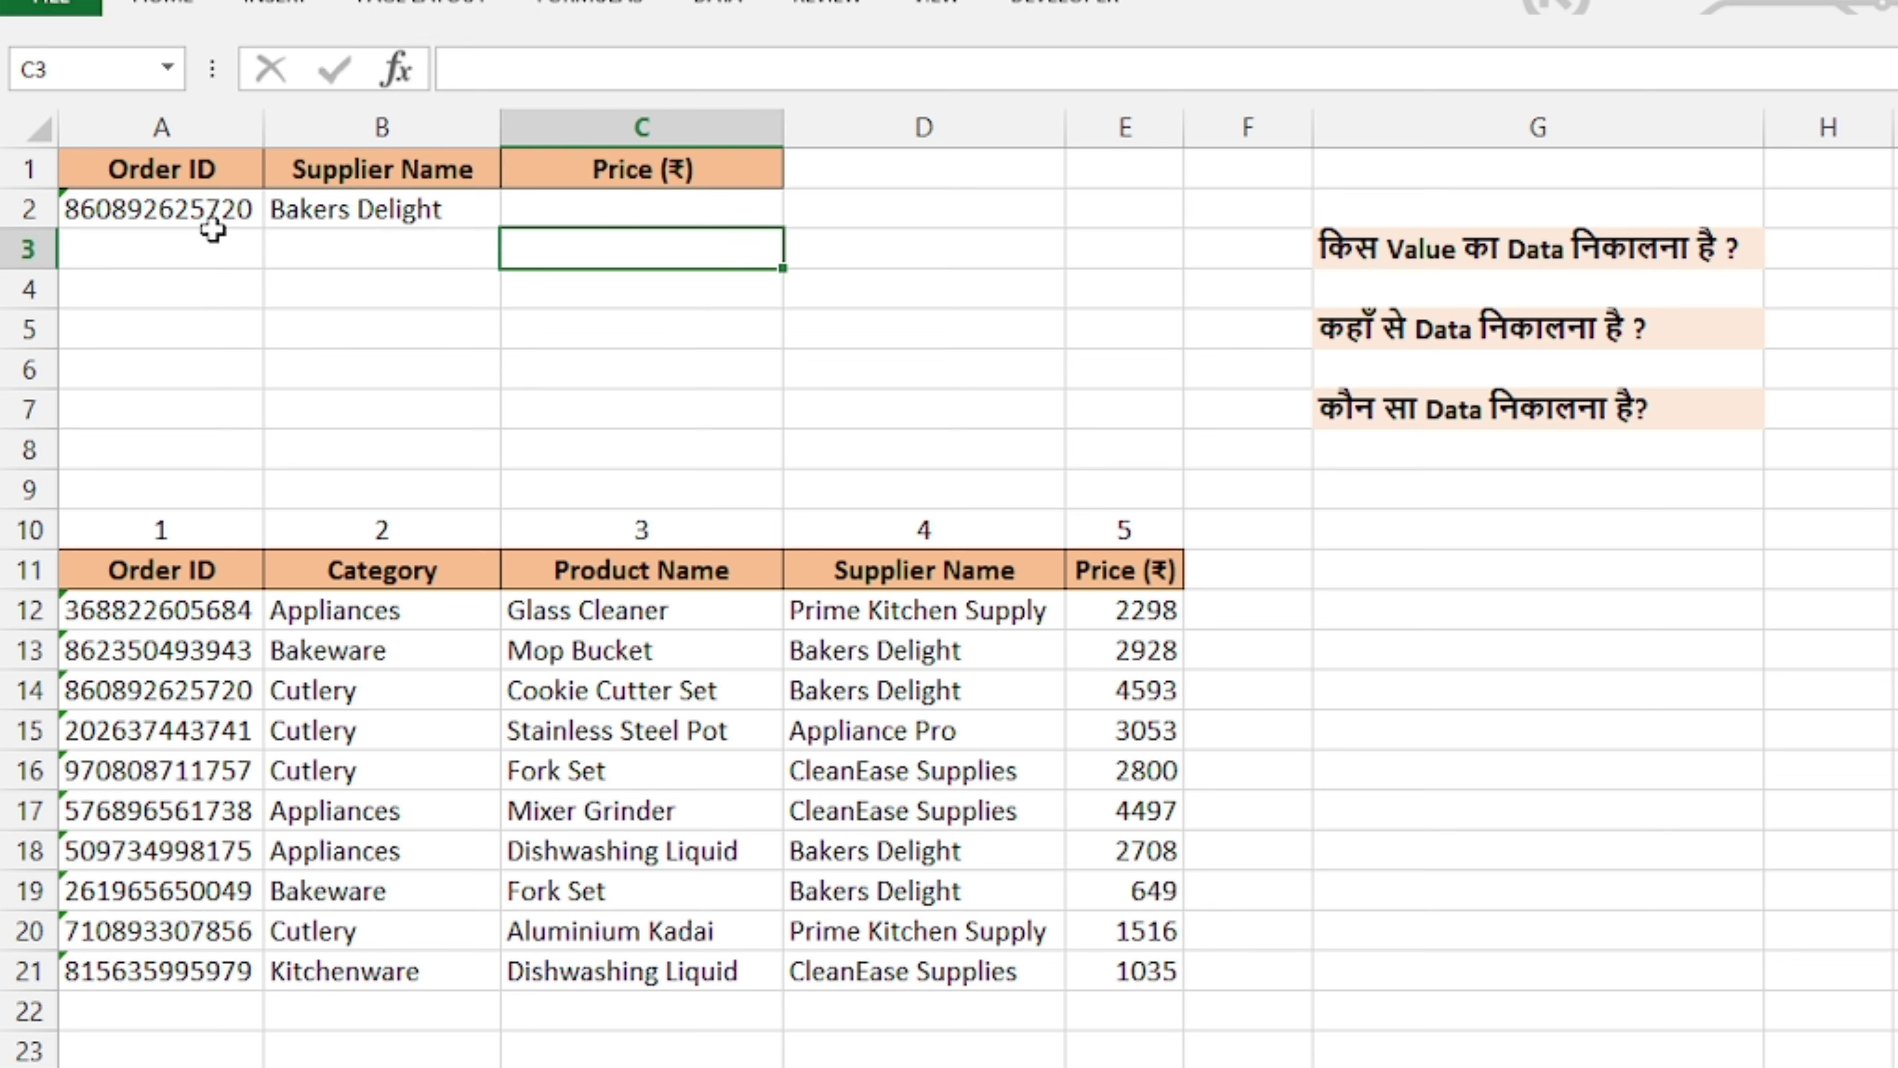
{"action": "left_click", "coordinate": [111, 699]}
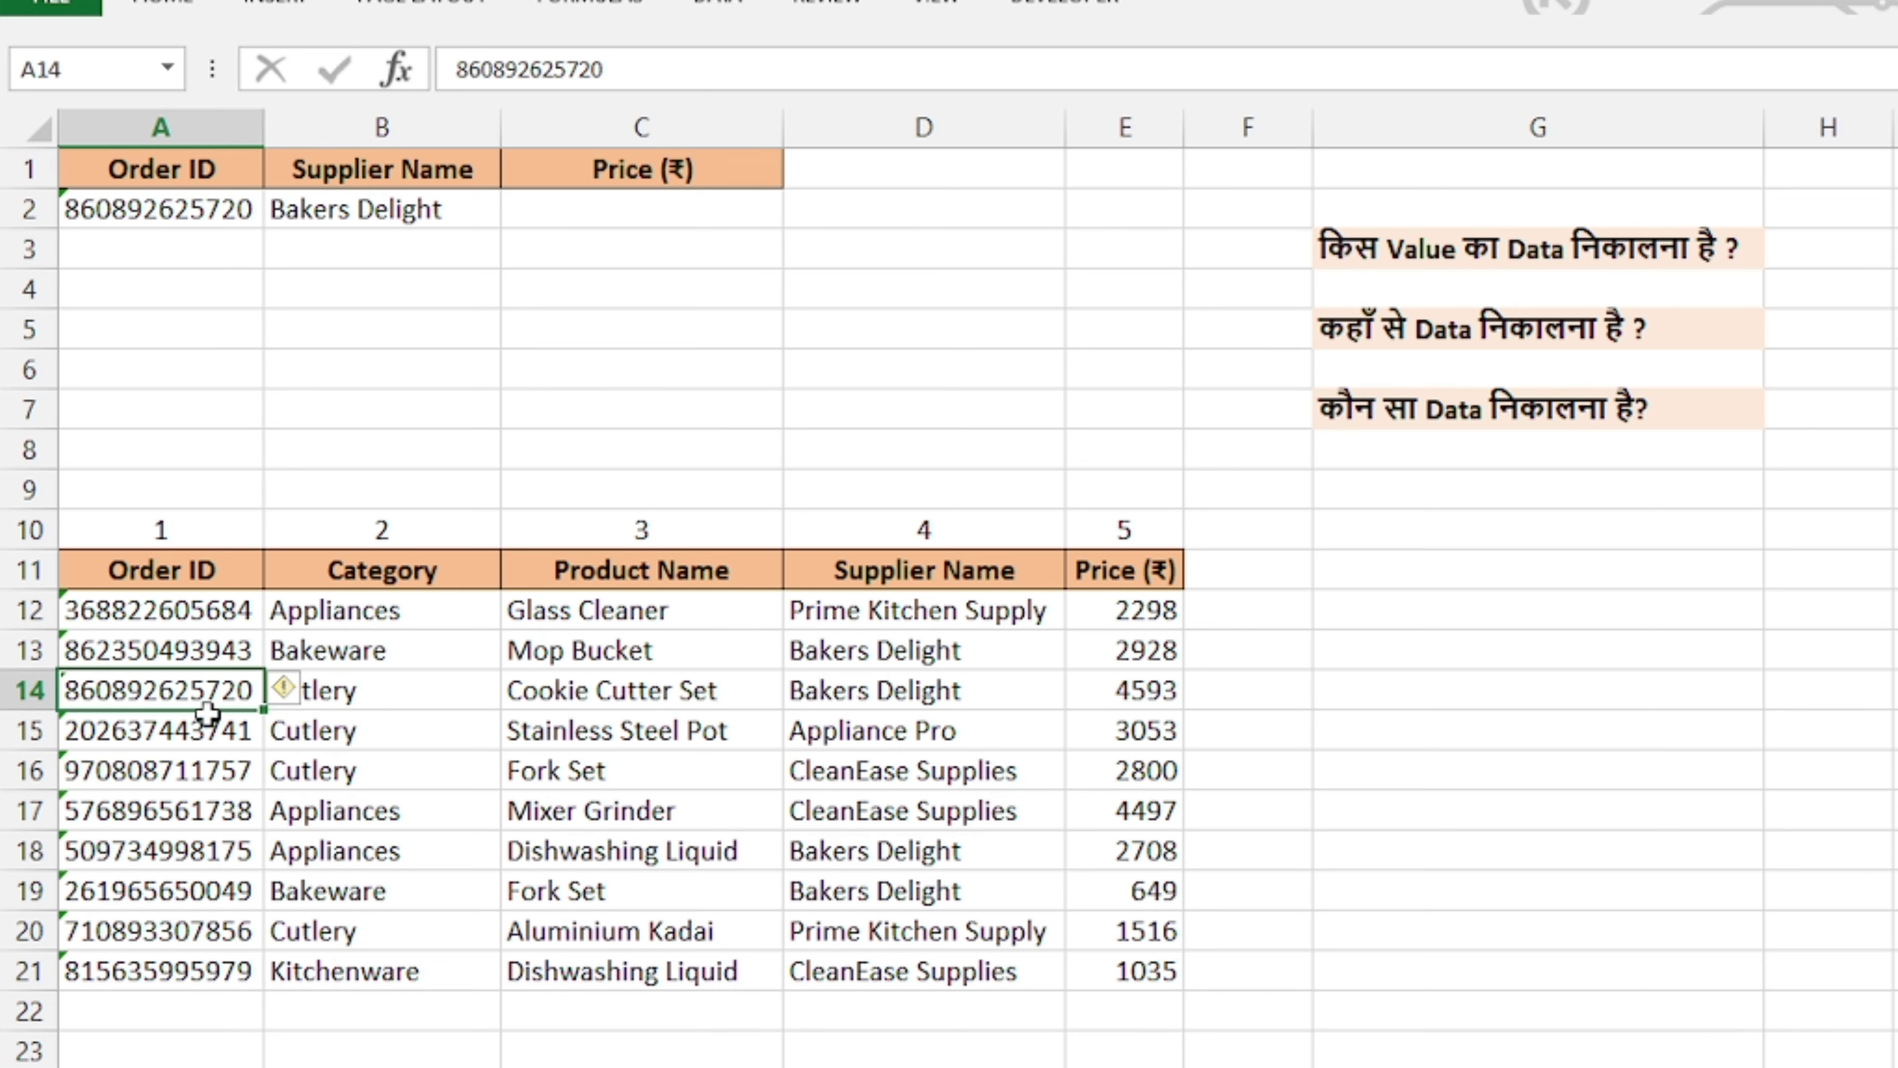
{"action": "left_click", "coordinate": [266, 692]}
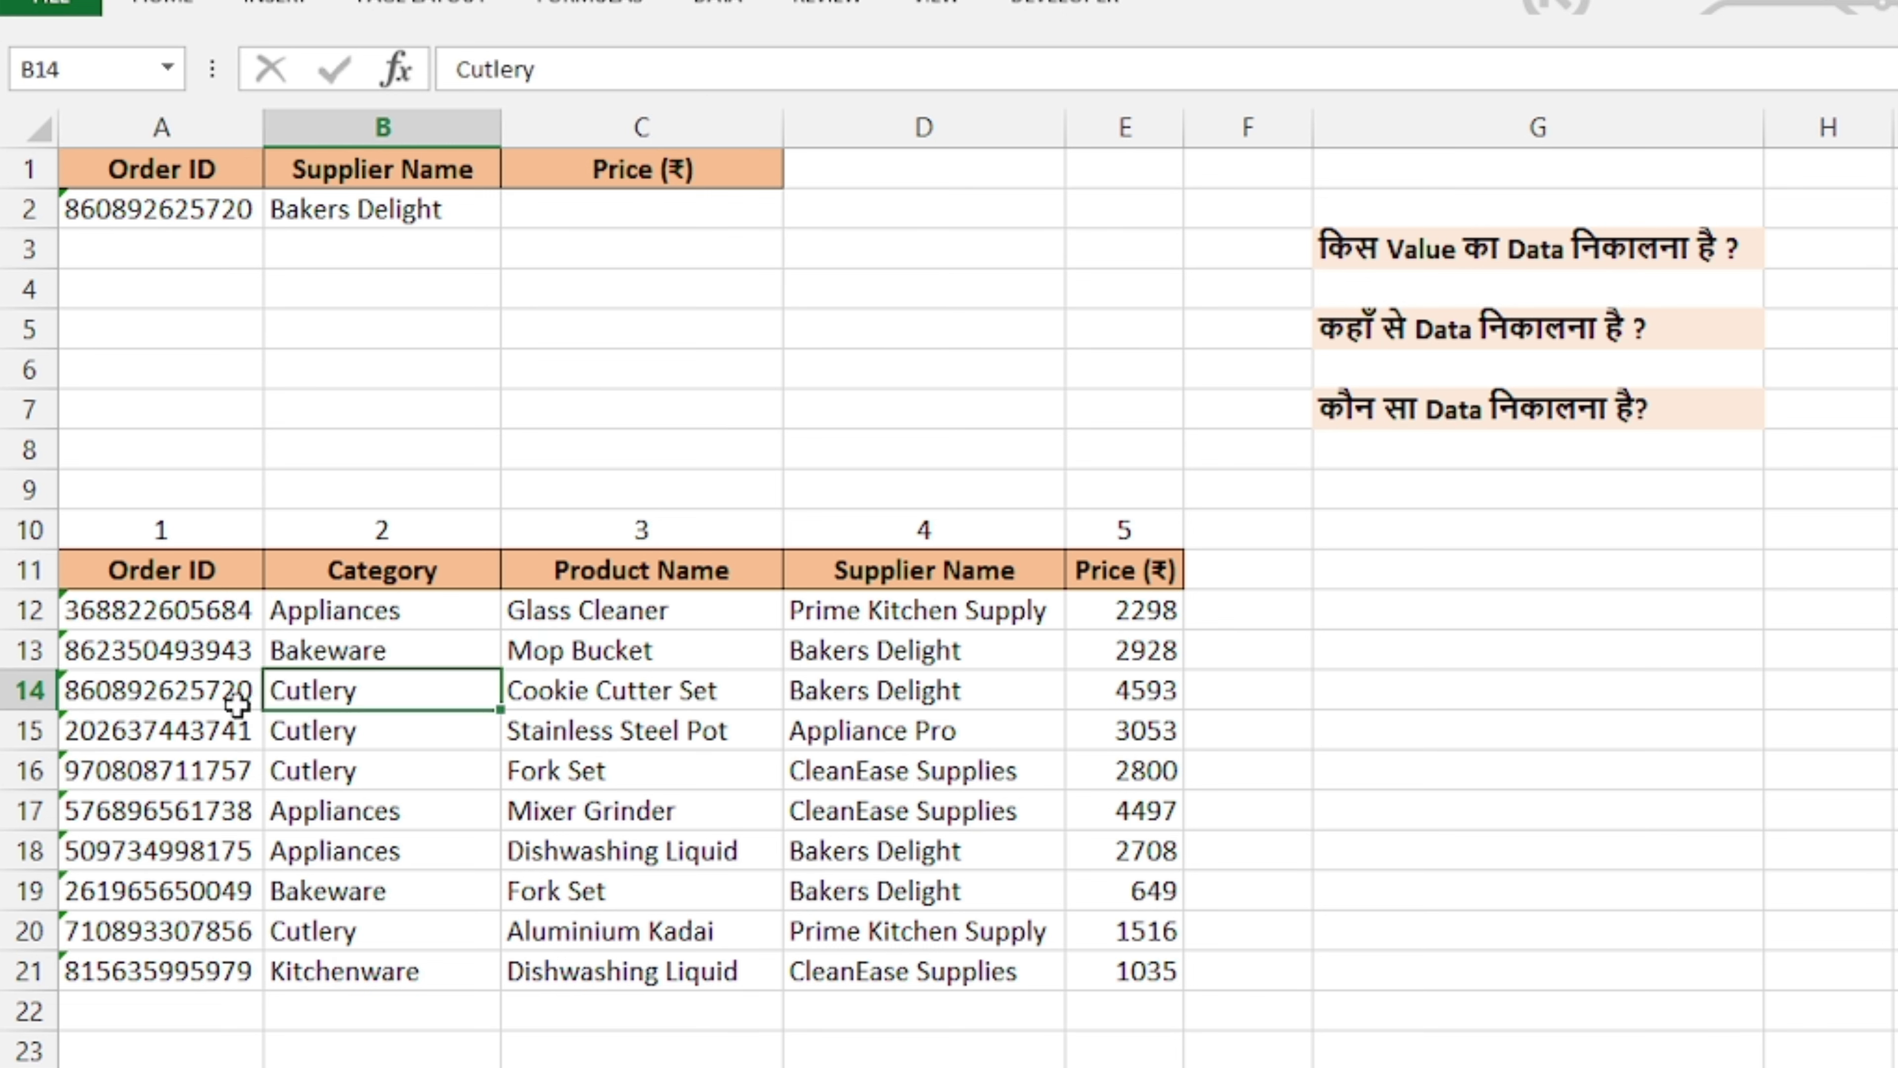
{"action": "left_click_drag", "start_coordinate": [254, 691], "coordinate": [1122, 692]}
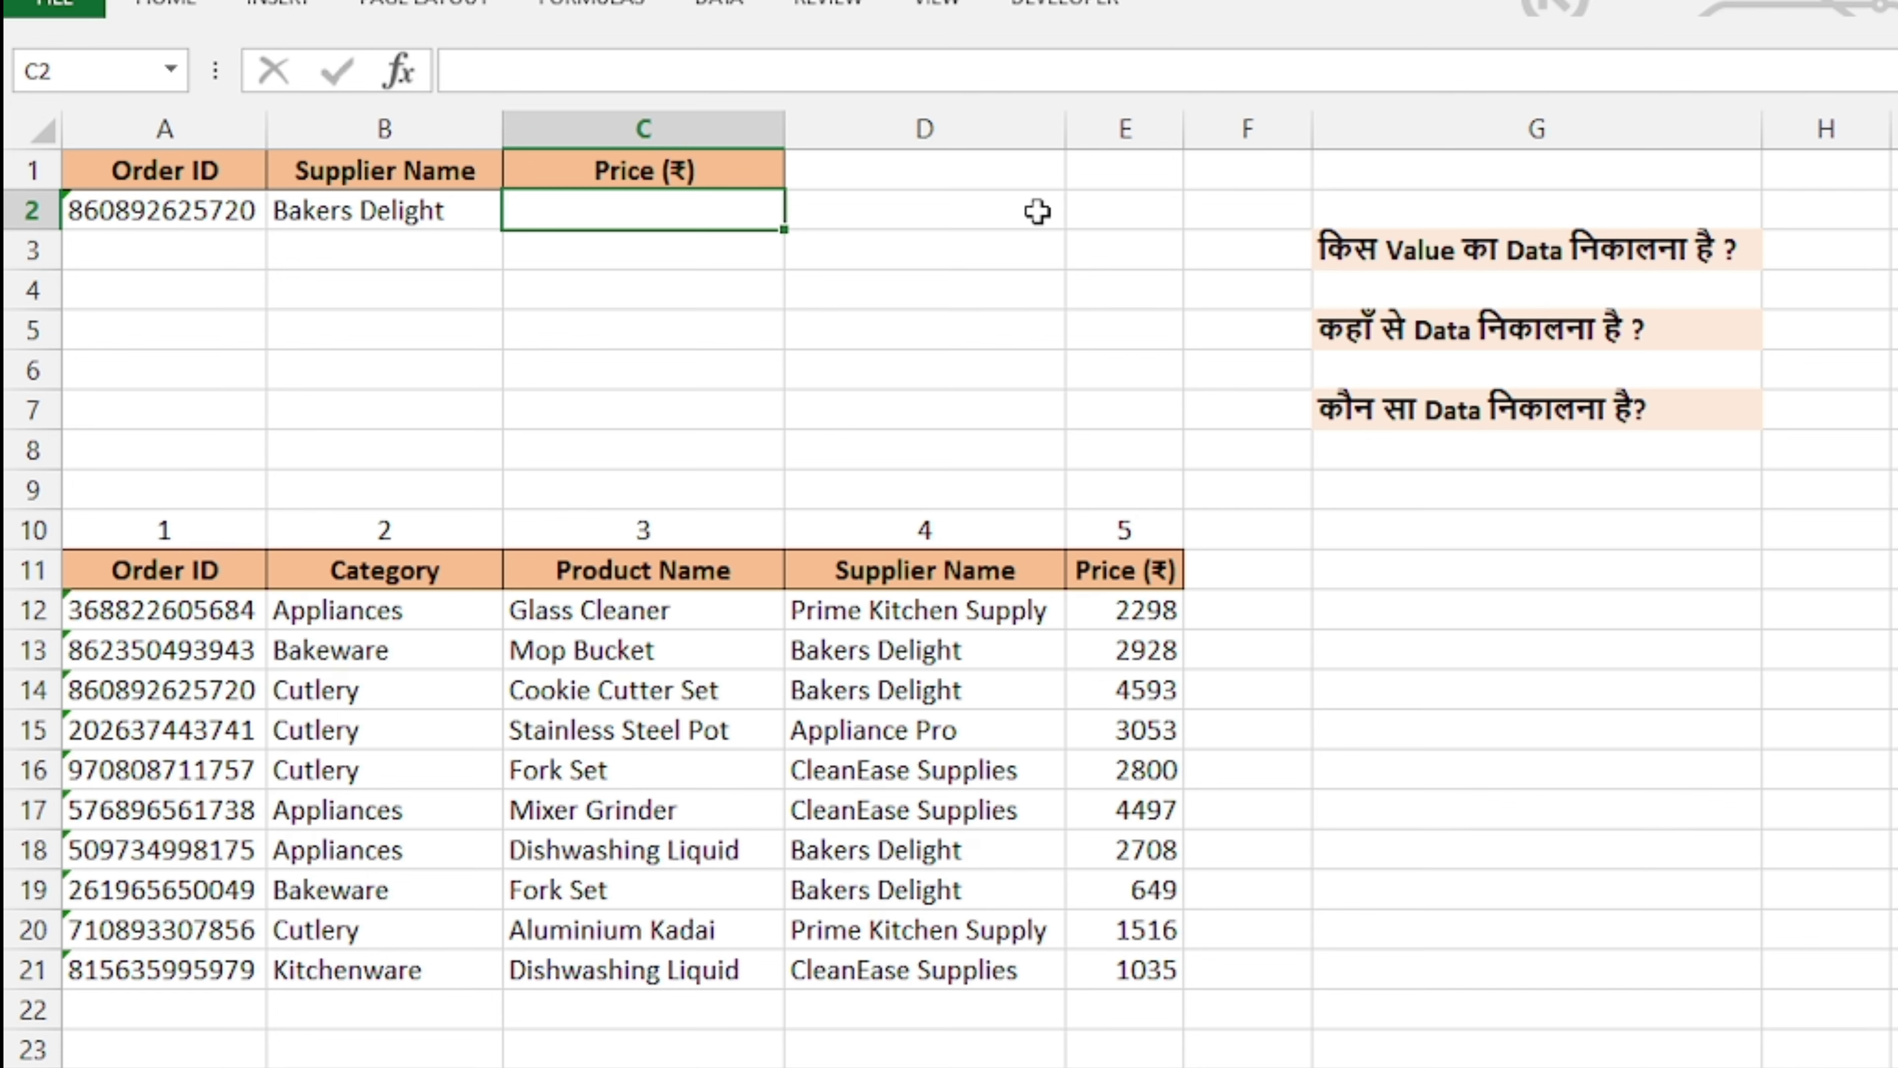
Step: Enter =VLOOKUP(A2,A11:E21,5,FALSE) in C2 to retrieve the order's price with an exact match
{"action": "type", "text": "="}
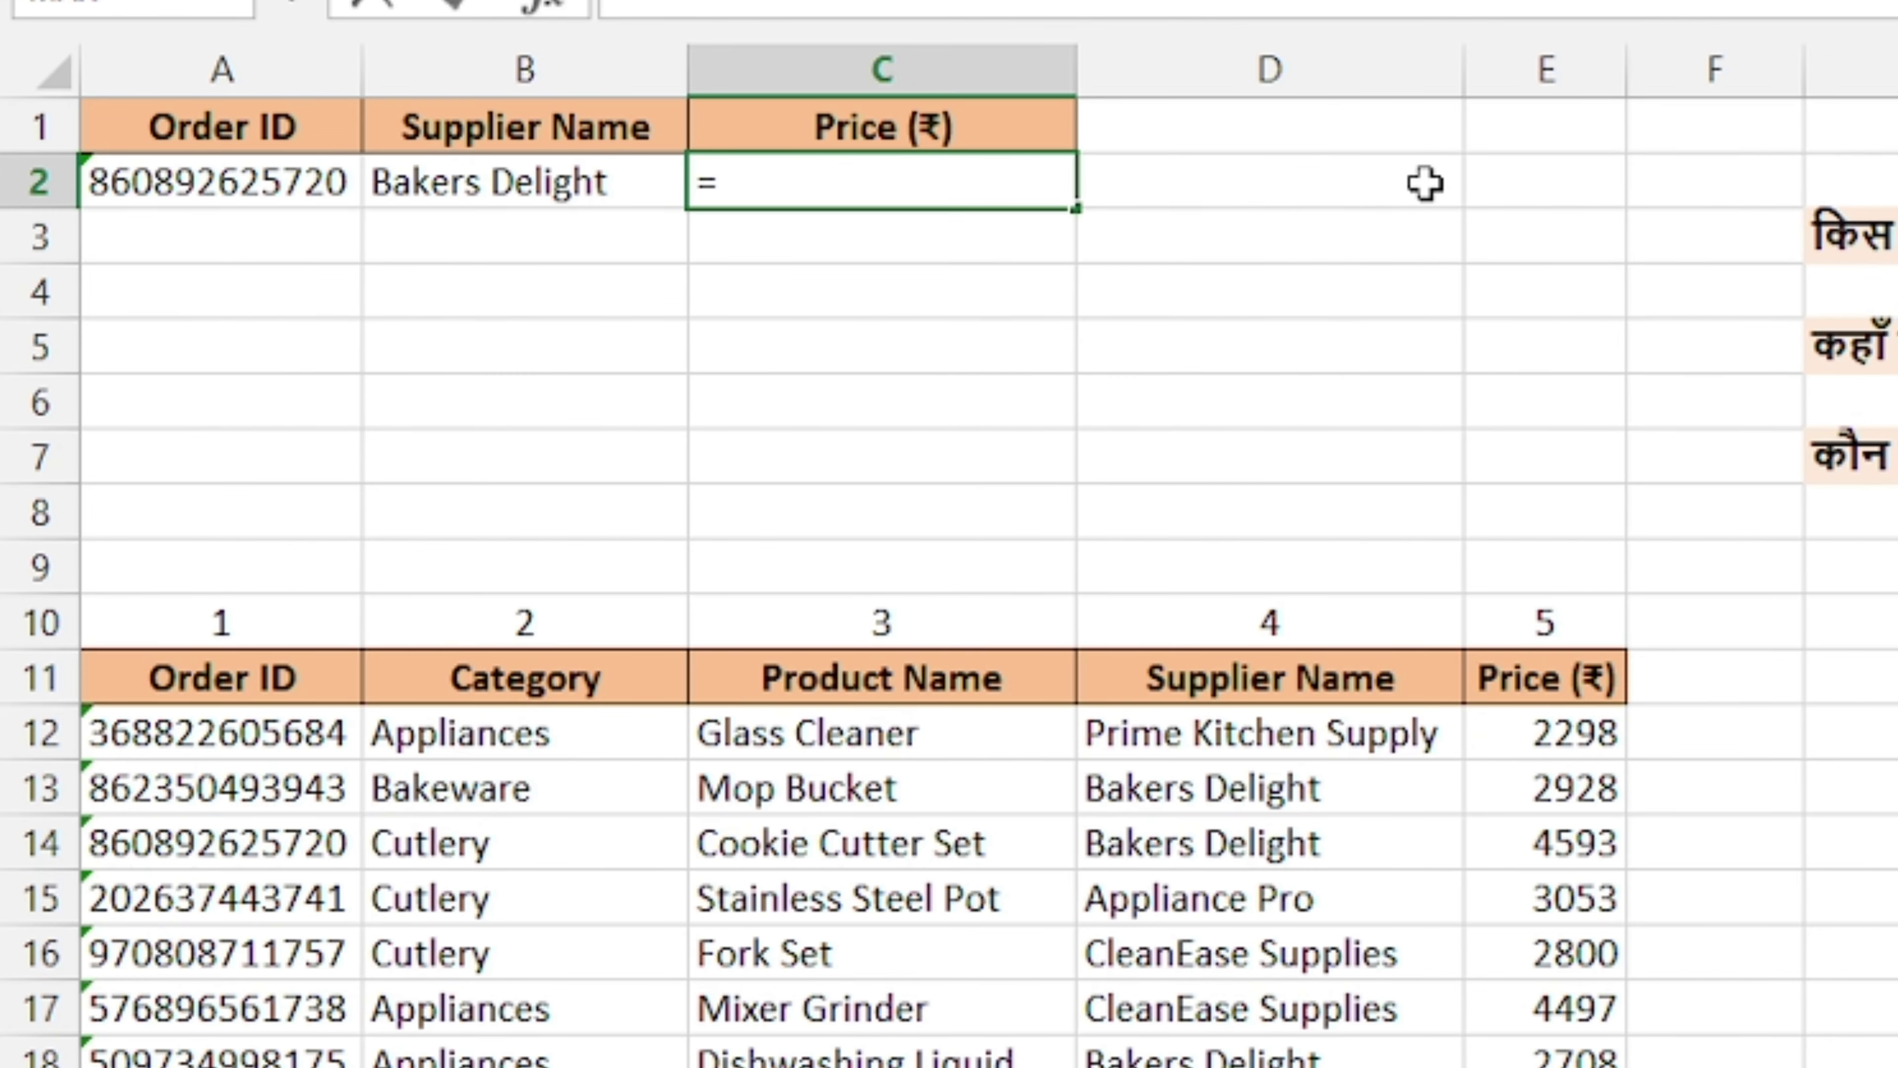
{"action": "type", "text": "vlo"}
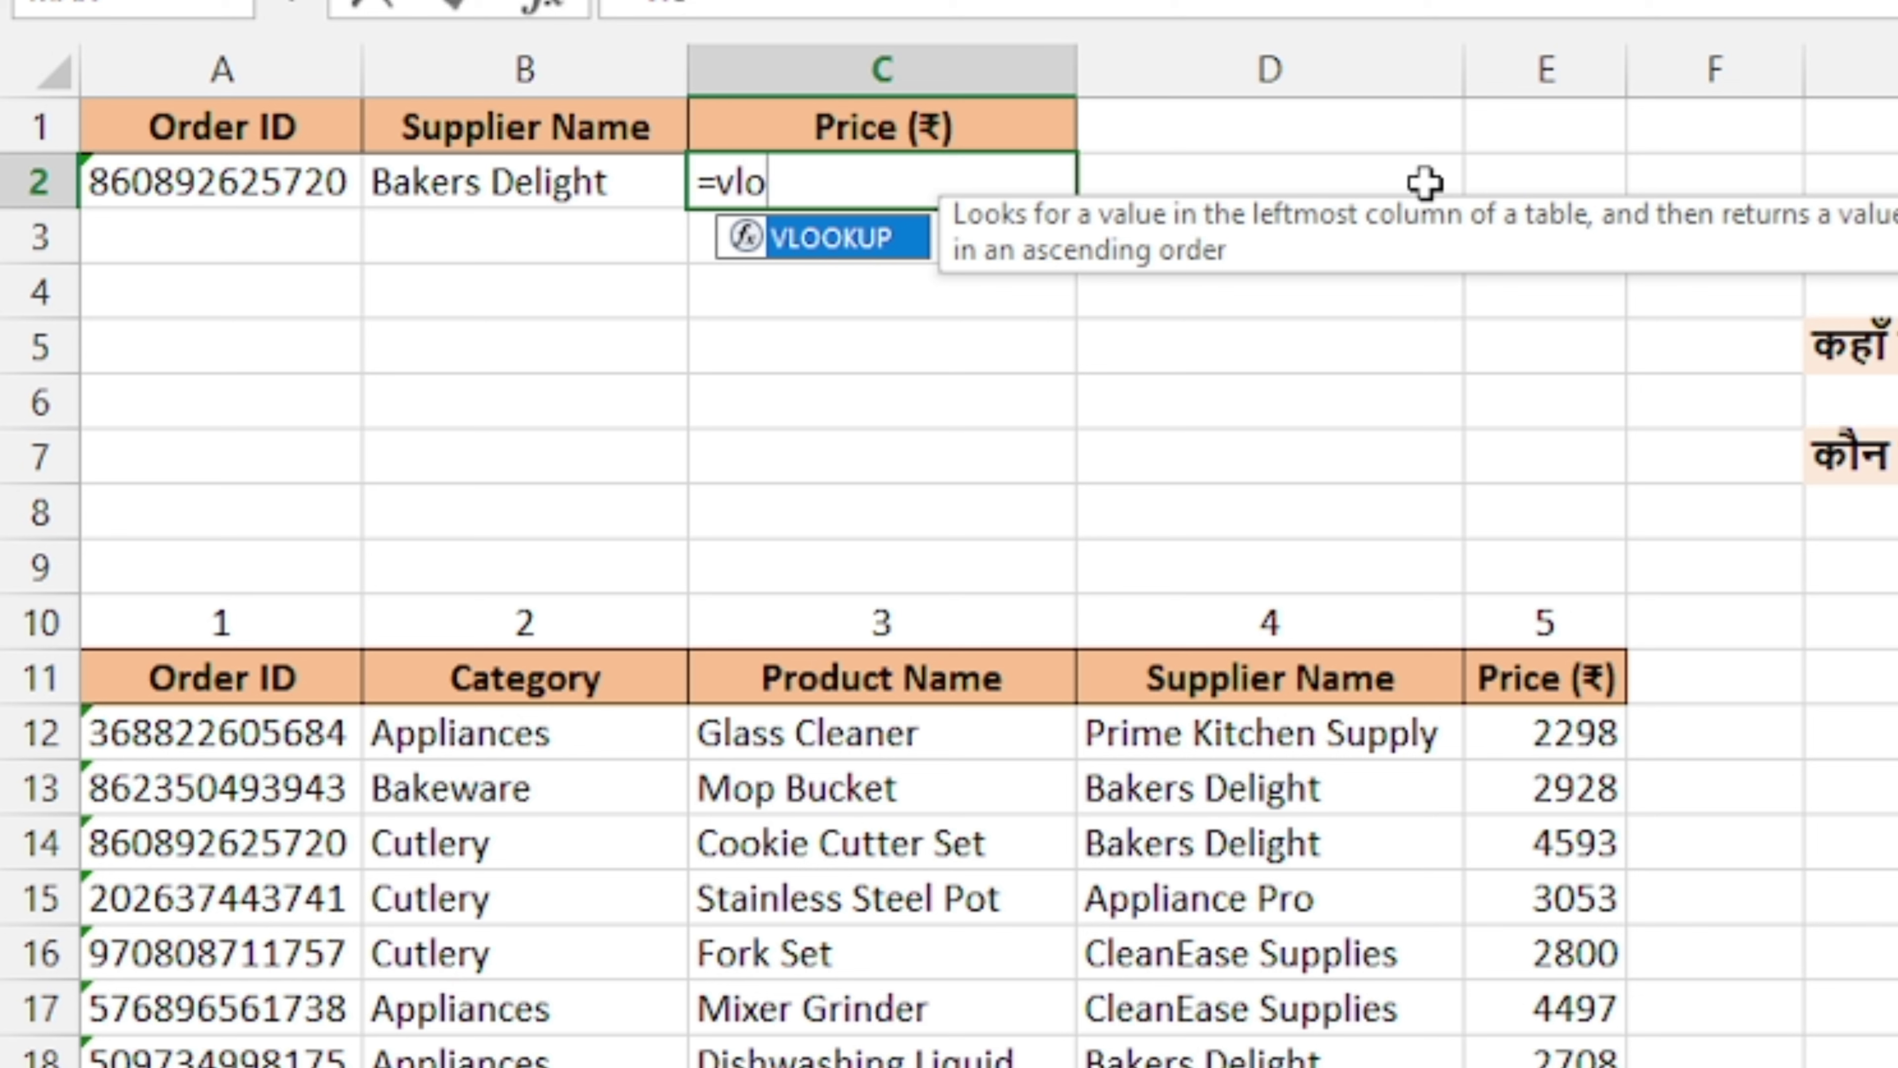
{"action": "key", "text": "Tab"}
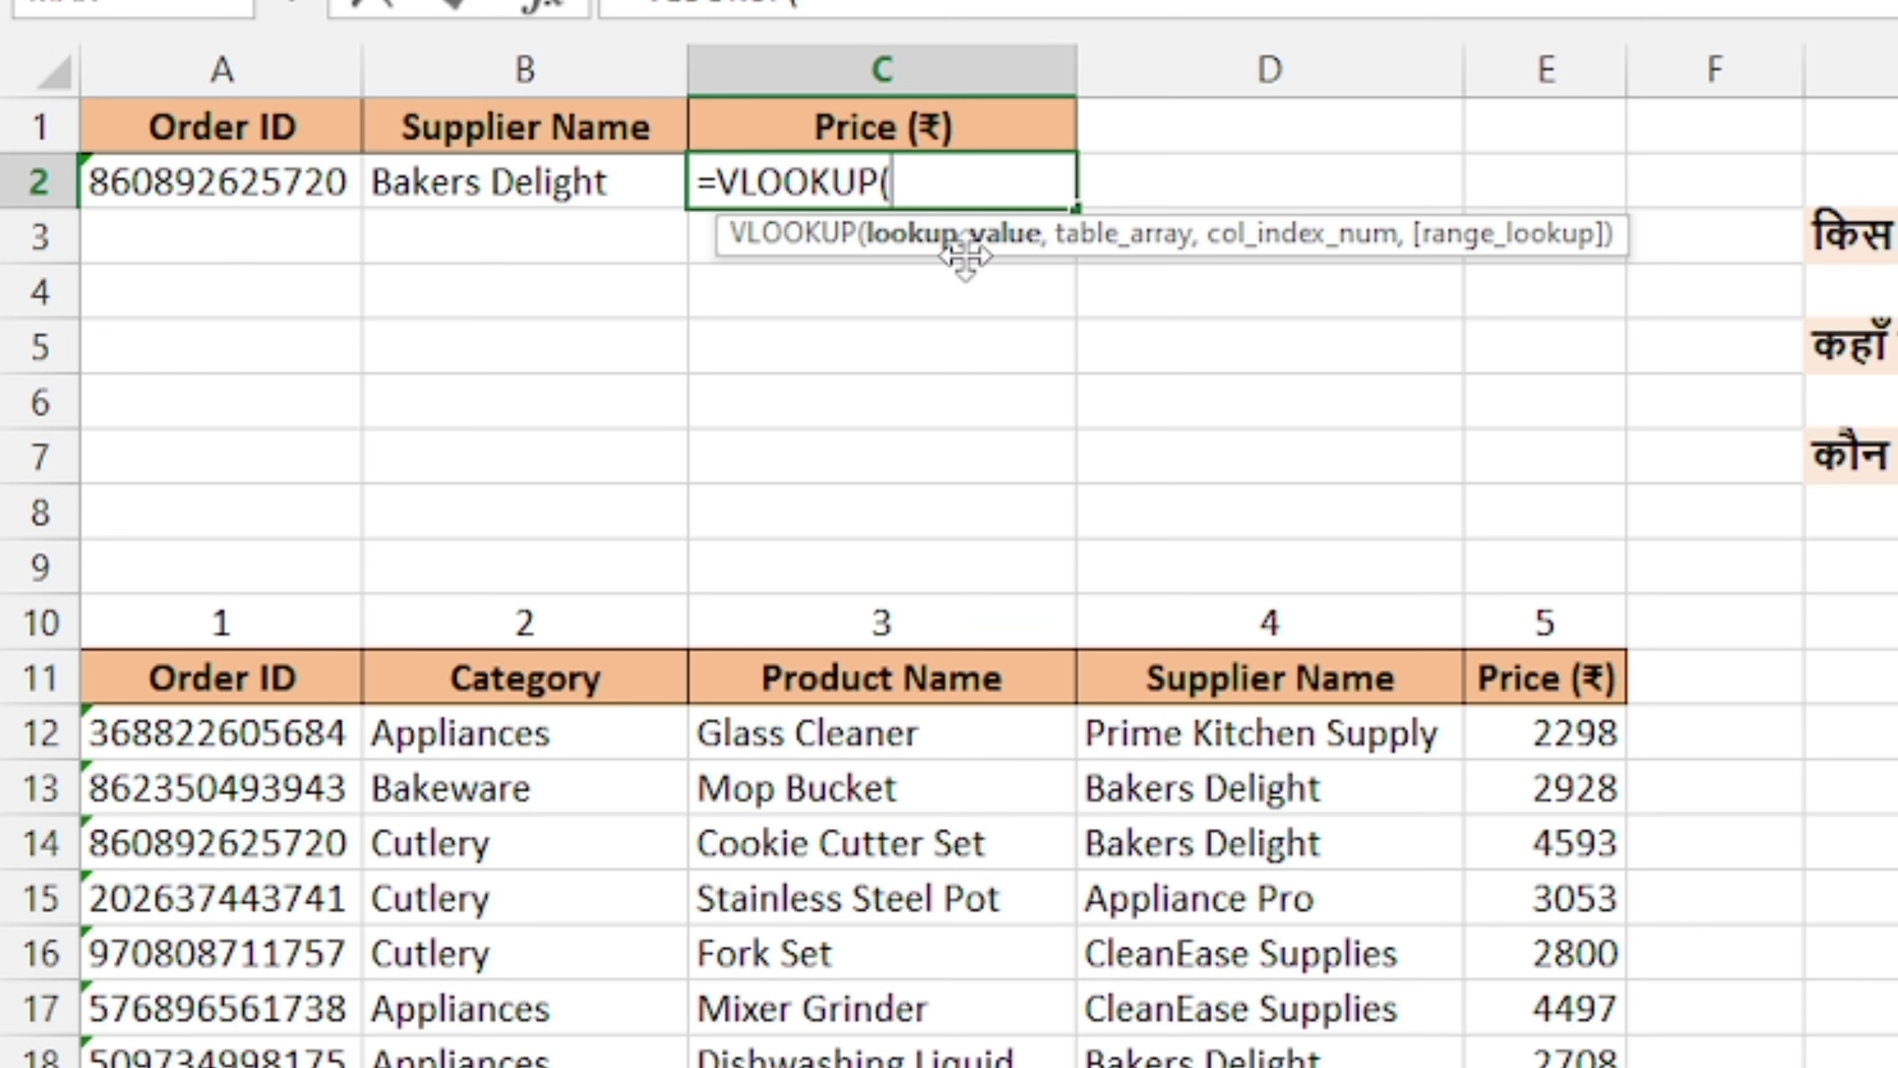
{"action": "left_click", "coordinate": [163, 182]}
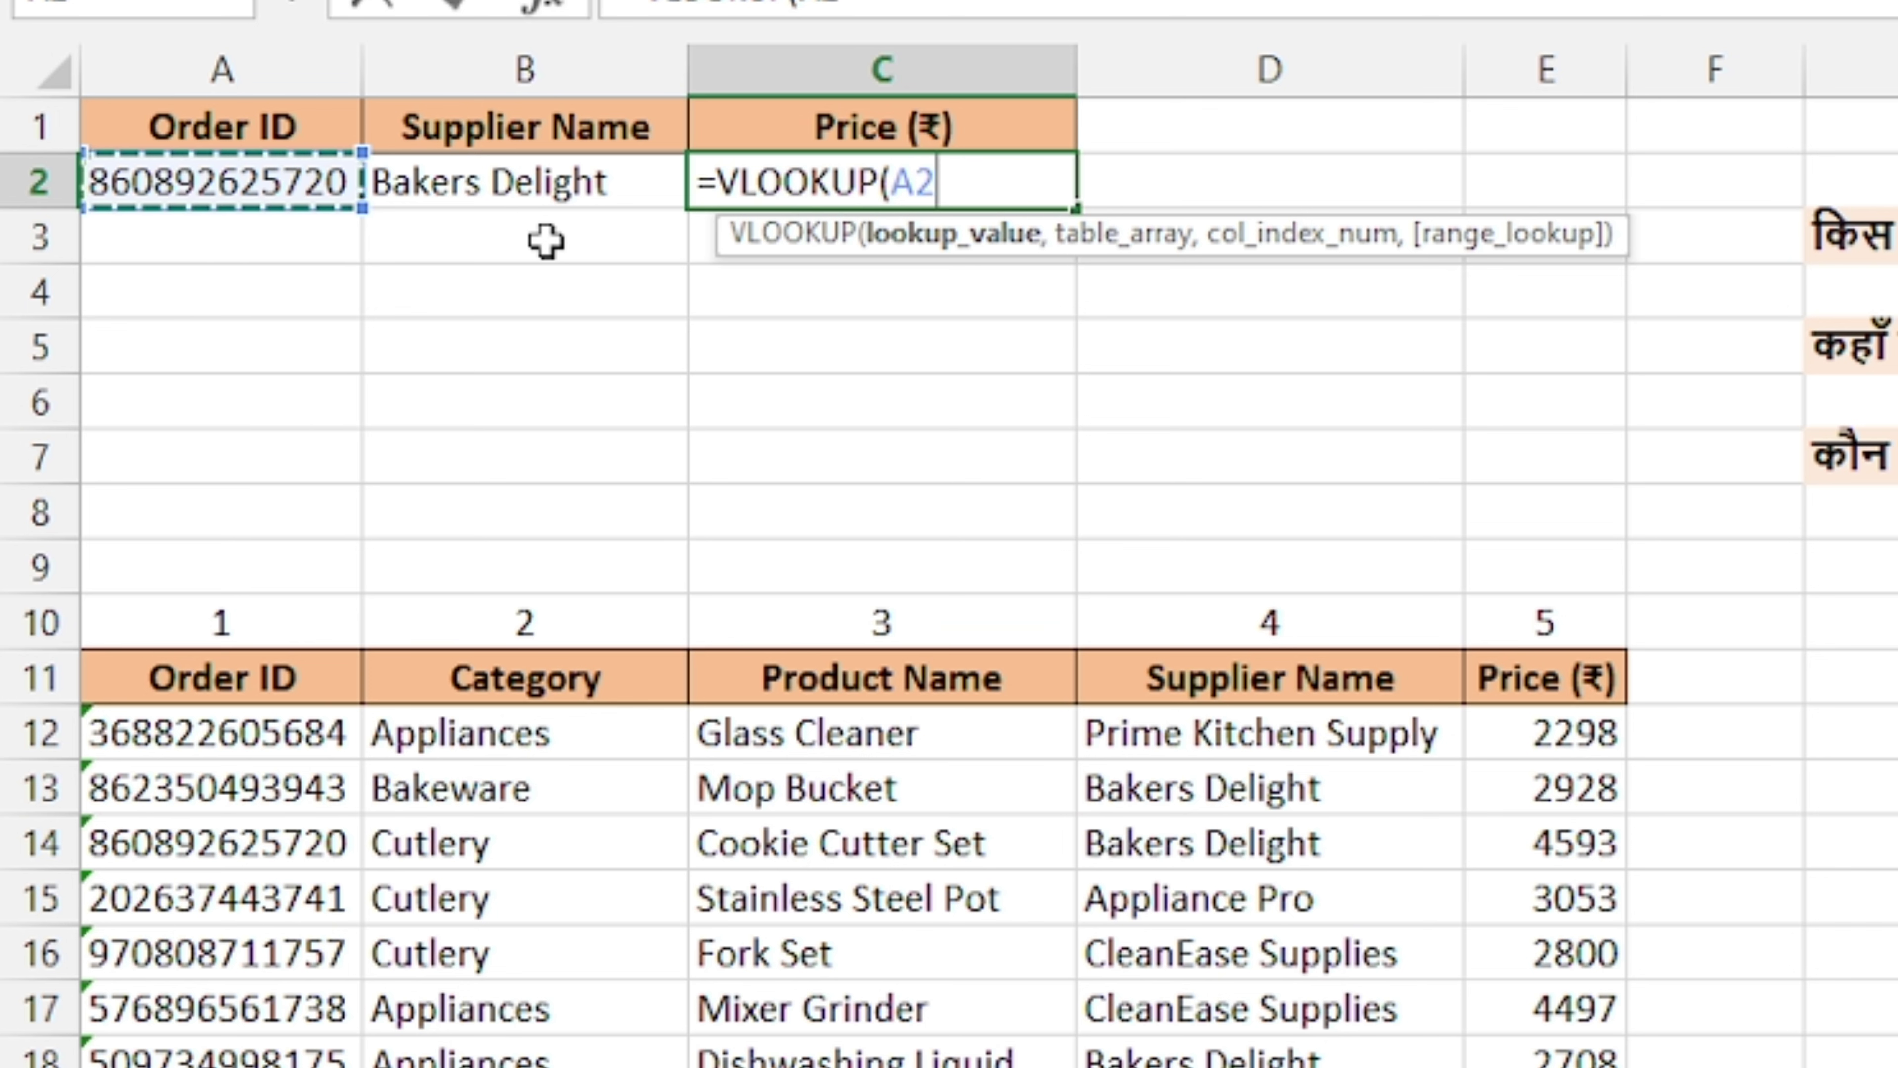
{"action": "type", "text": ","}
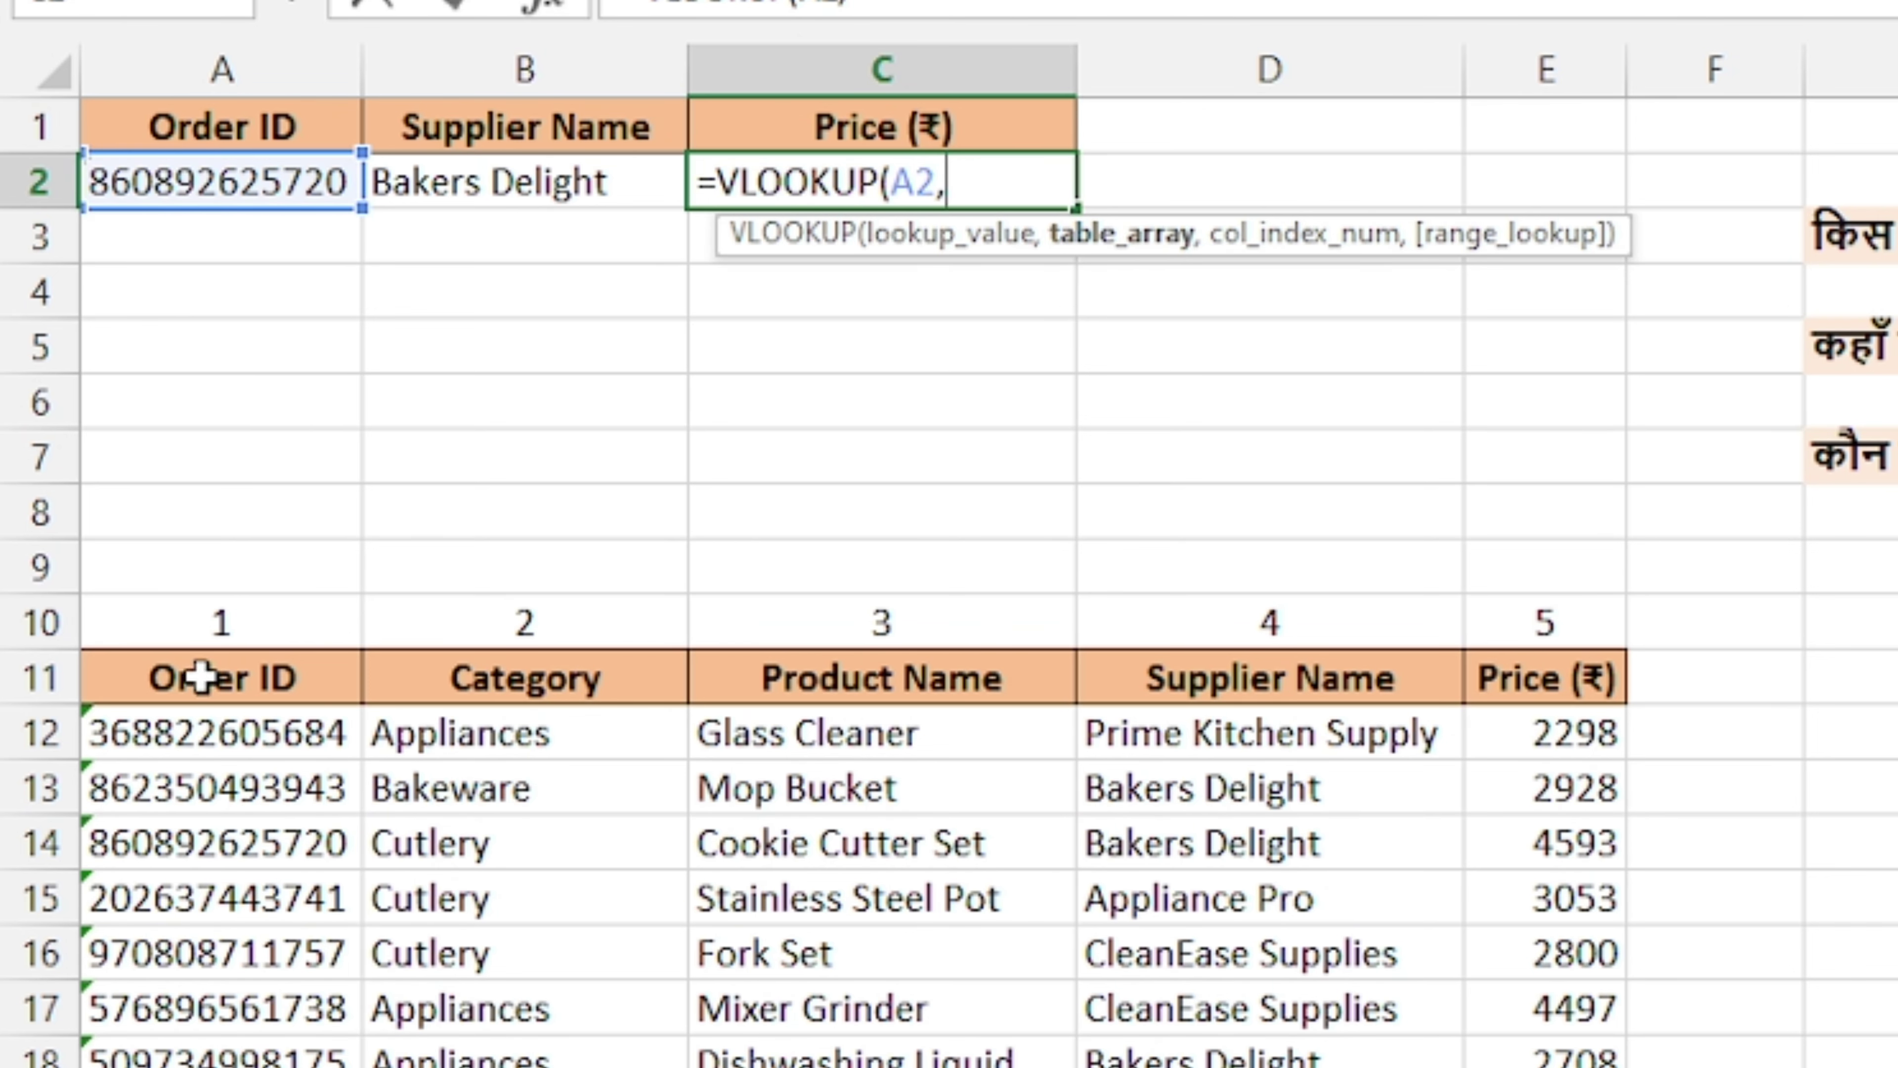
{"action": "left_click_drag", "start_coordinate": [203, 678], "coordinate": [1547, 1067]}
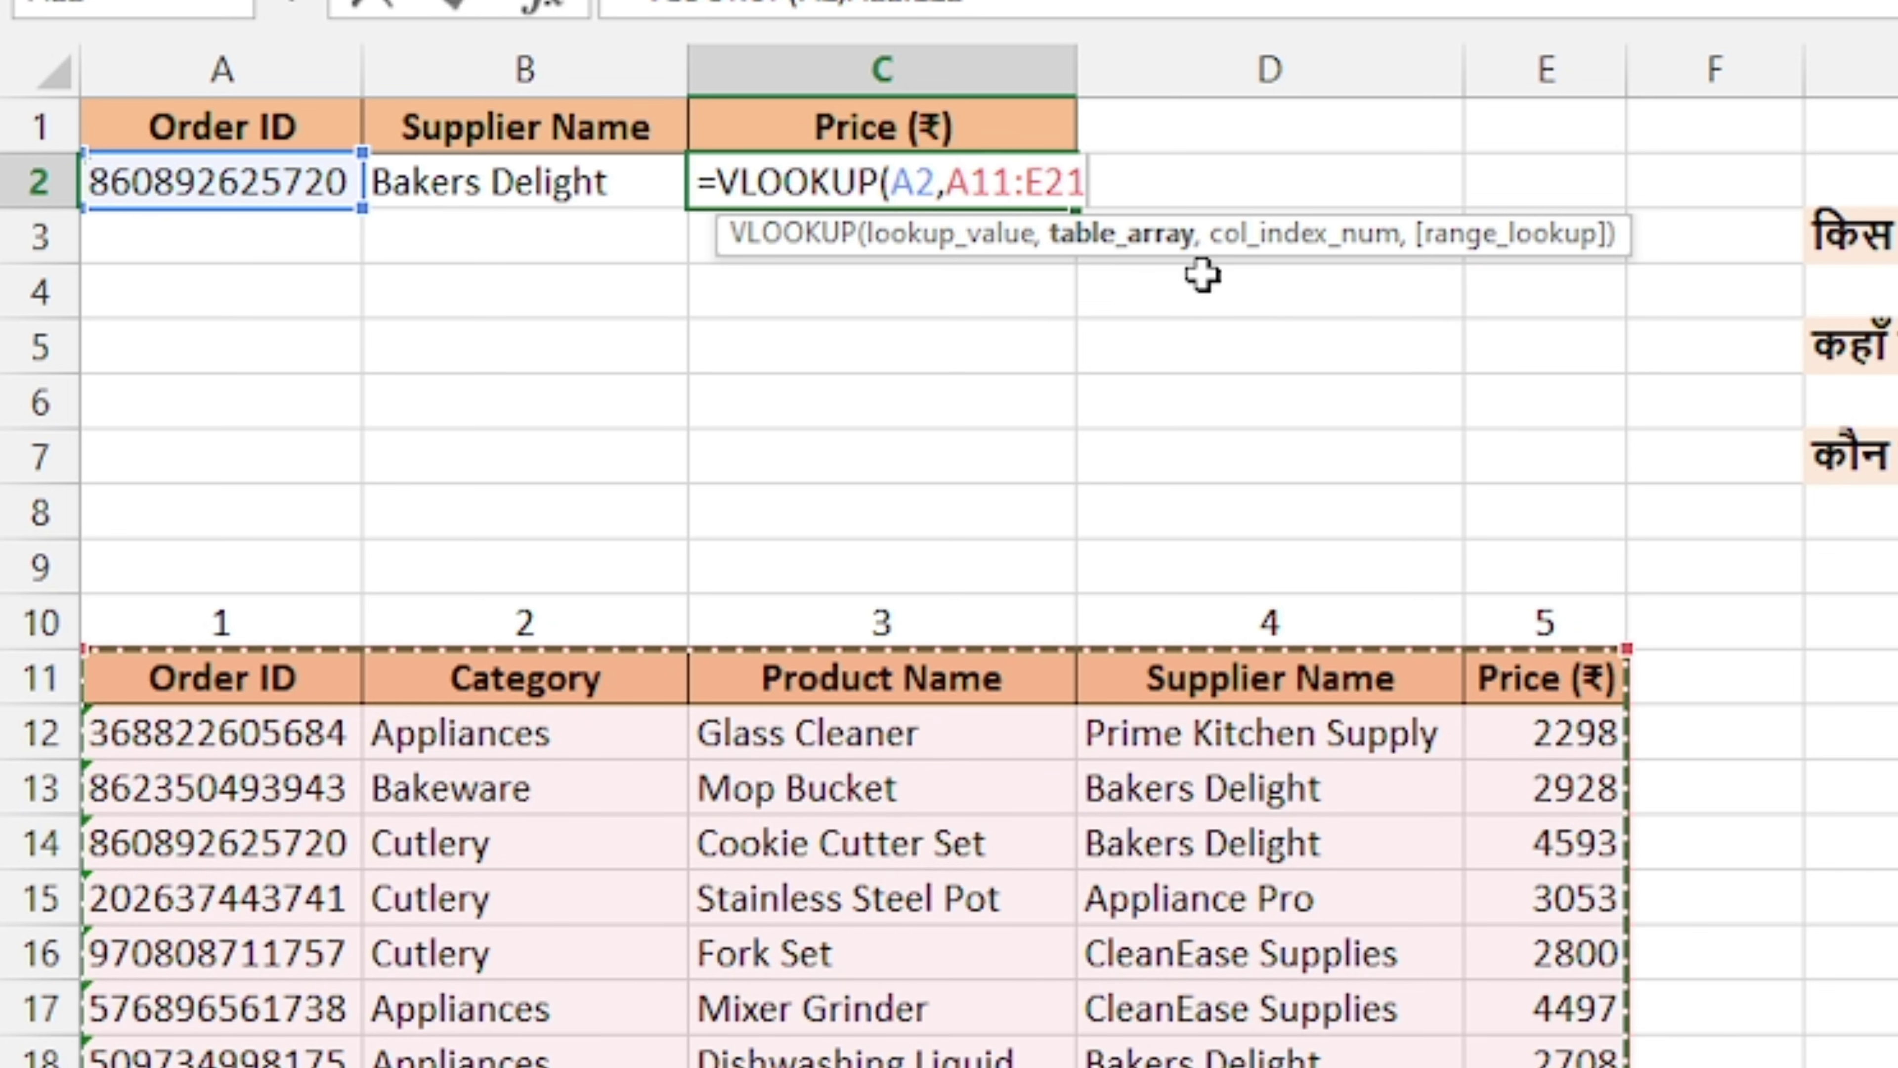
{"action": "type", "text": ","}
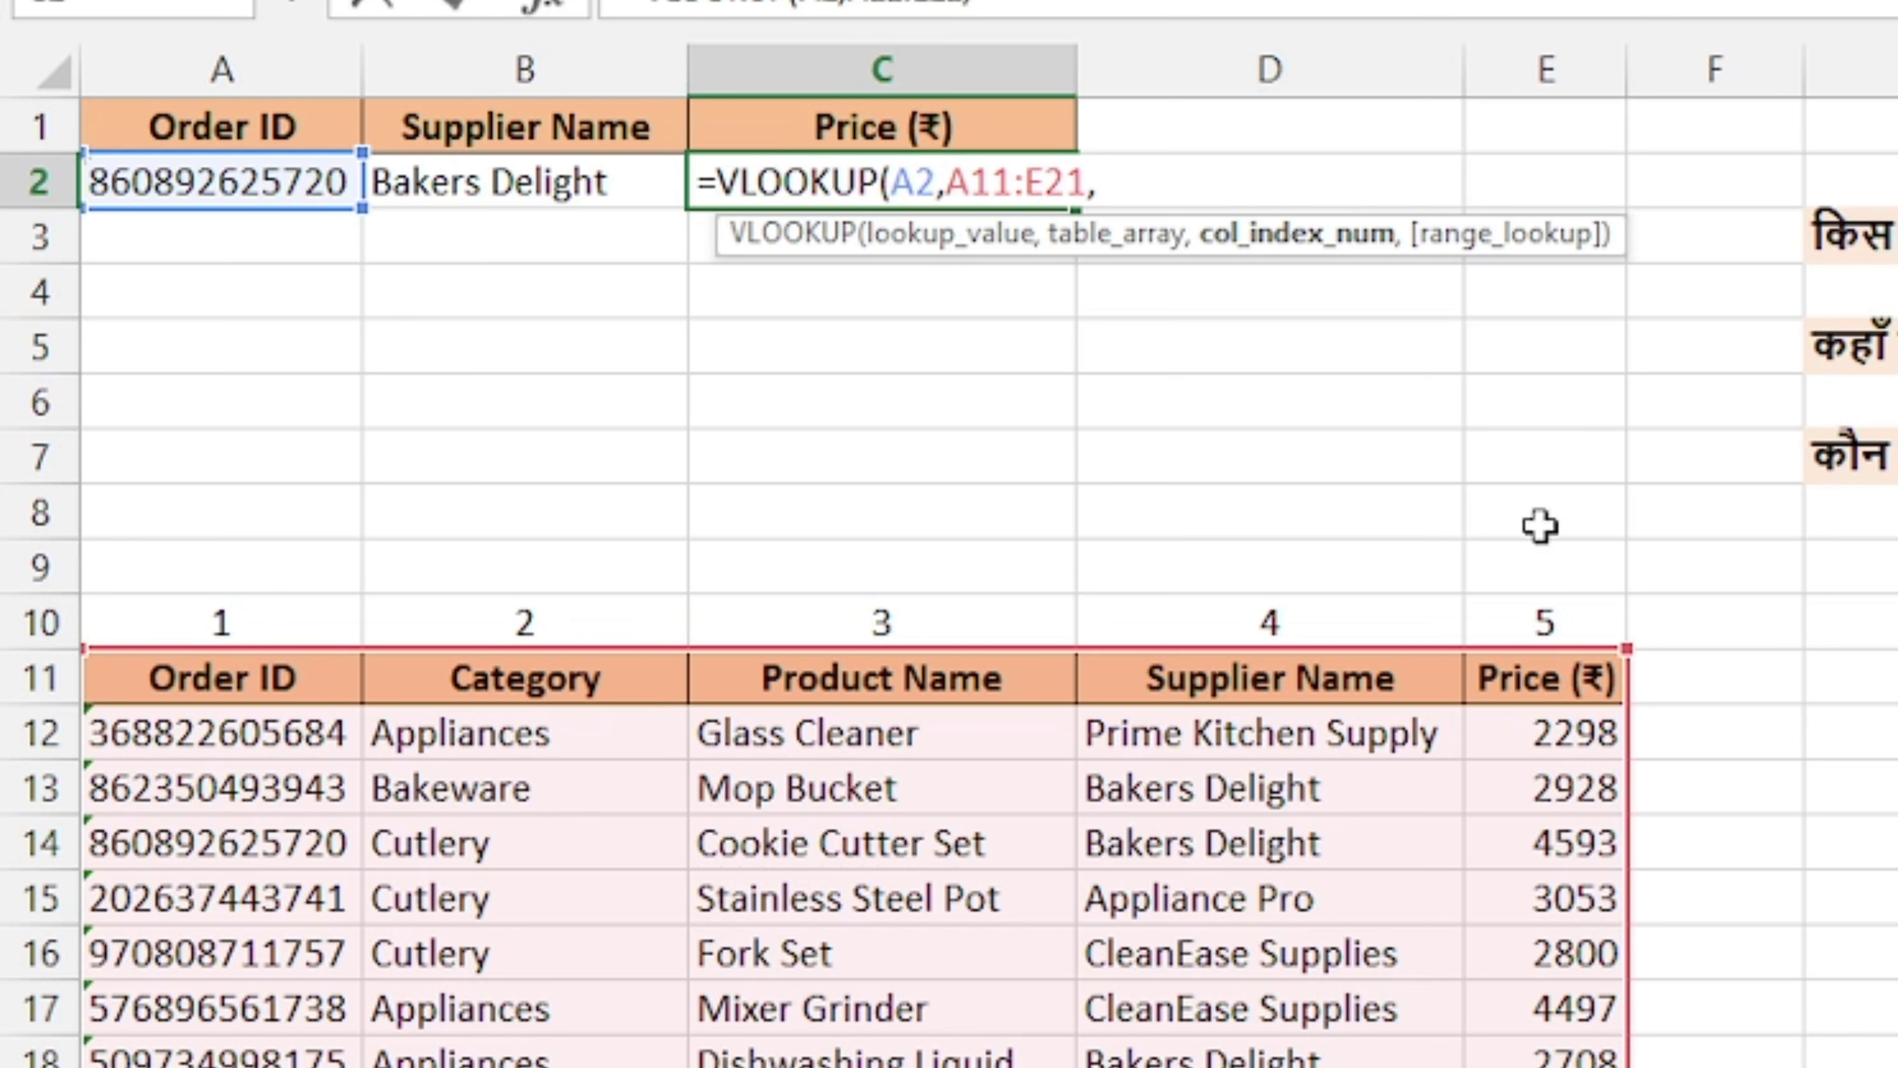
{"action": "type", "text": "5"}
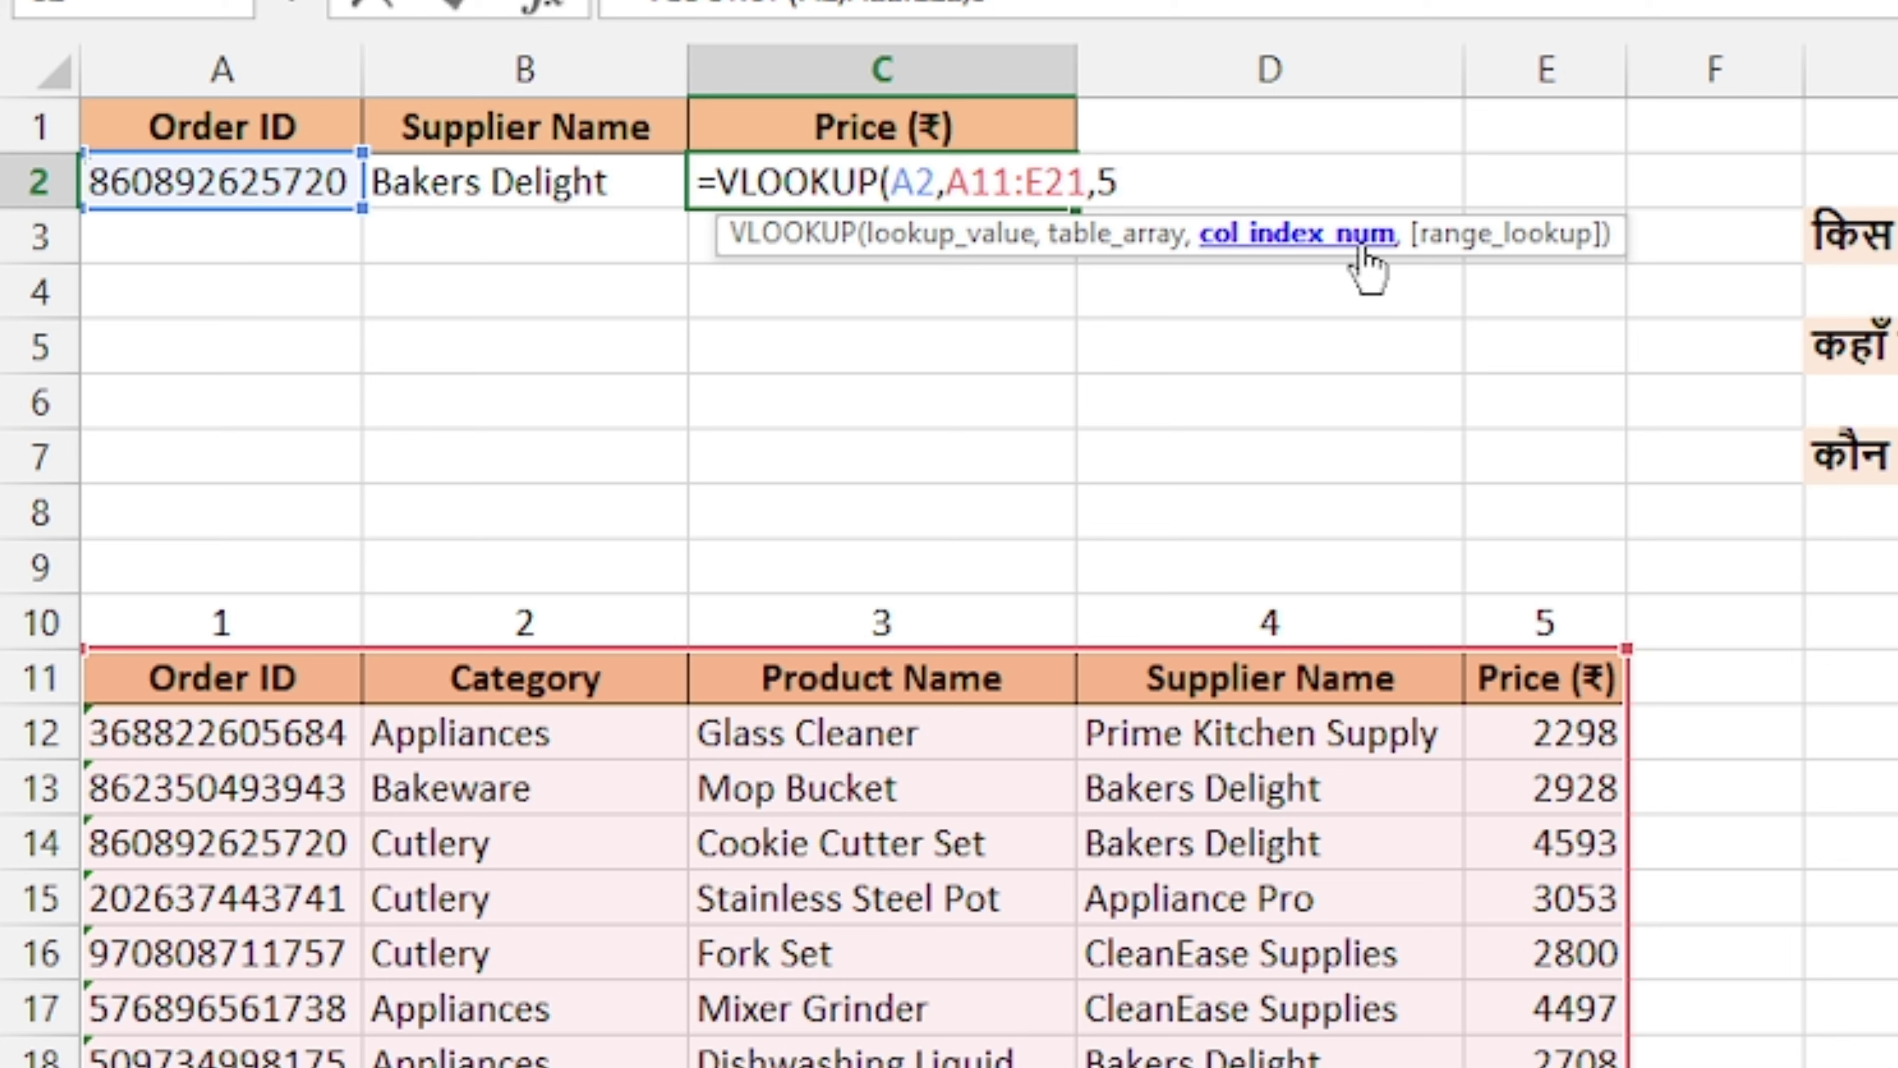
{"action": "type", "text": ","}
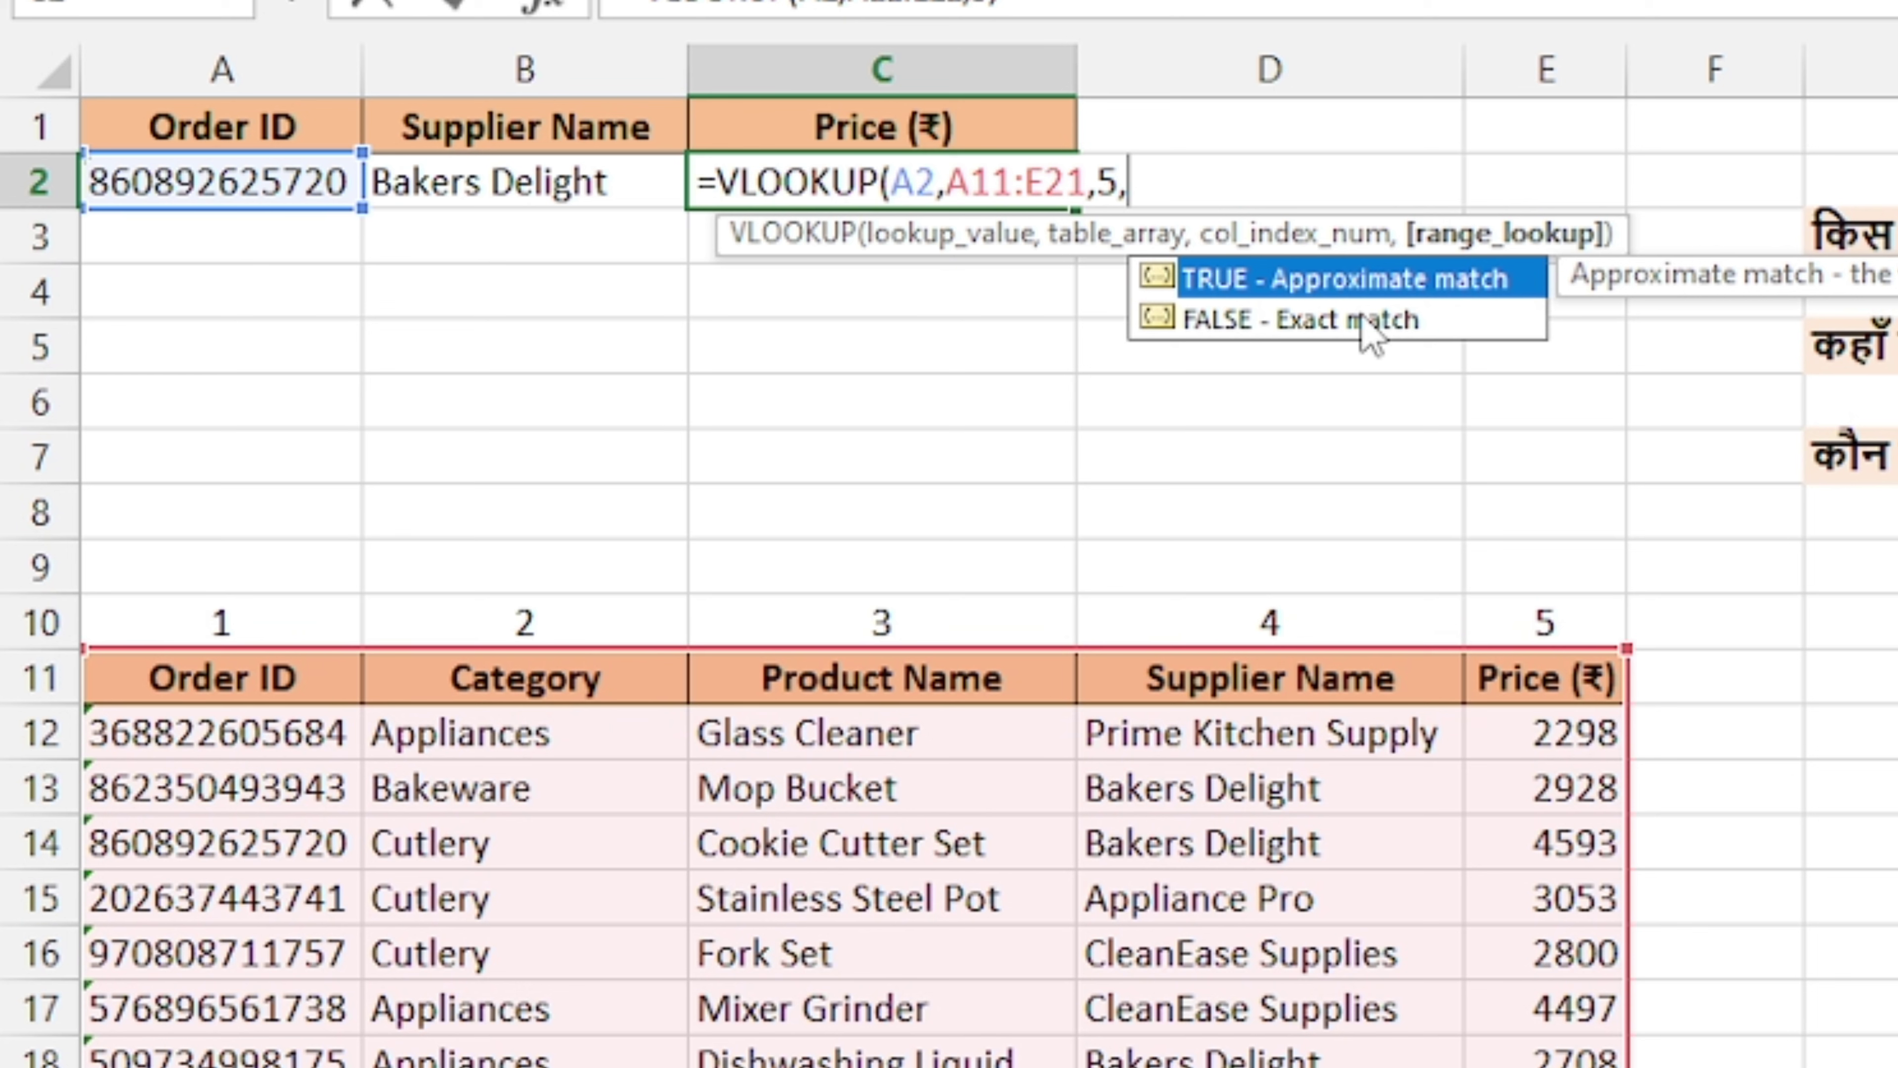
{"action": "double_click", "coordinate": [1362, 319]}
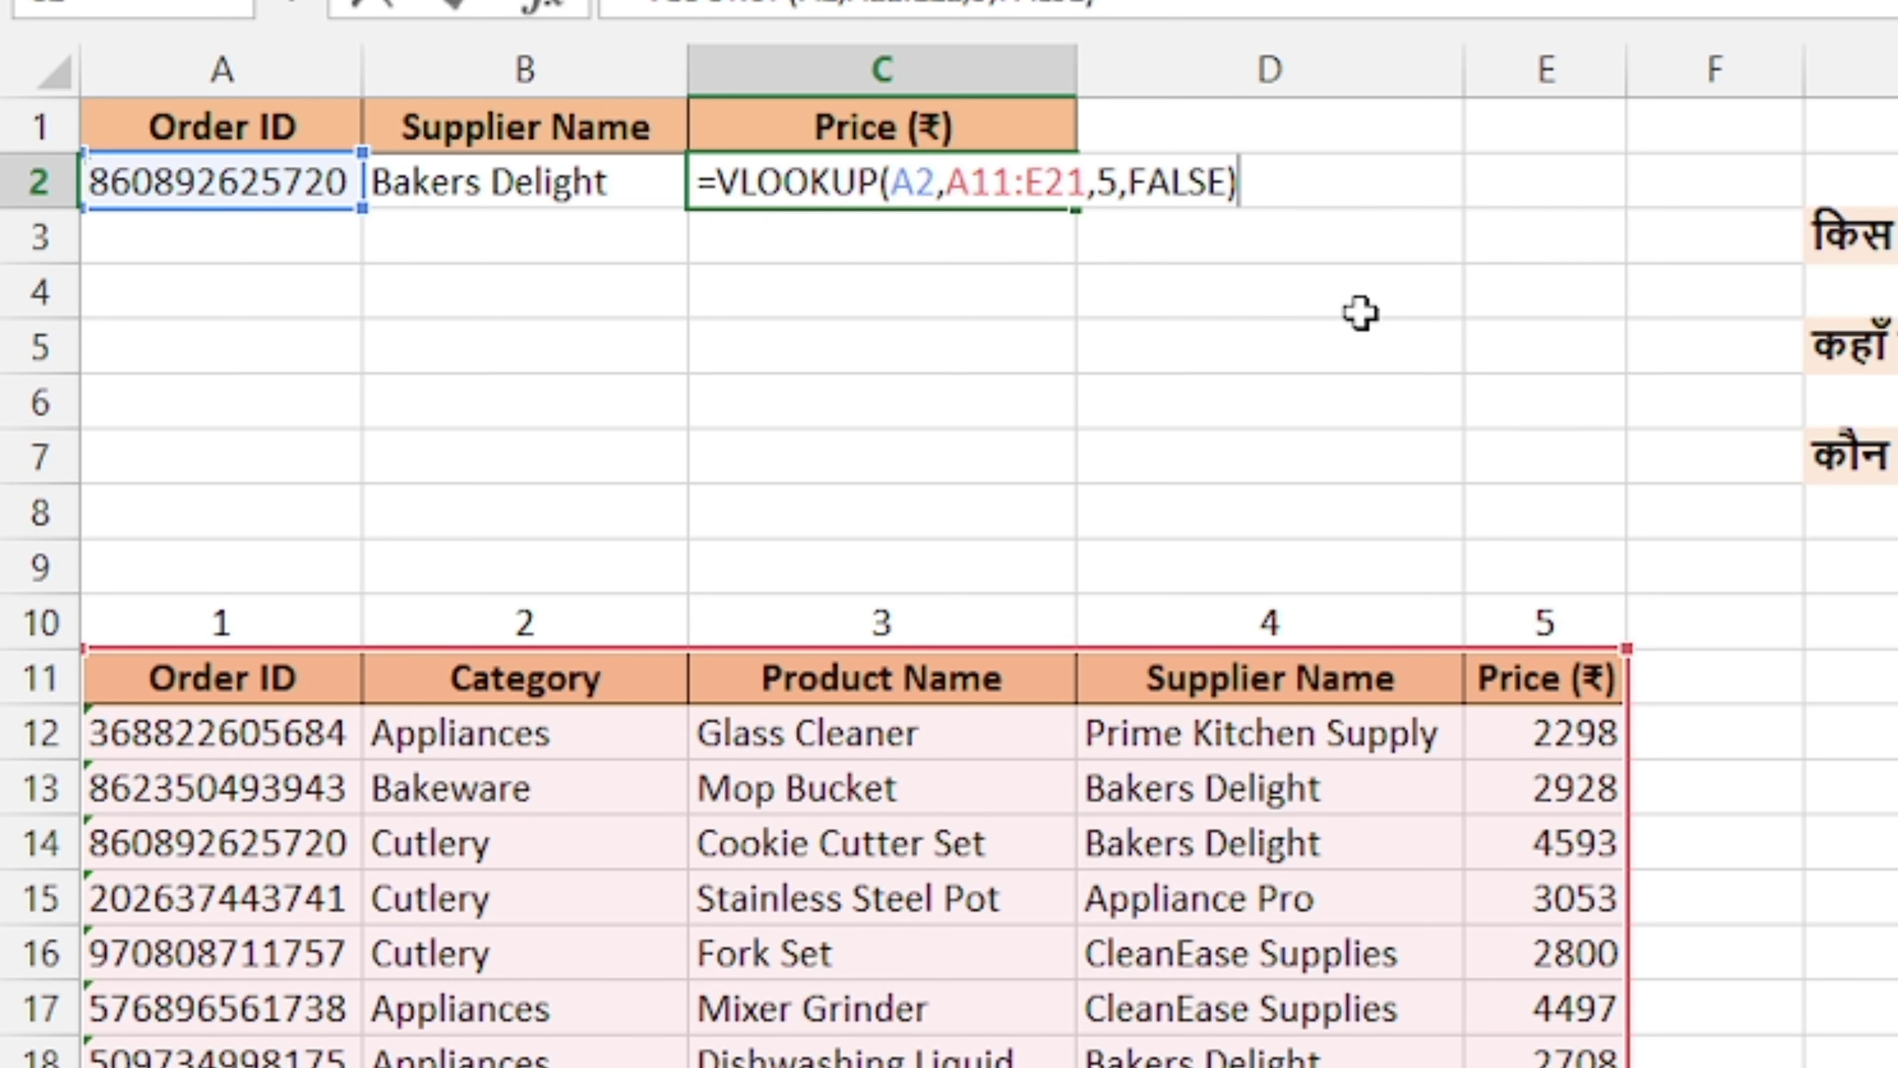
{"action": "key", "text": "Return"}
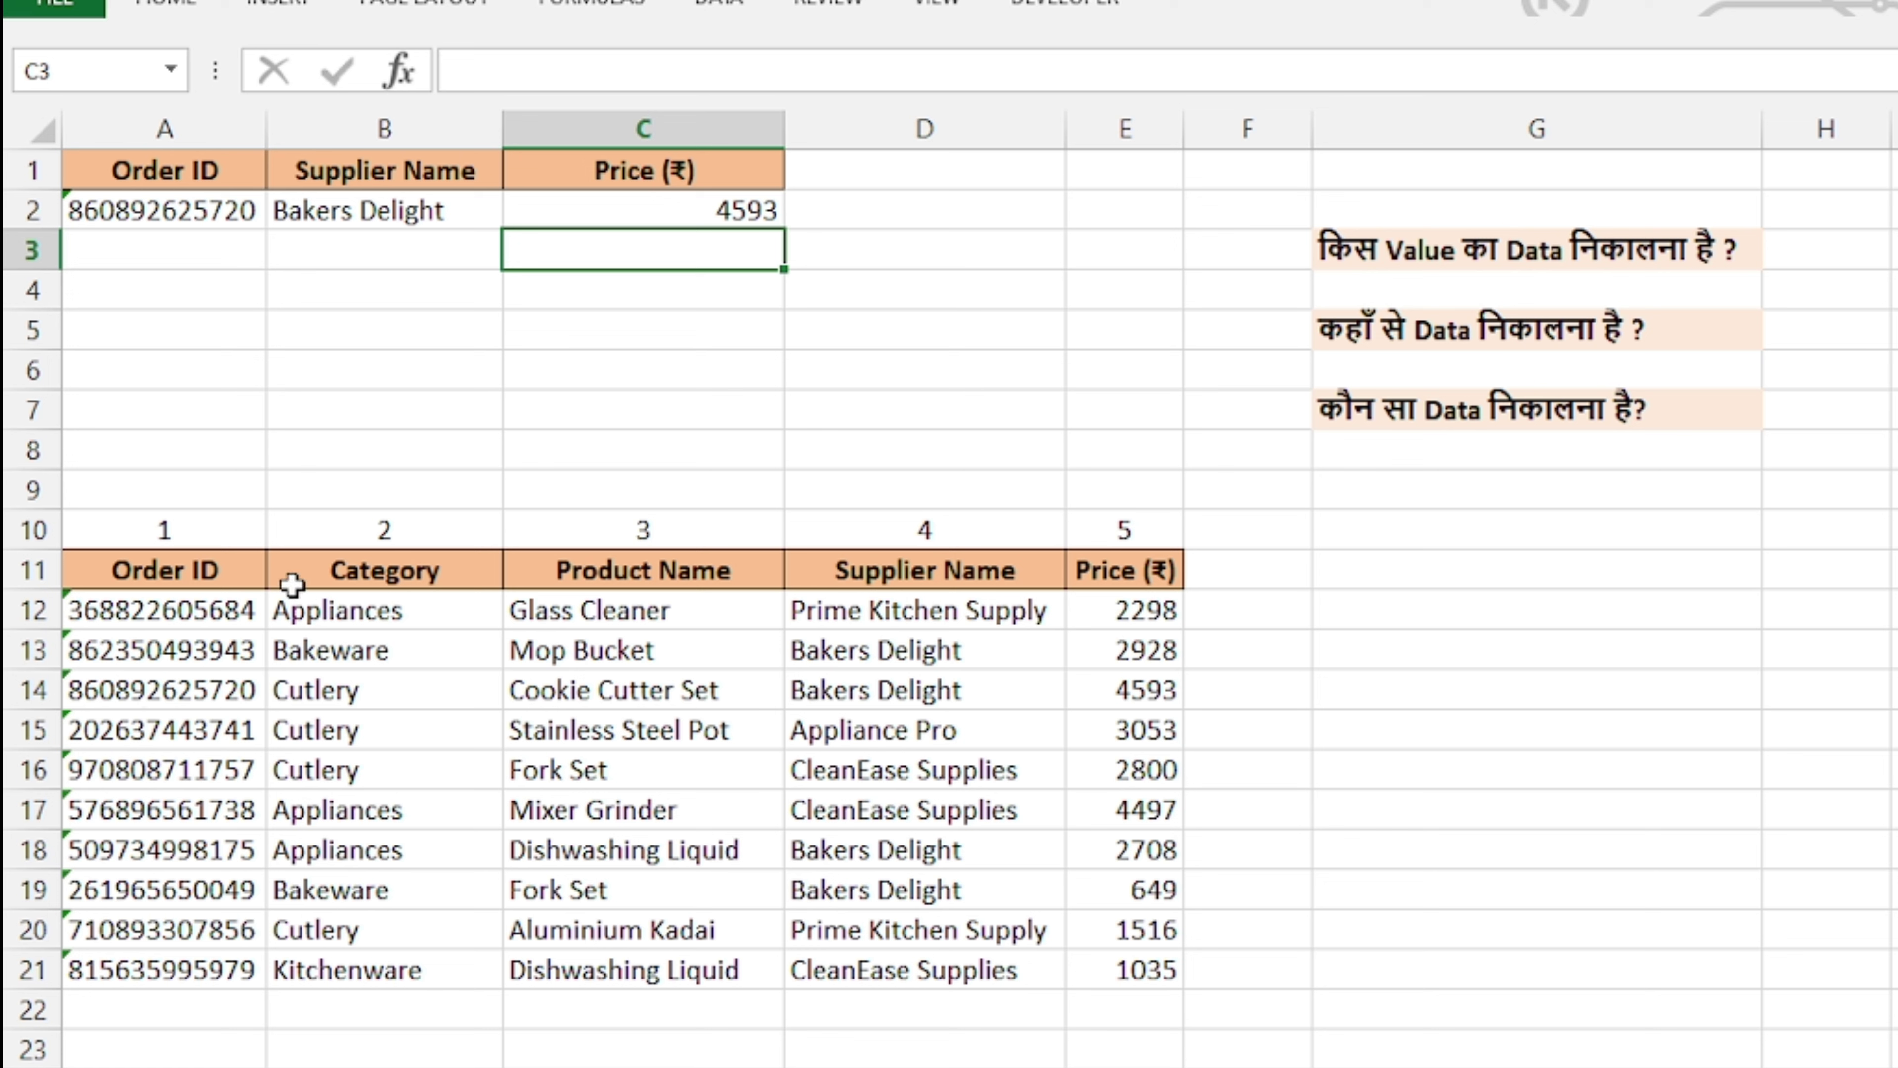
Step: Compare the lookup Order ID in A2 with the Order ID column that starts the order table
{"action": "left_click", "coordinate": [166, 219]}
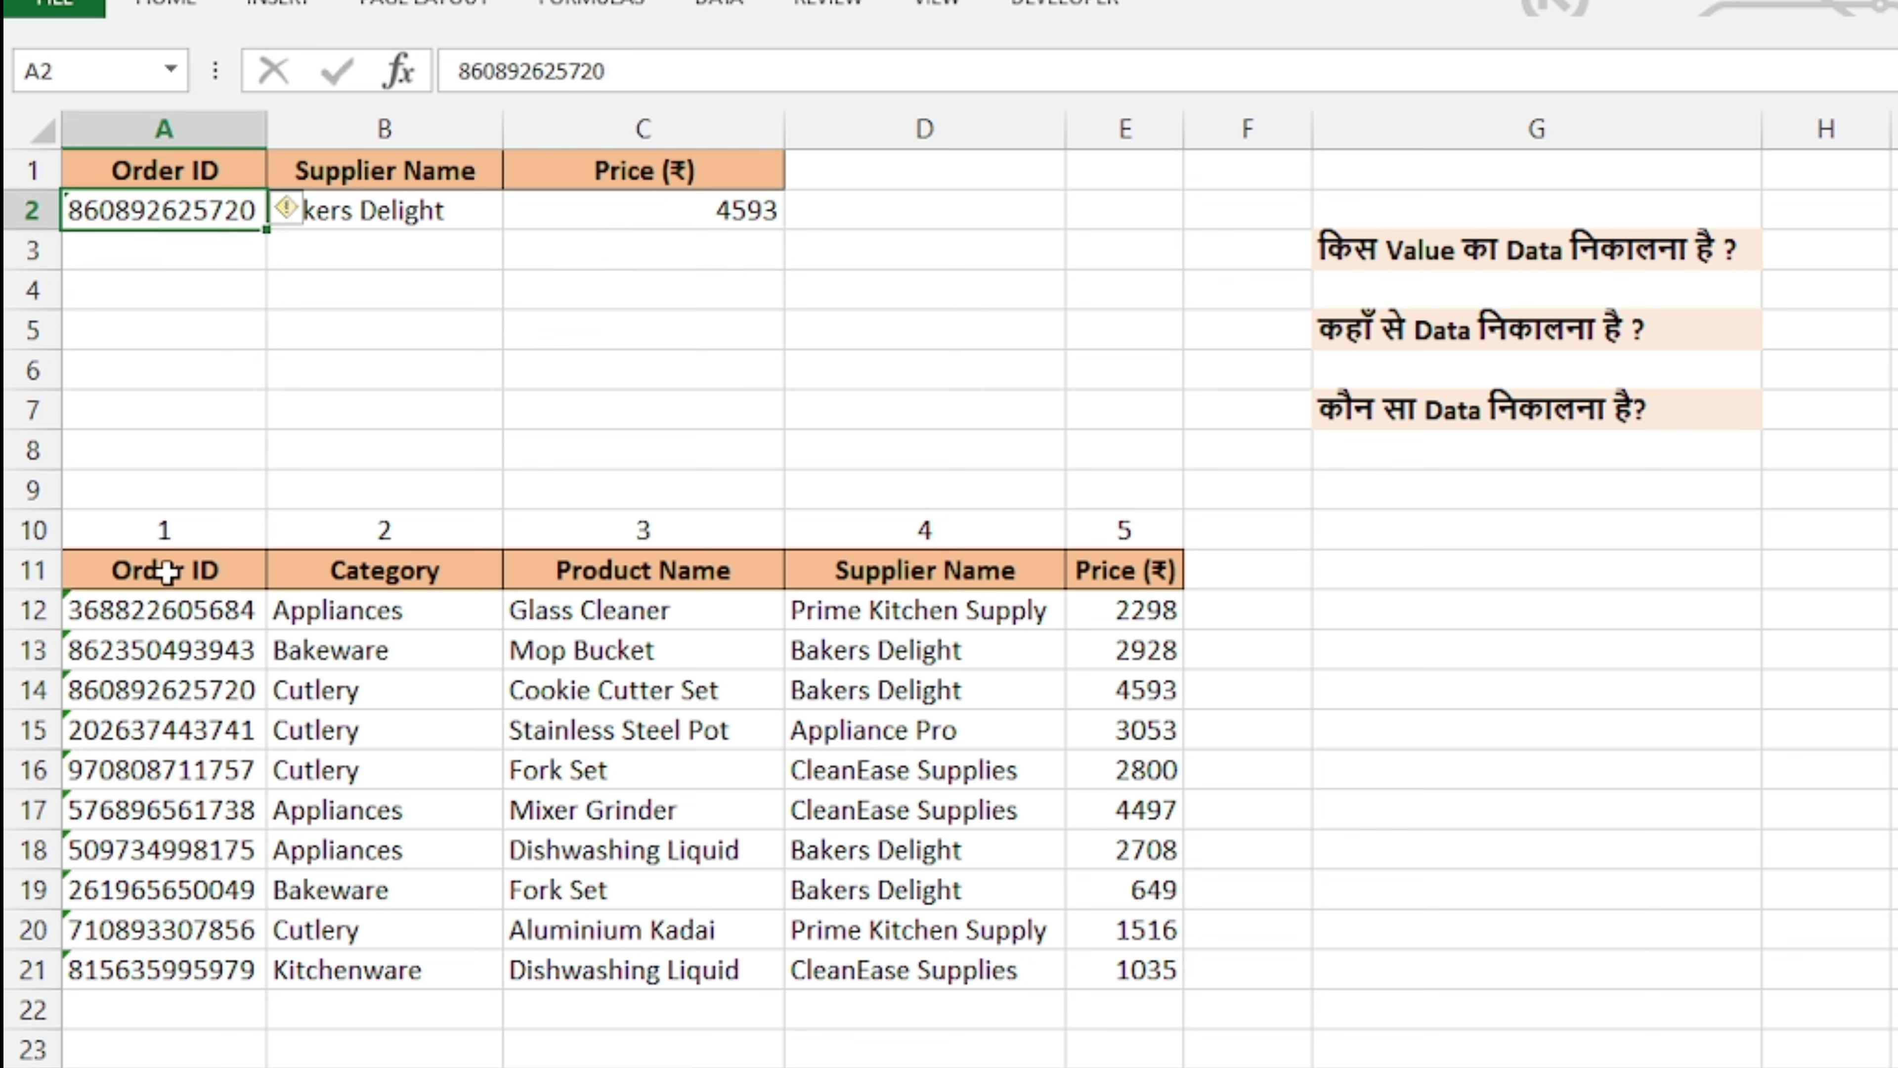
{"action": "left_click_drag", "start_coordinate": [153, 568], "coordinate": [967, 731]}
{"action": "left_click_drag", "start_coordinate": [180, 609], "coordinate": [187, 969]}
{"action": "left_click", "coordinate": [160, 198]}
{"action": "left_click", "coordinate": [200, 159]}
{"action": "left_click", "coordinate": [207, 202]}
Step: Move the table's Order ID column behind Category so that Category becomes the first column, in A11:A21
{"action": "left_click_drag", "start_coordinate": [140, 568], "coordinate": [168, 969]}
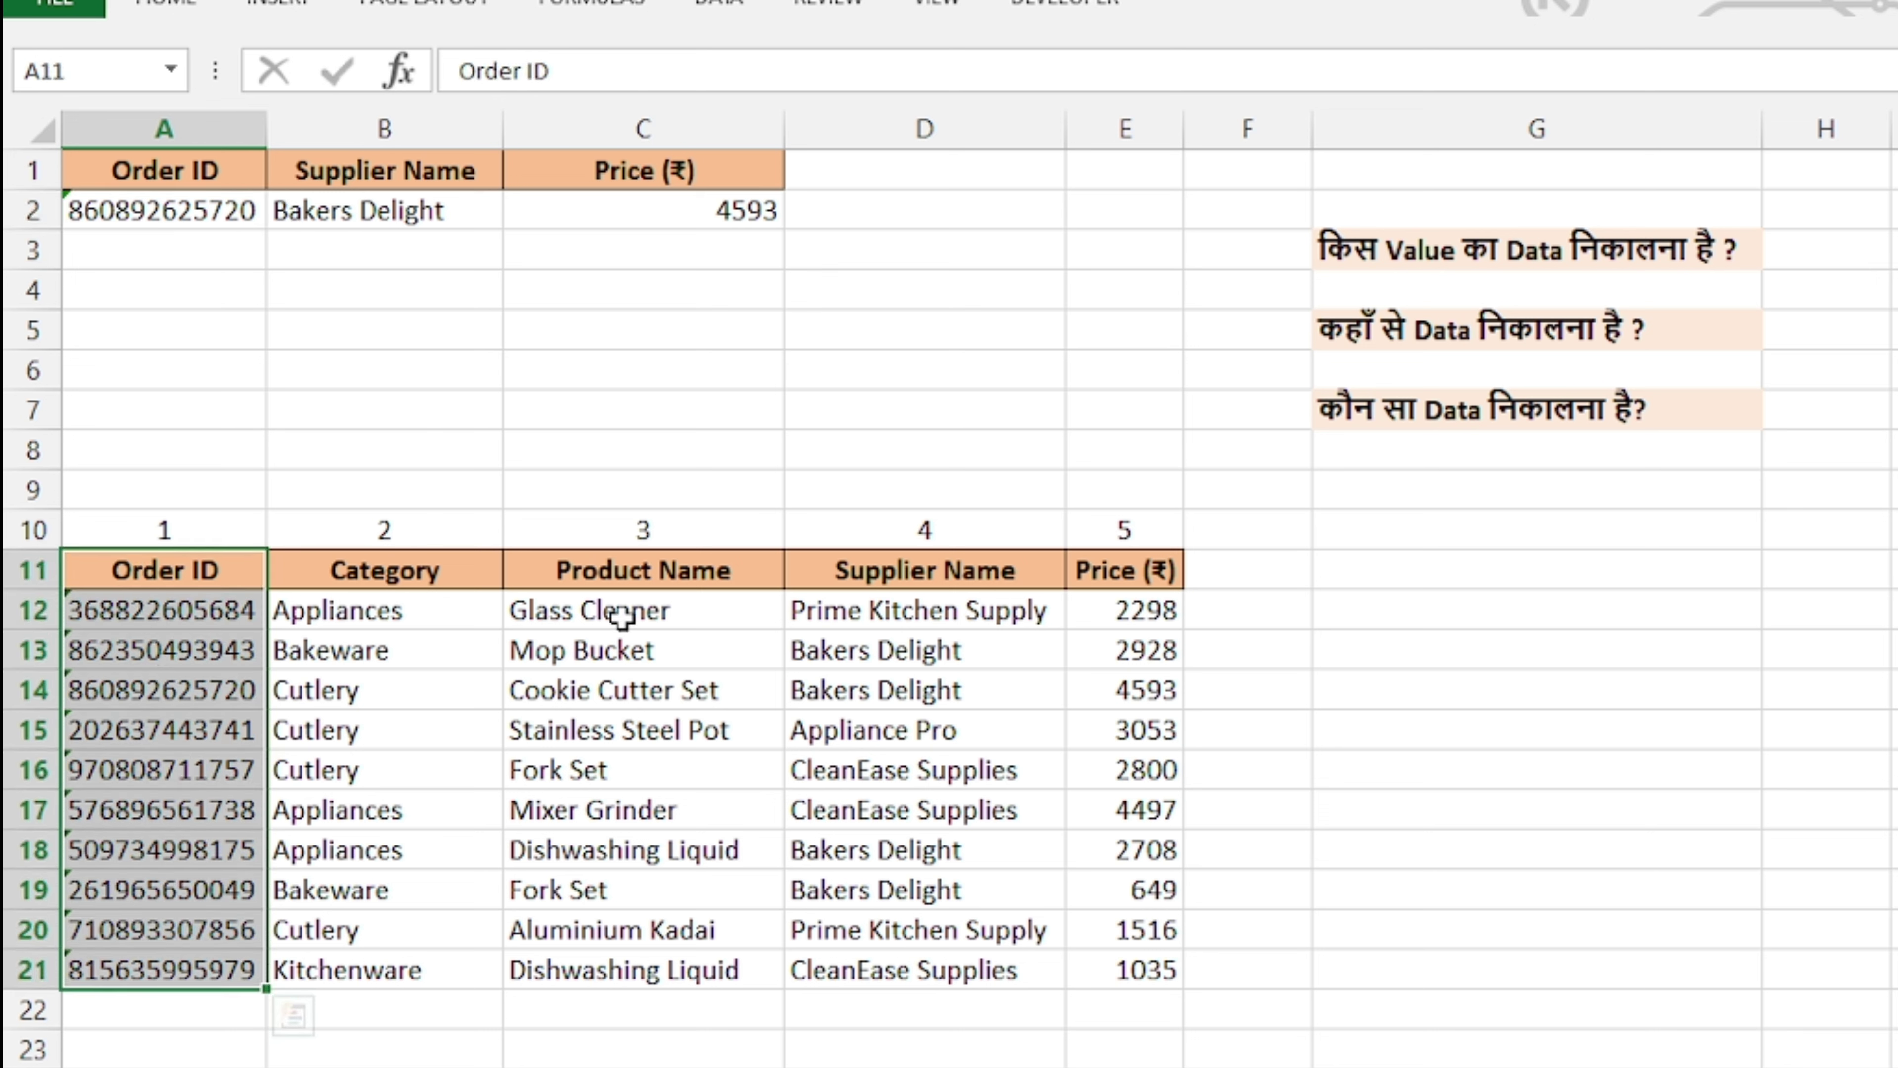
{"action": "left_click_drag", "start_coordinate": [627, 569], "coordinate": [1149, 972]}
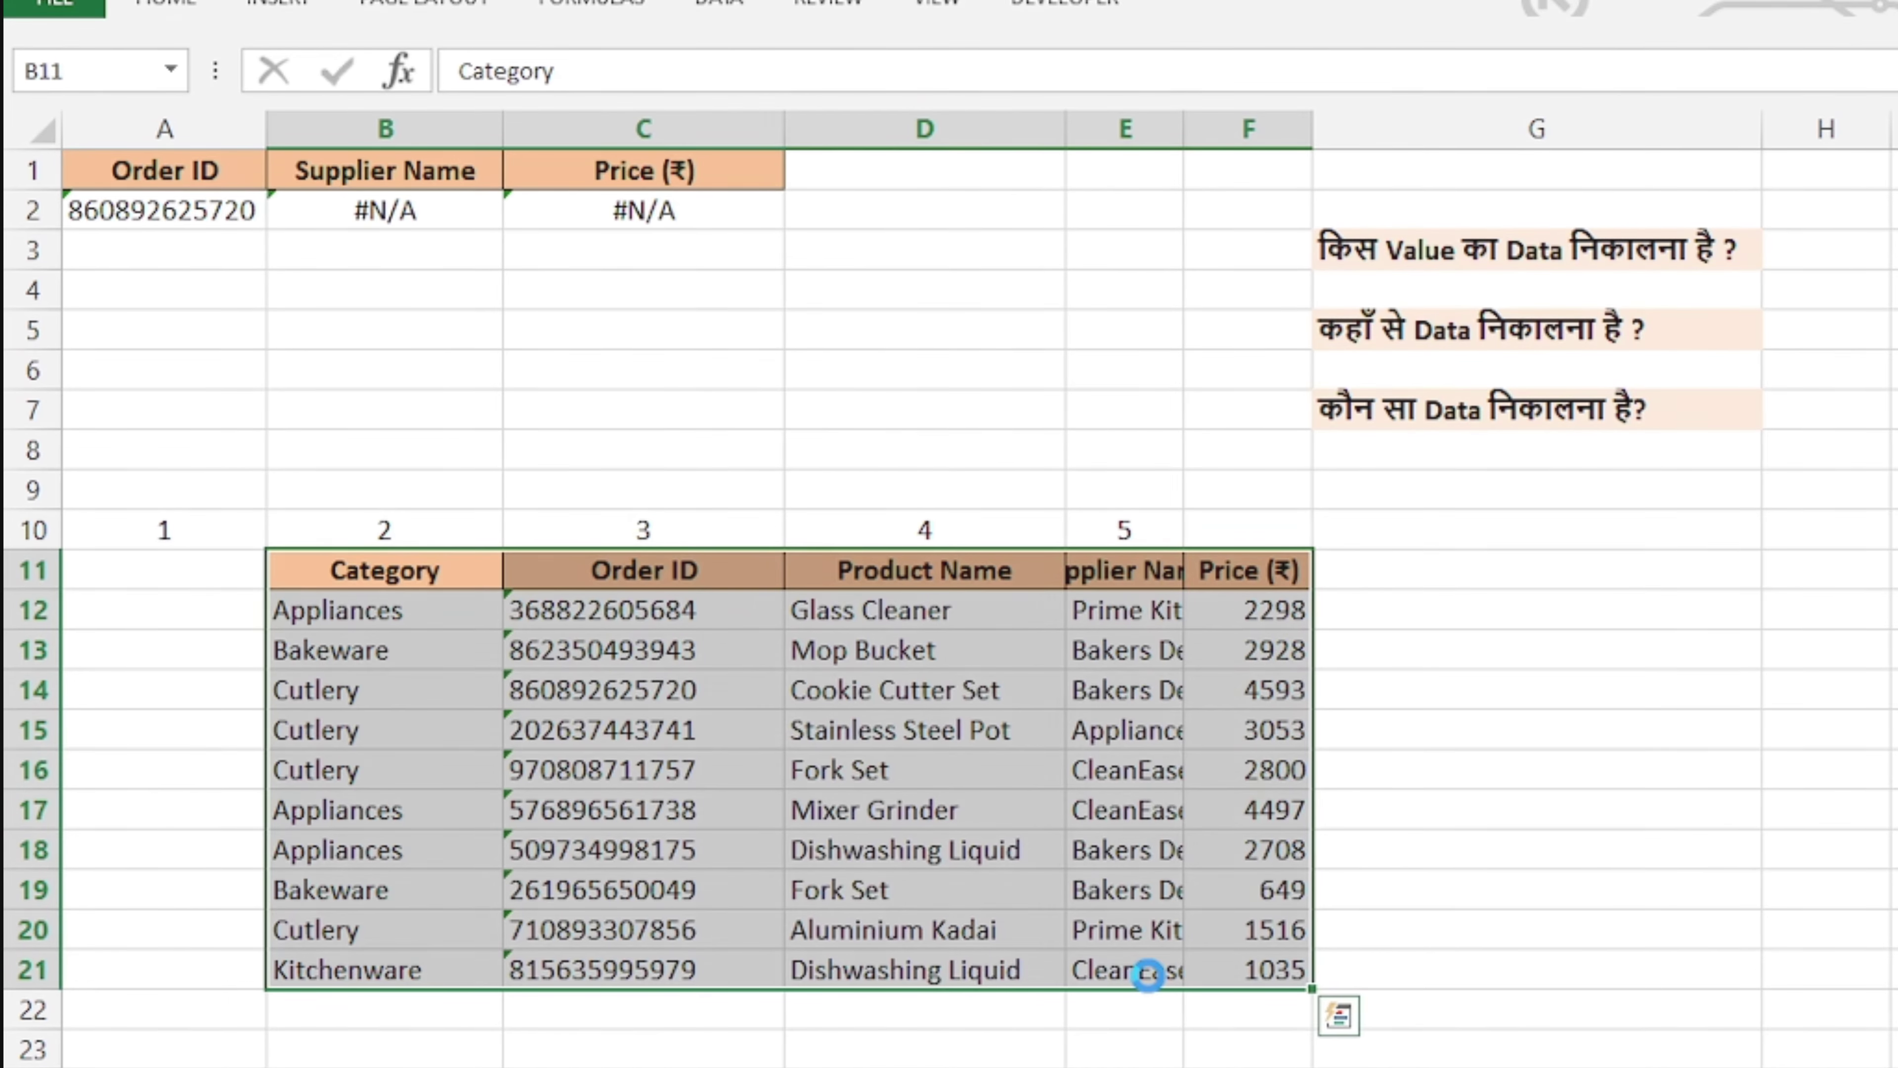
{"action": "key", "text": "ctrl+x"}
{"action": "key", "text": "Left"}
{"action": "key", "text": "ctrl+v"}
{"action": "left_click", "coordinate": [514, 687]}
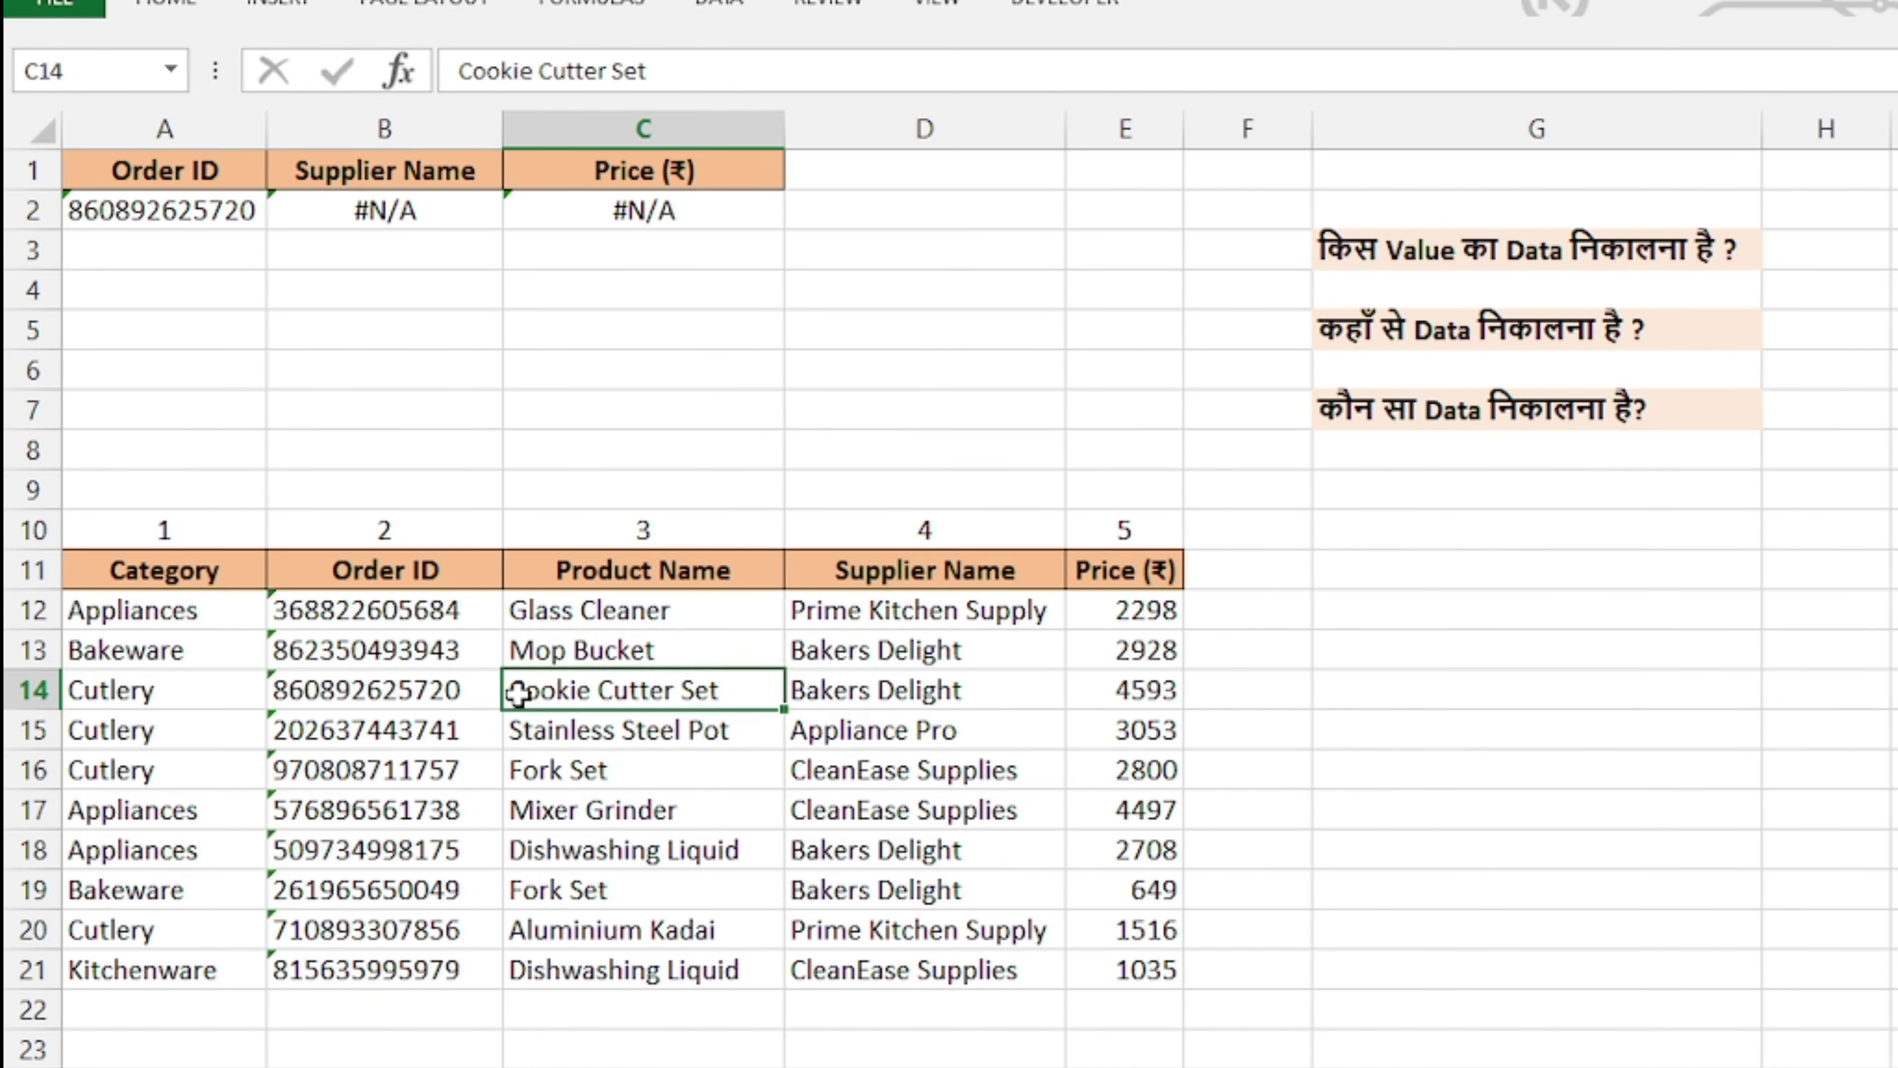
Step: Examine the positions of the Category and Order ID columns in the rearranged order table
{"action": "left_click", "coordinate": [404, 574]}
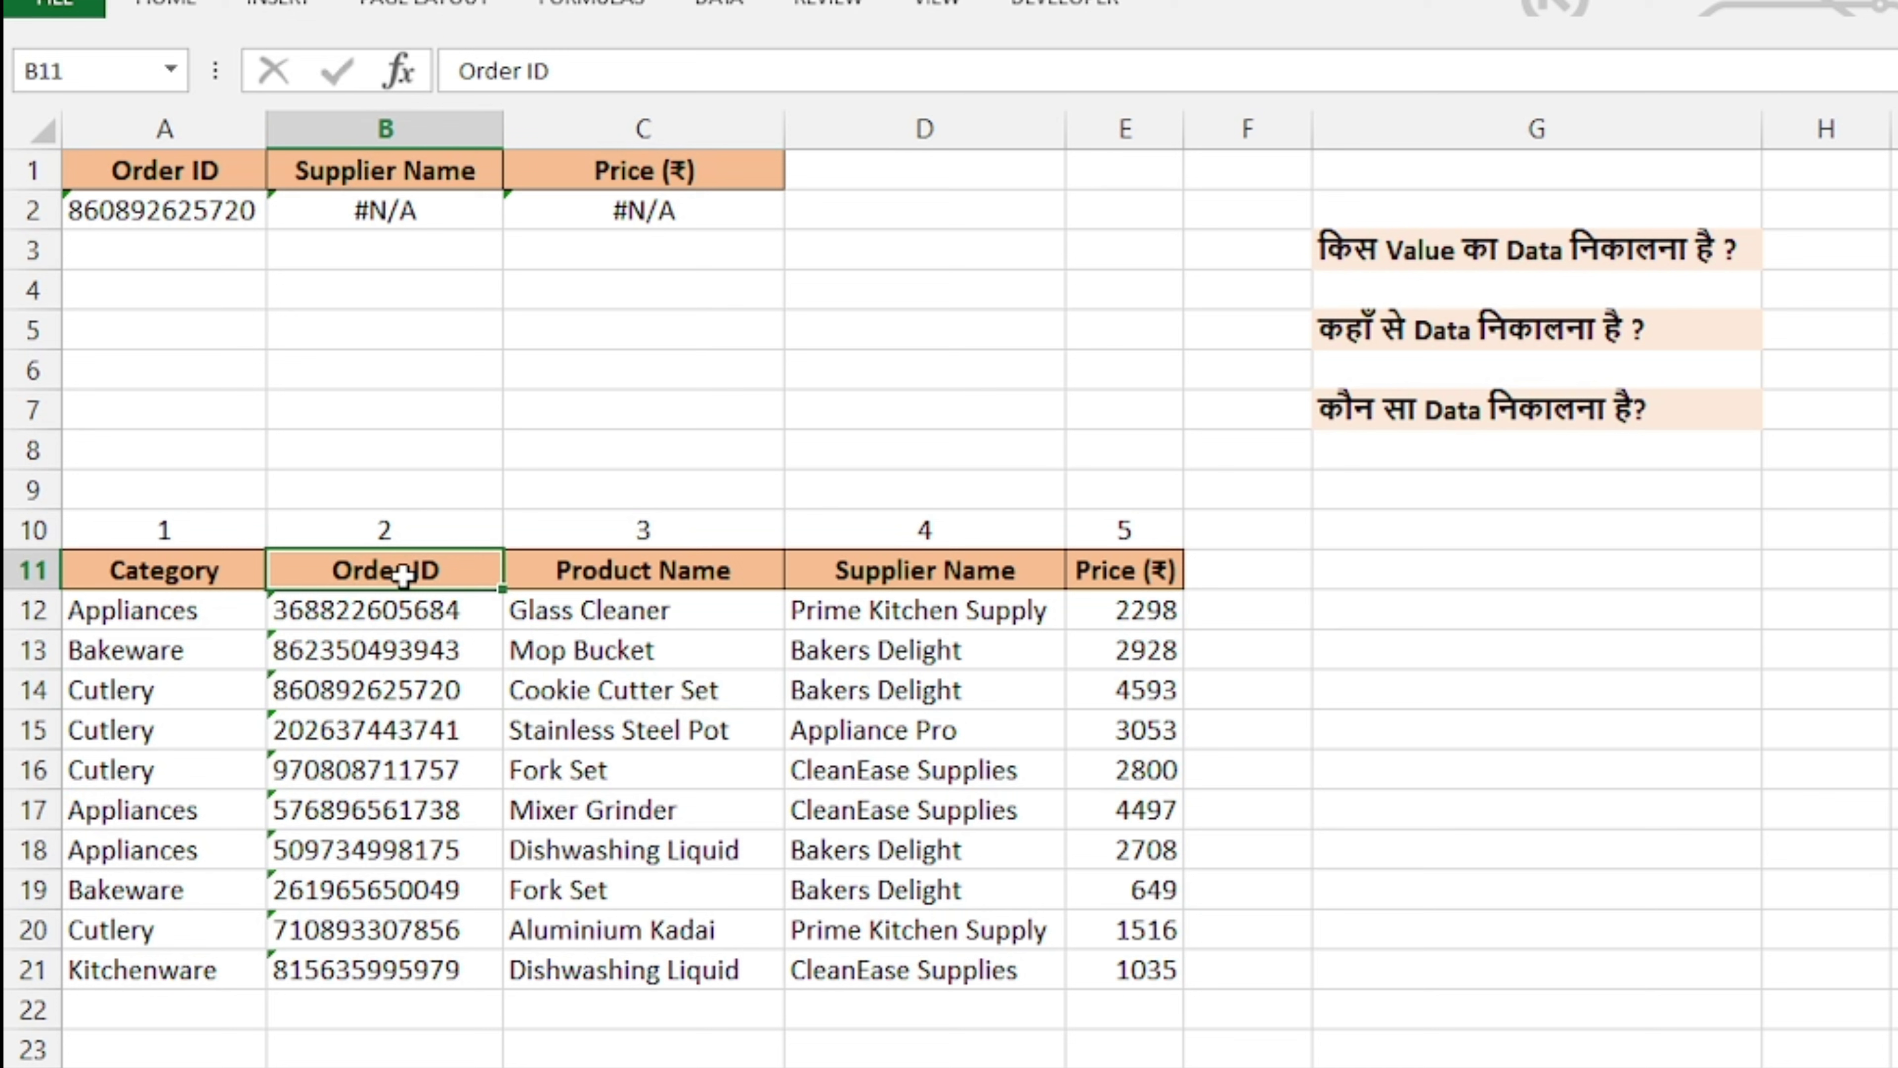
{"action": "left_click_drag", "start_coordinate": [435, 577], "coordinate": [417, 972]}
{"action": "left_click", "coordinate": [279, 804]}
{"action": "left_click", "coordinate": [284, 924]}
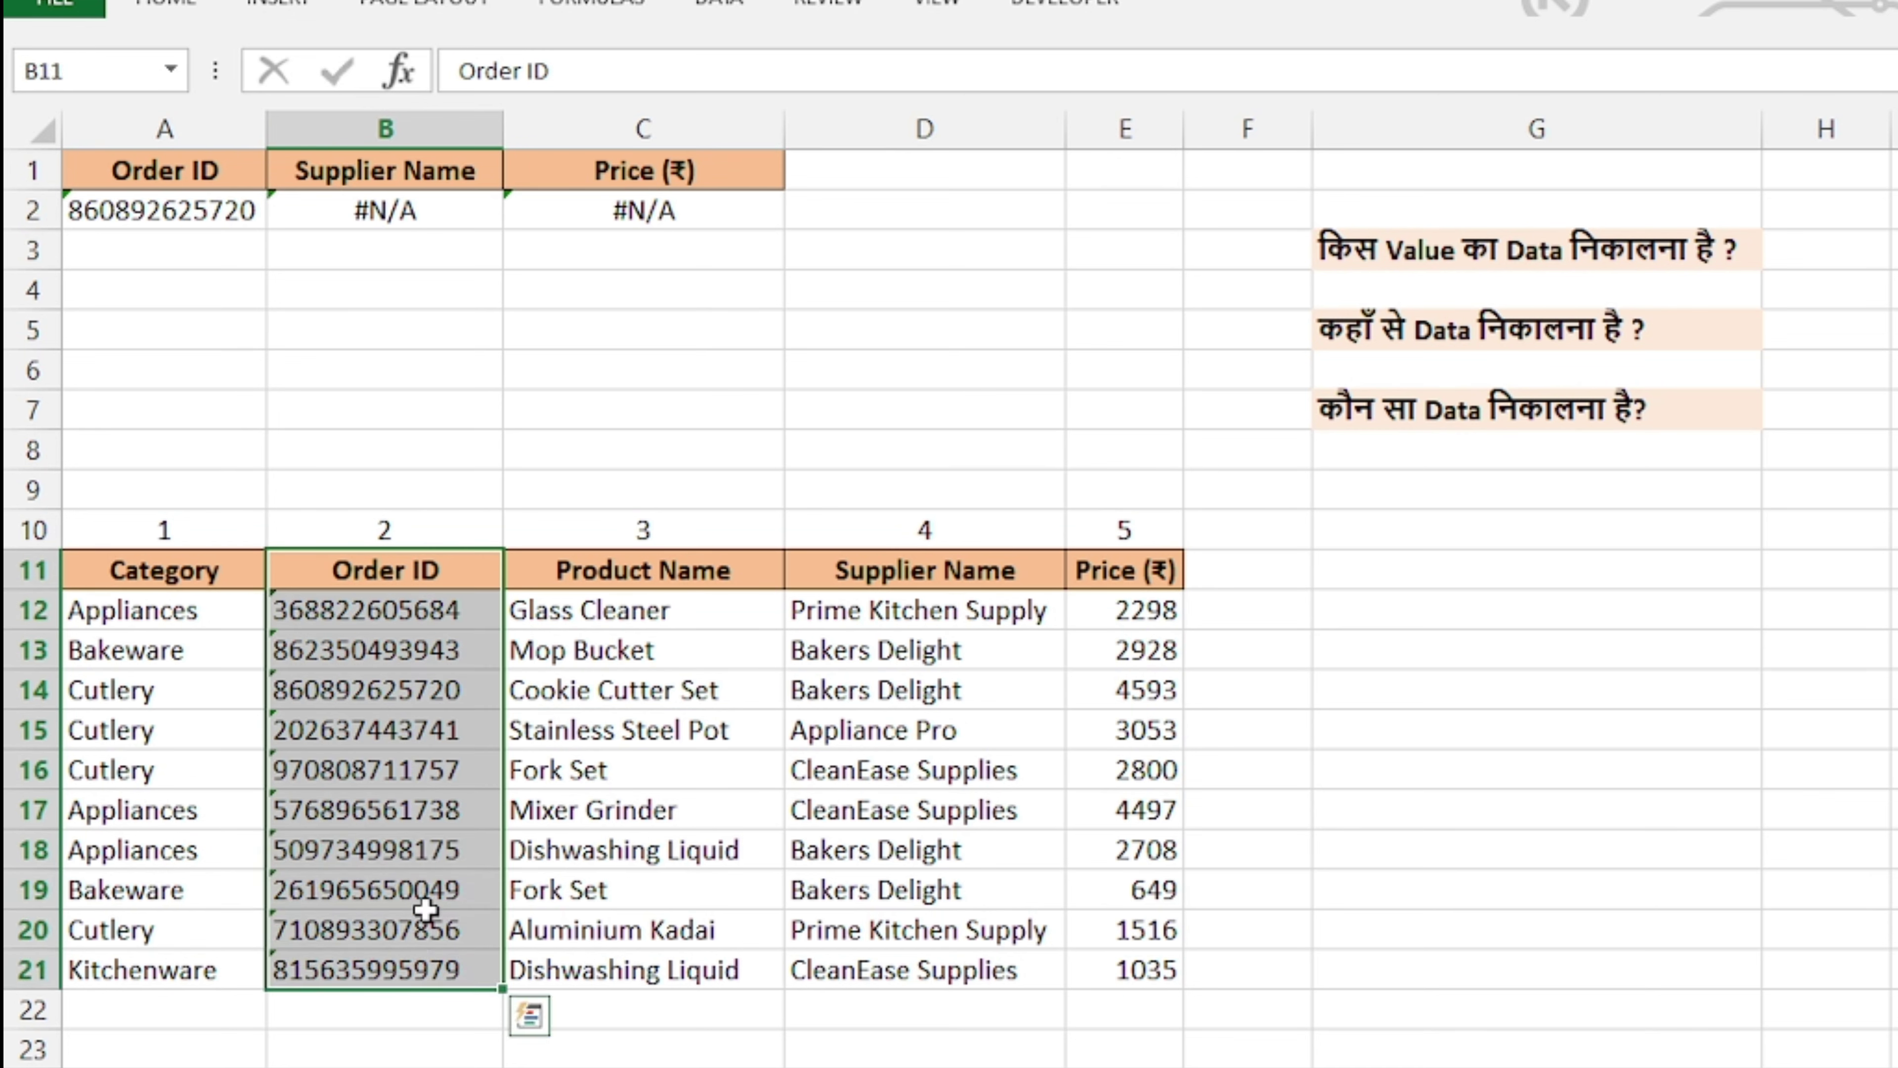
{"action": "left_click", "coordinate": [436, 853]}
{"action": "left_click", "coordinate": [217, 569]}
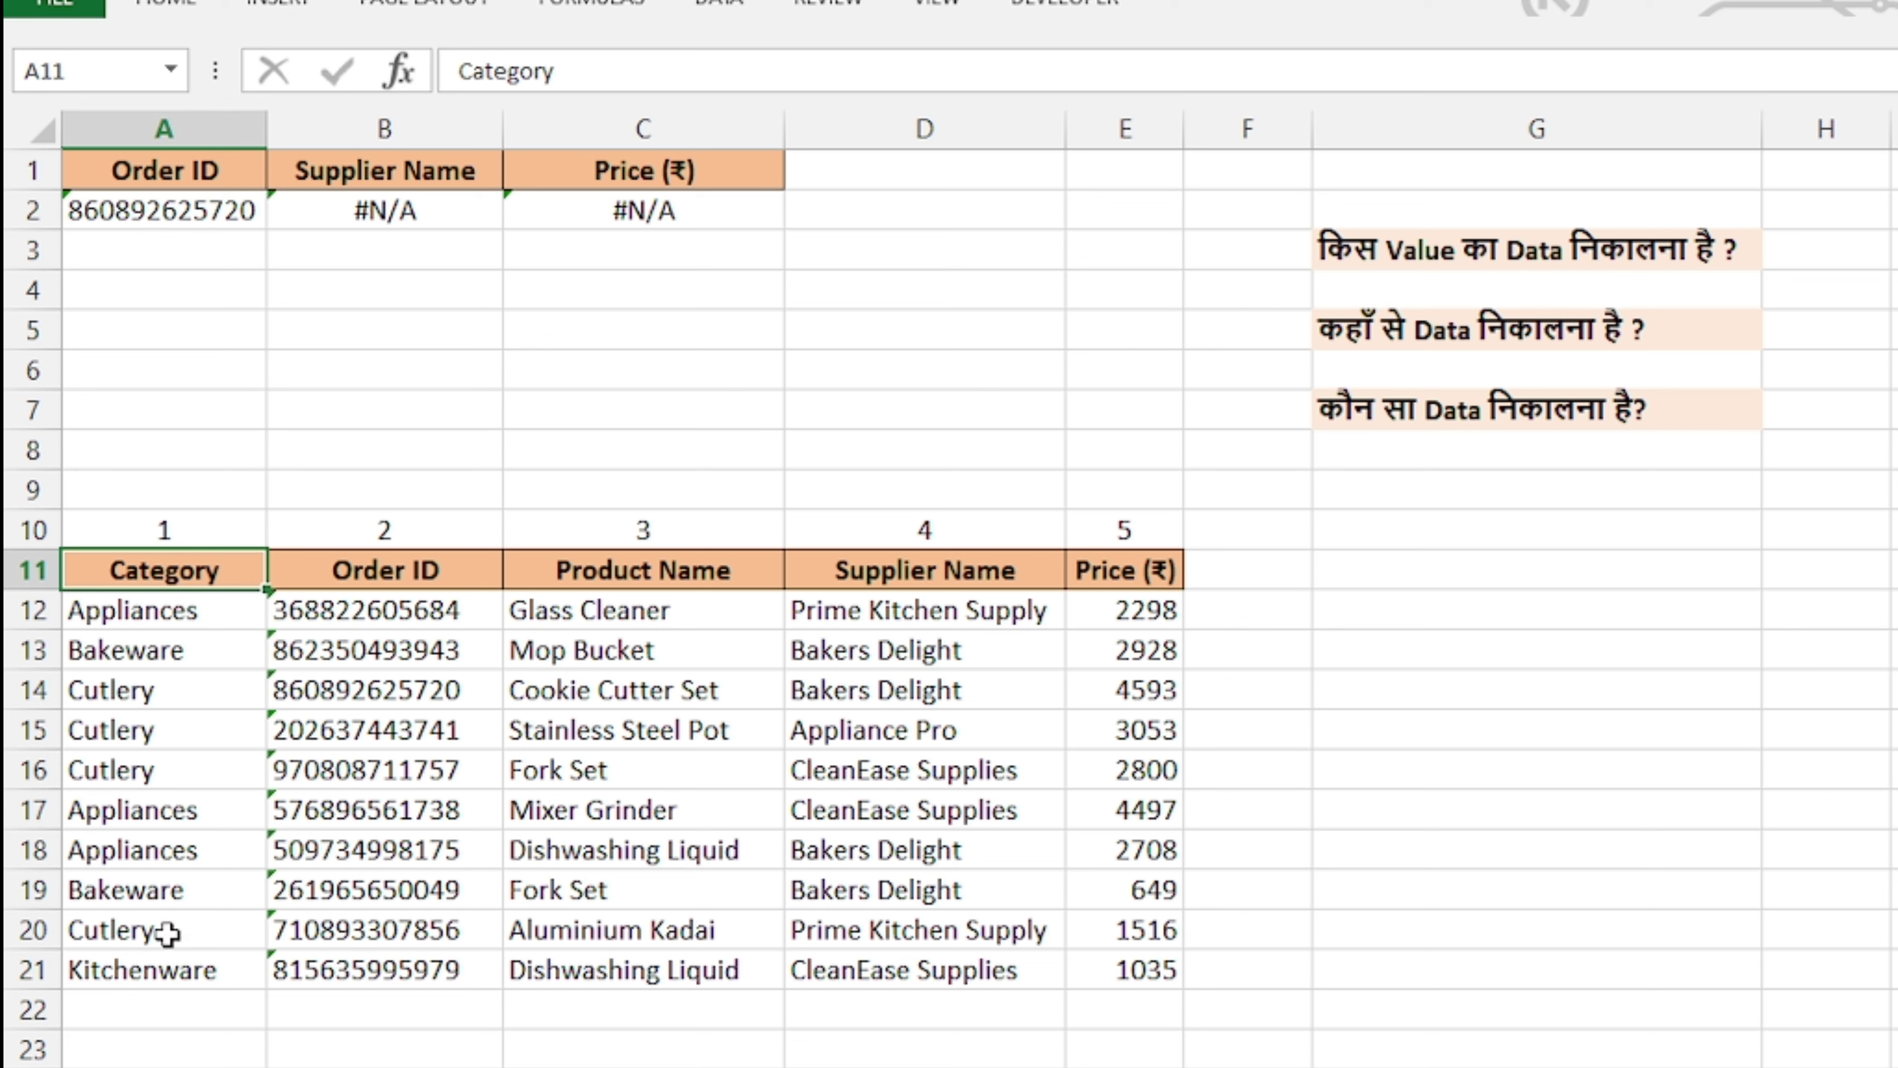
{"action": "left_click", "coordinate": [419, 568]}
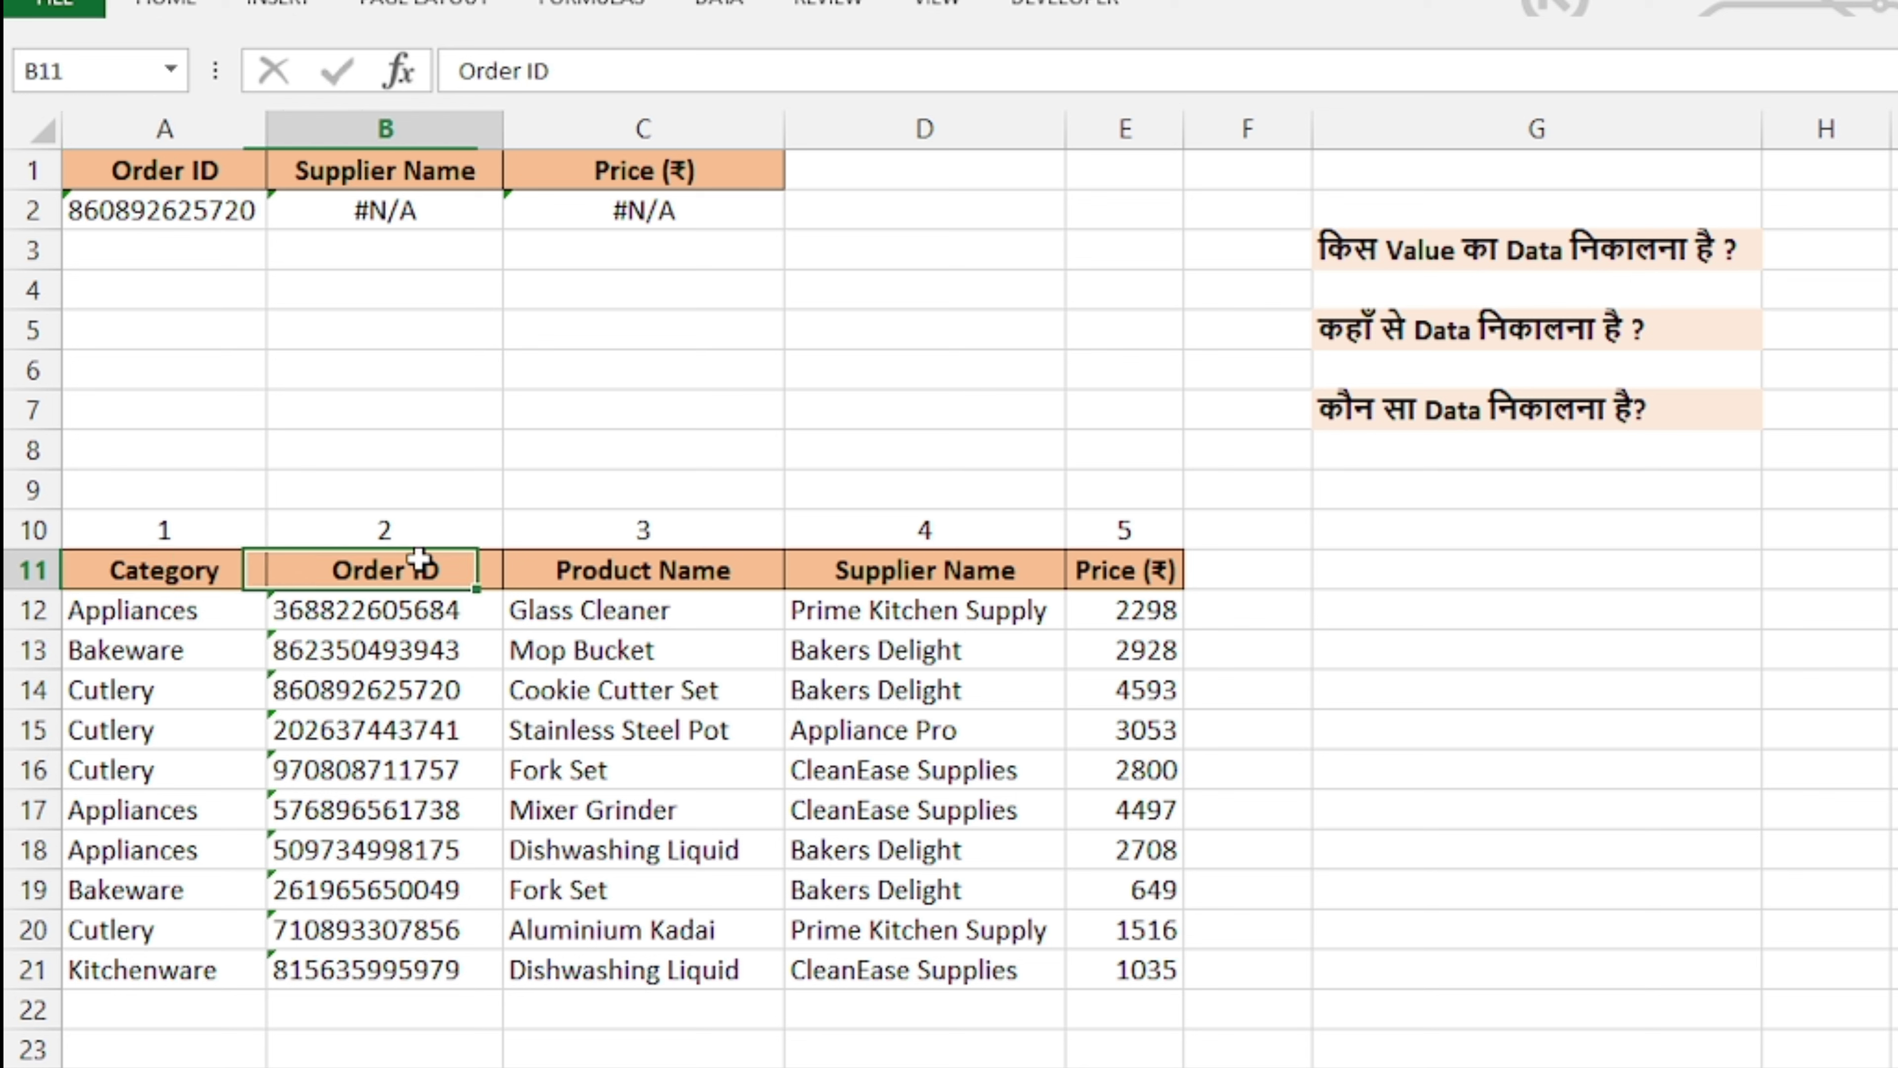
Step: Inspect the Supplier Name and Price lookup formulas in B2 and C2 and the lookup value in A2
{"action": "left_click", "coordinate": [351, 213]}
{"action": "left_click", "coordinate": [628, 211]}
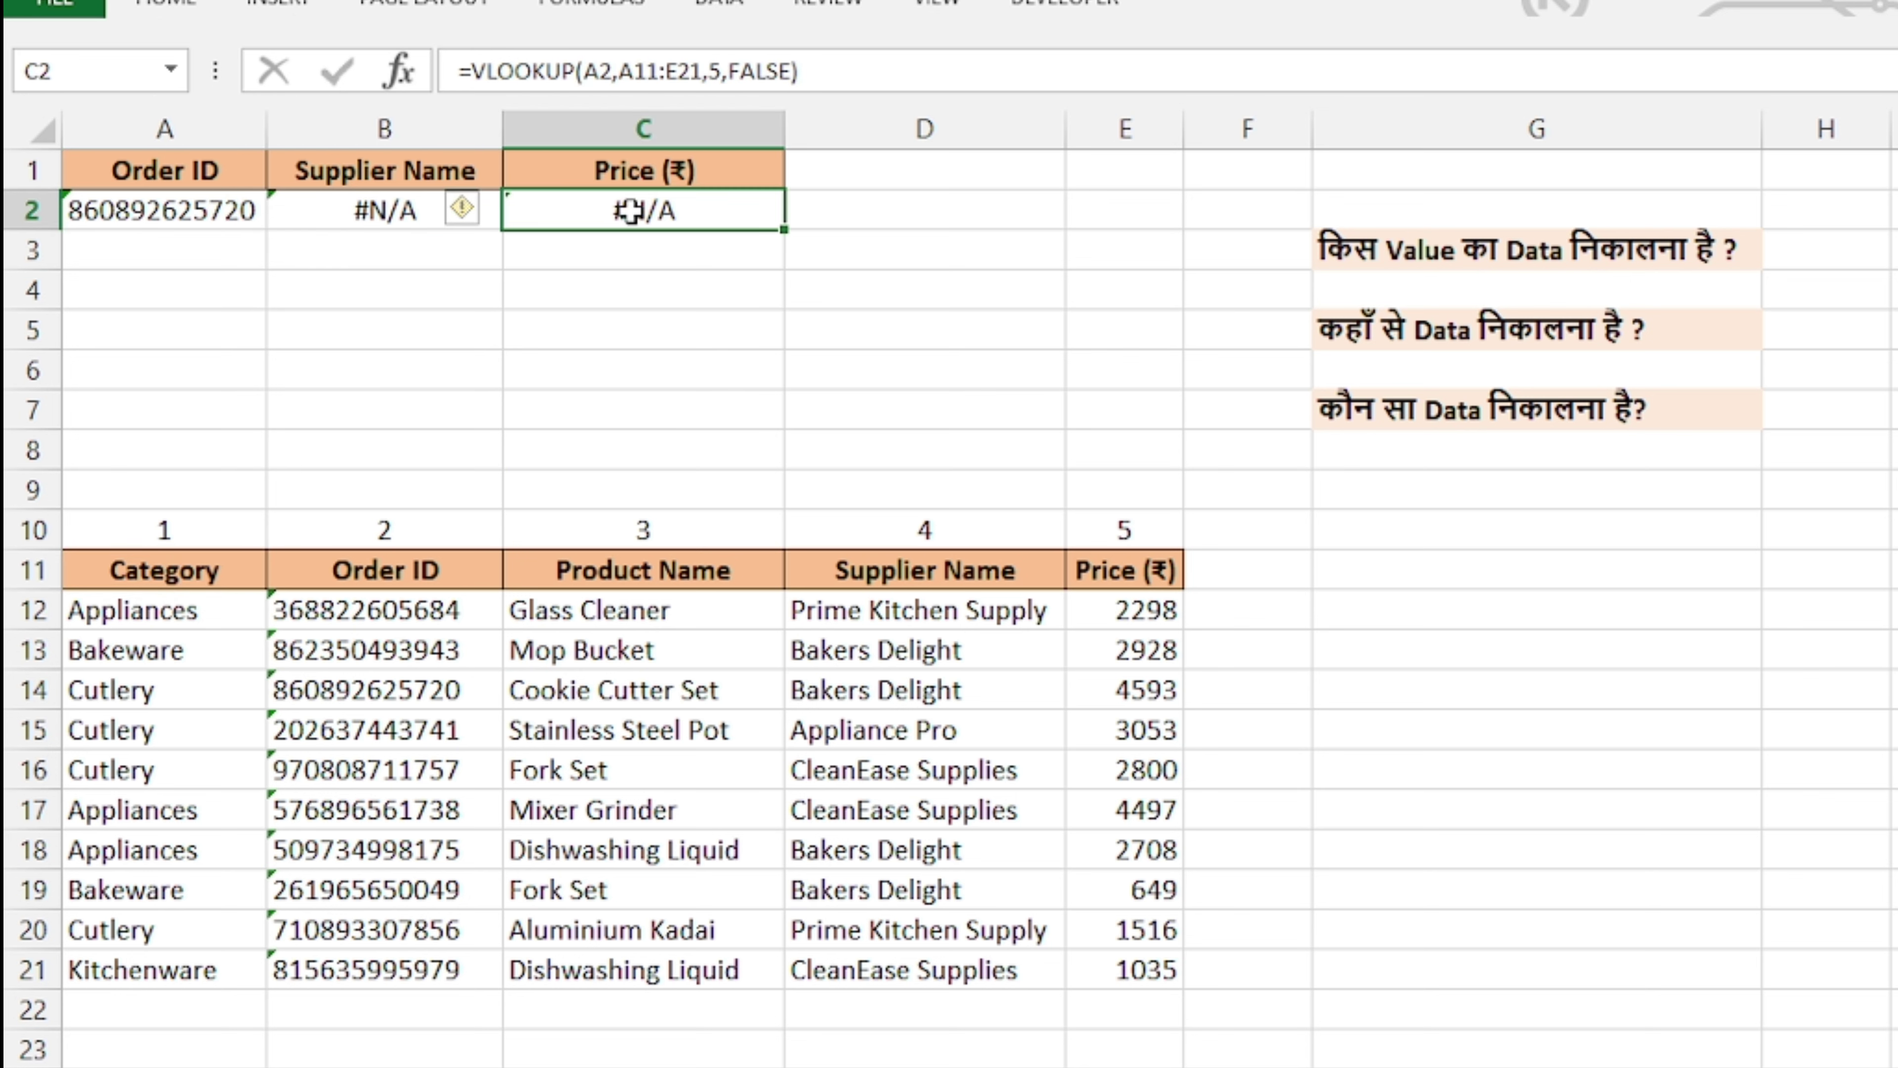
{"action": "left_click", "coordinate": [344, 216]}
{"action": "left_click", "coordinate": [628, 206]}
{"action": "left_click", "coordinate": [379, 224]}
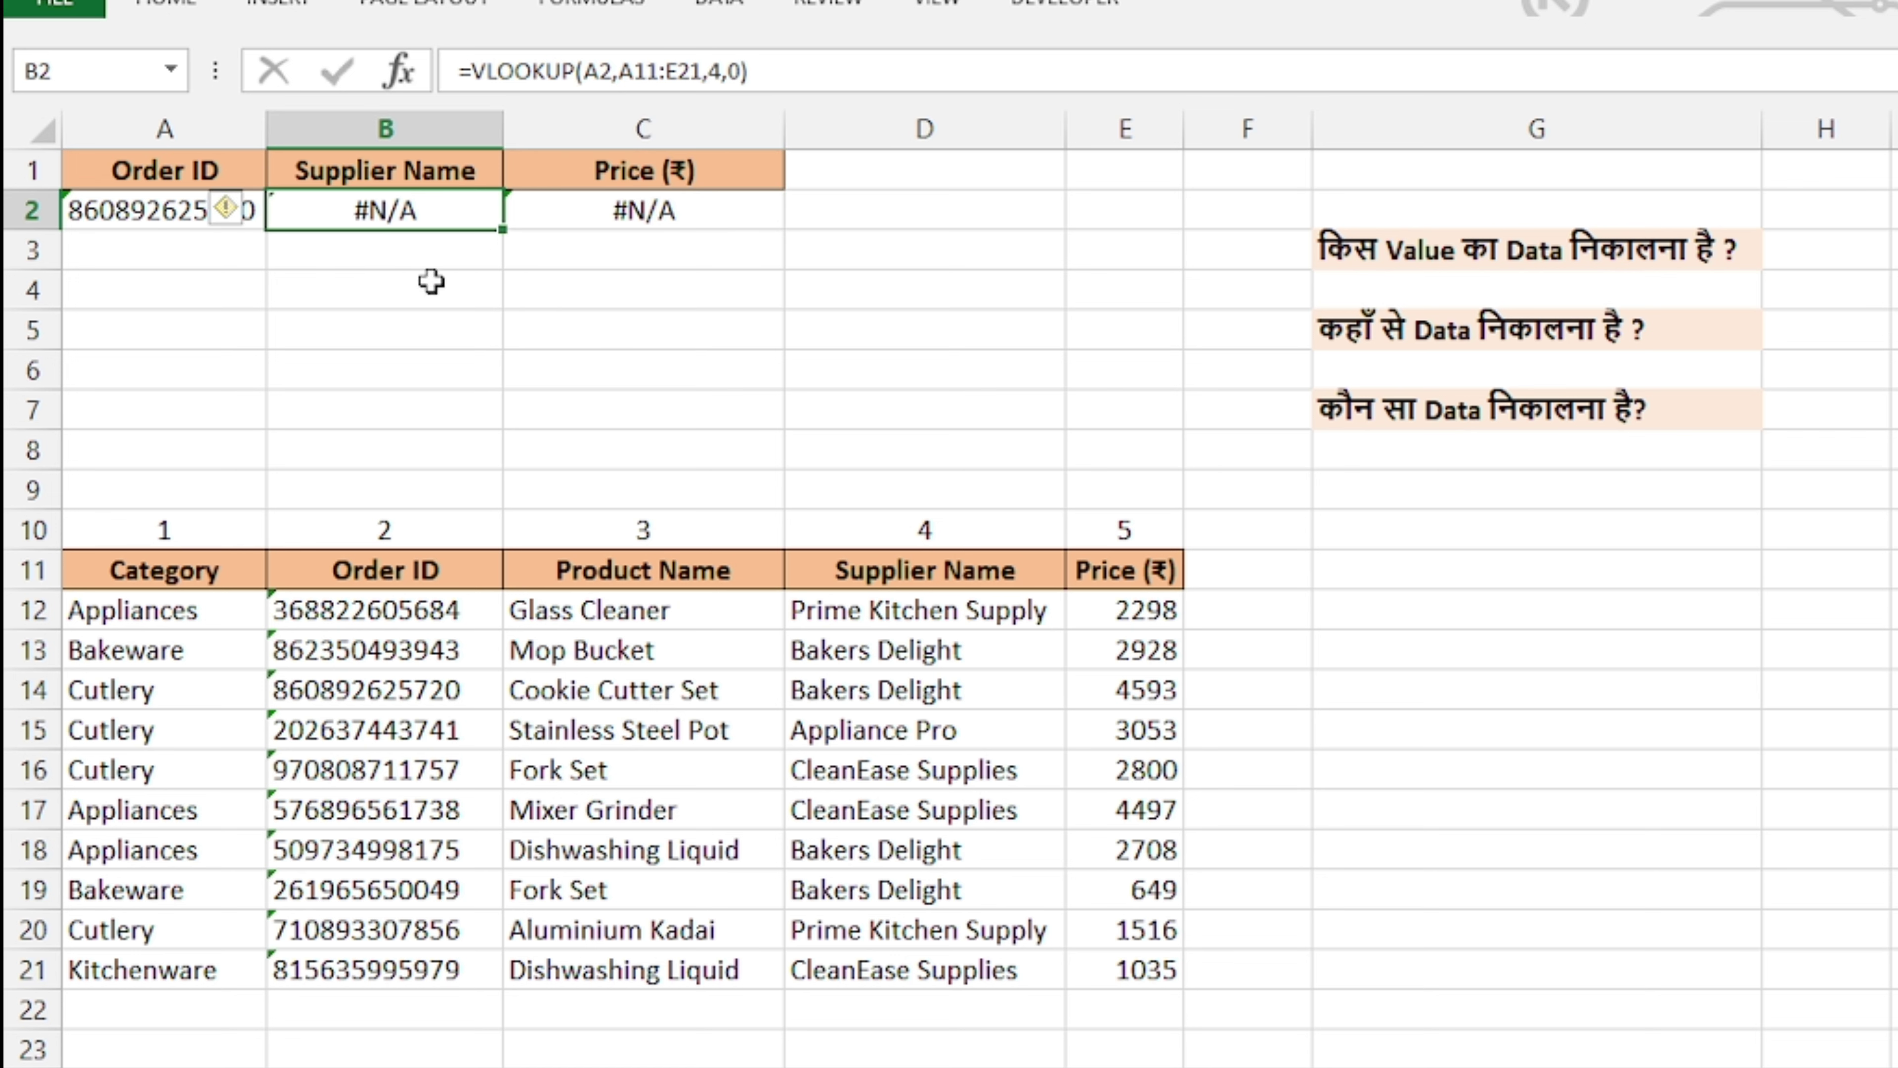
{"action": "left_click", "coordinate": [233, 296]}
{"action": "left_click", "coordinate": [120, 203]}
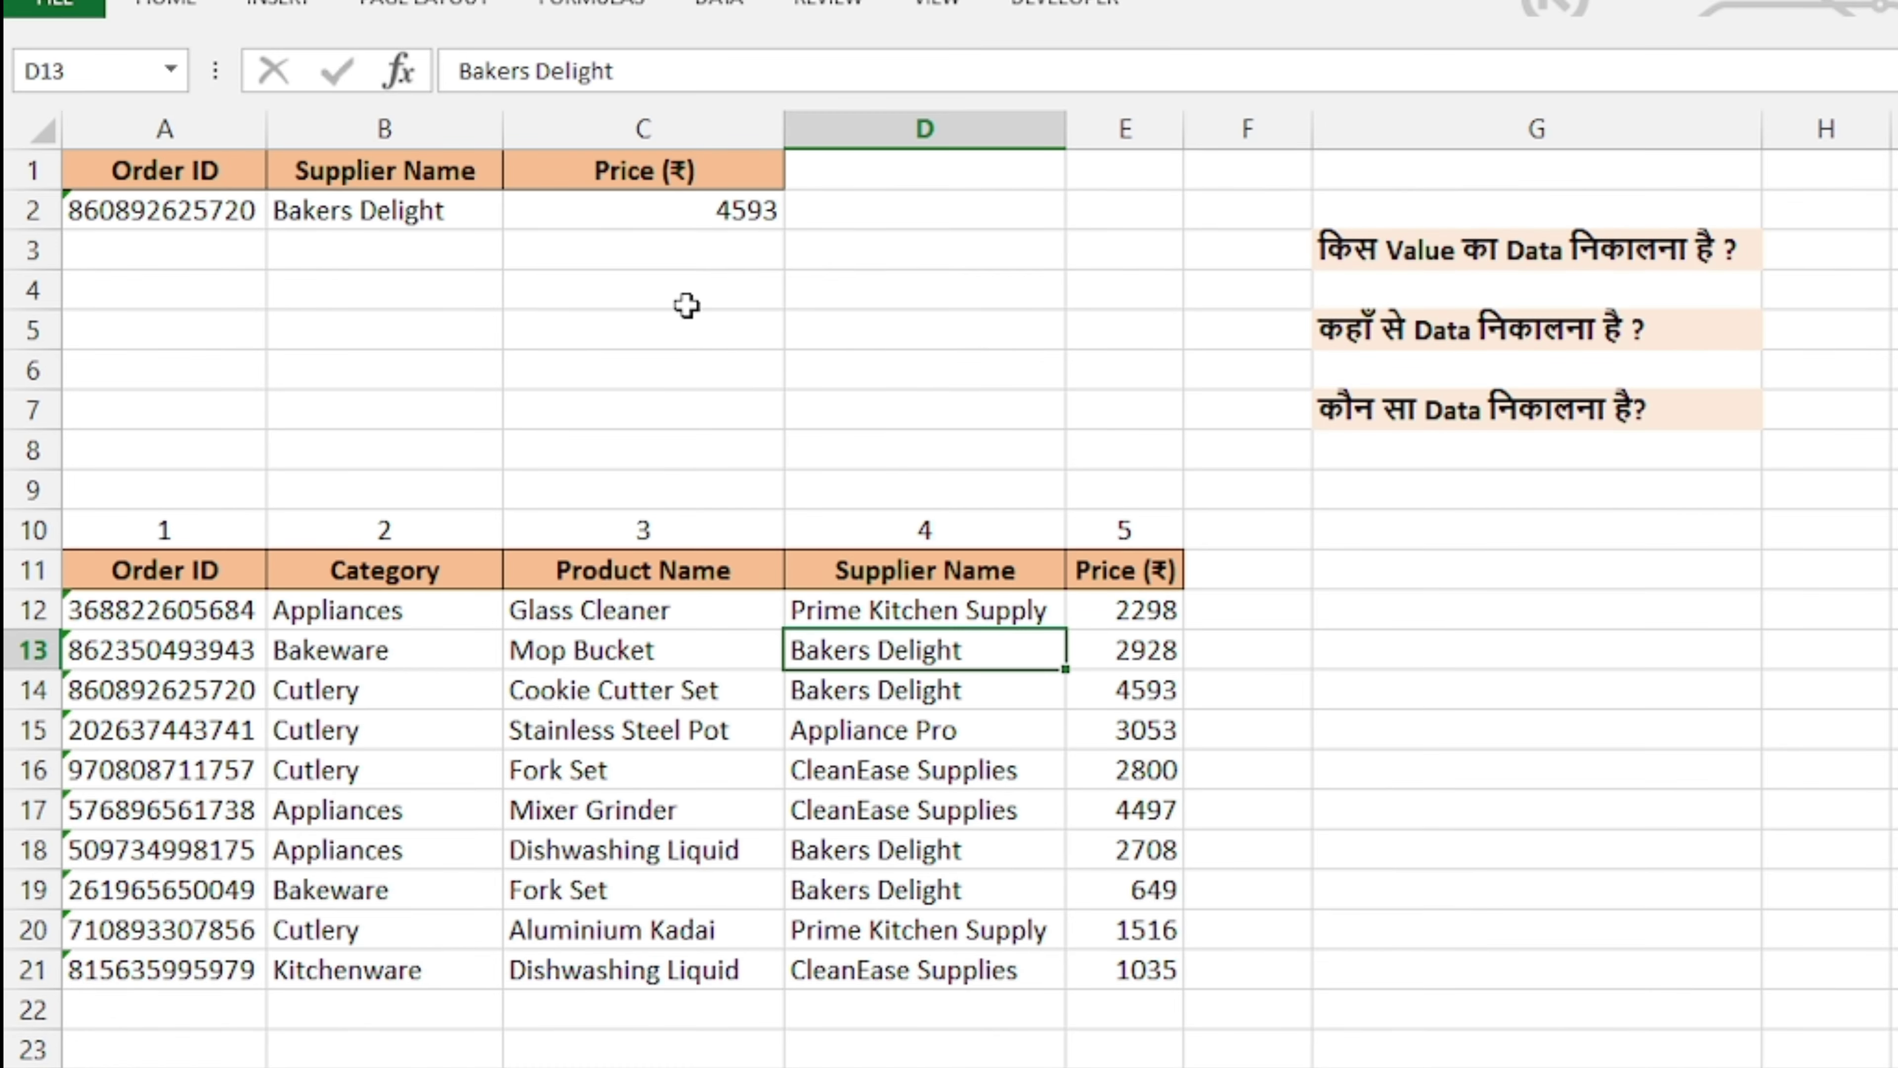
Step: Review the lookup value in A2 and the supplier and price lookups in B2:C2 with Order ID as the table's first column
{"action": "left_click", "coordinate": [131, 201]}
{"action": "left_click_drag", "start_coordinate": [365, 201], "coordinate": [686, 215]}
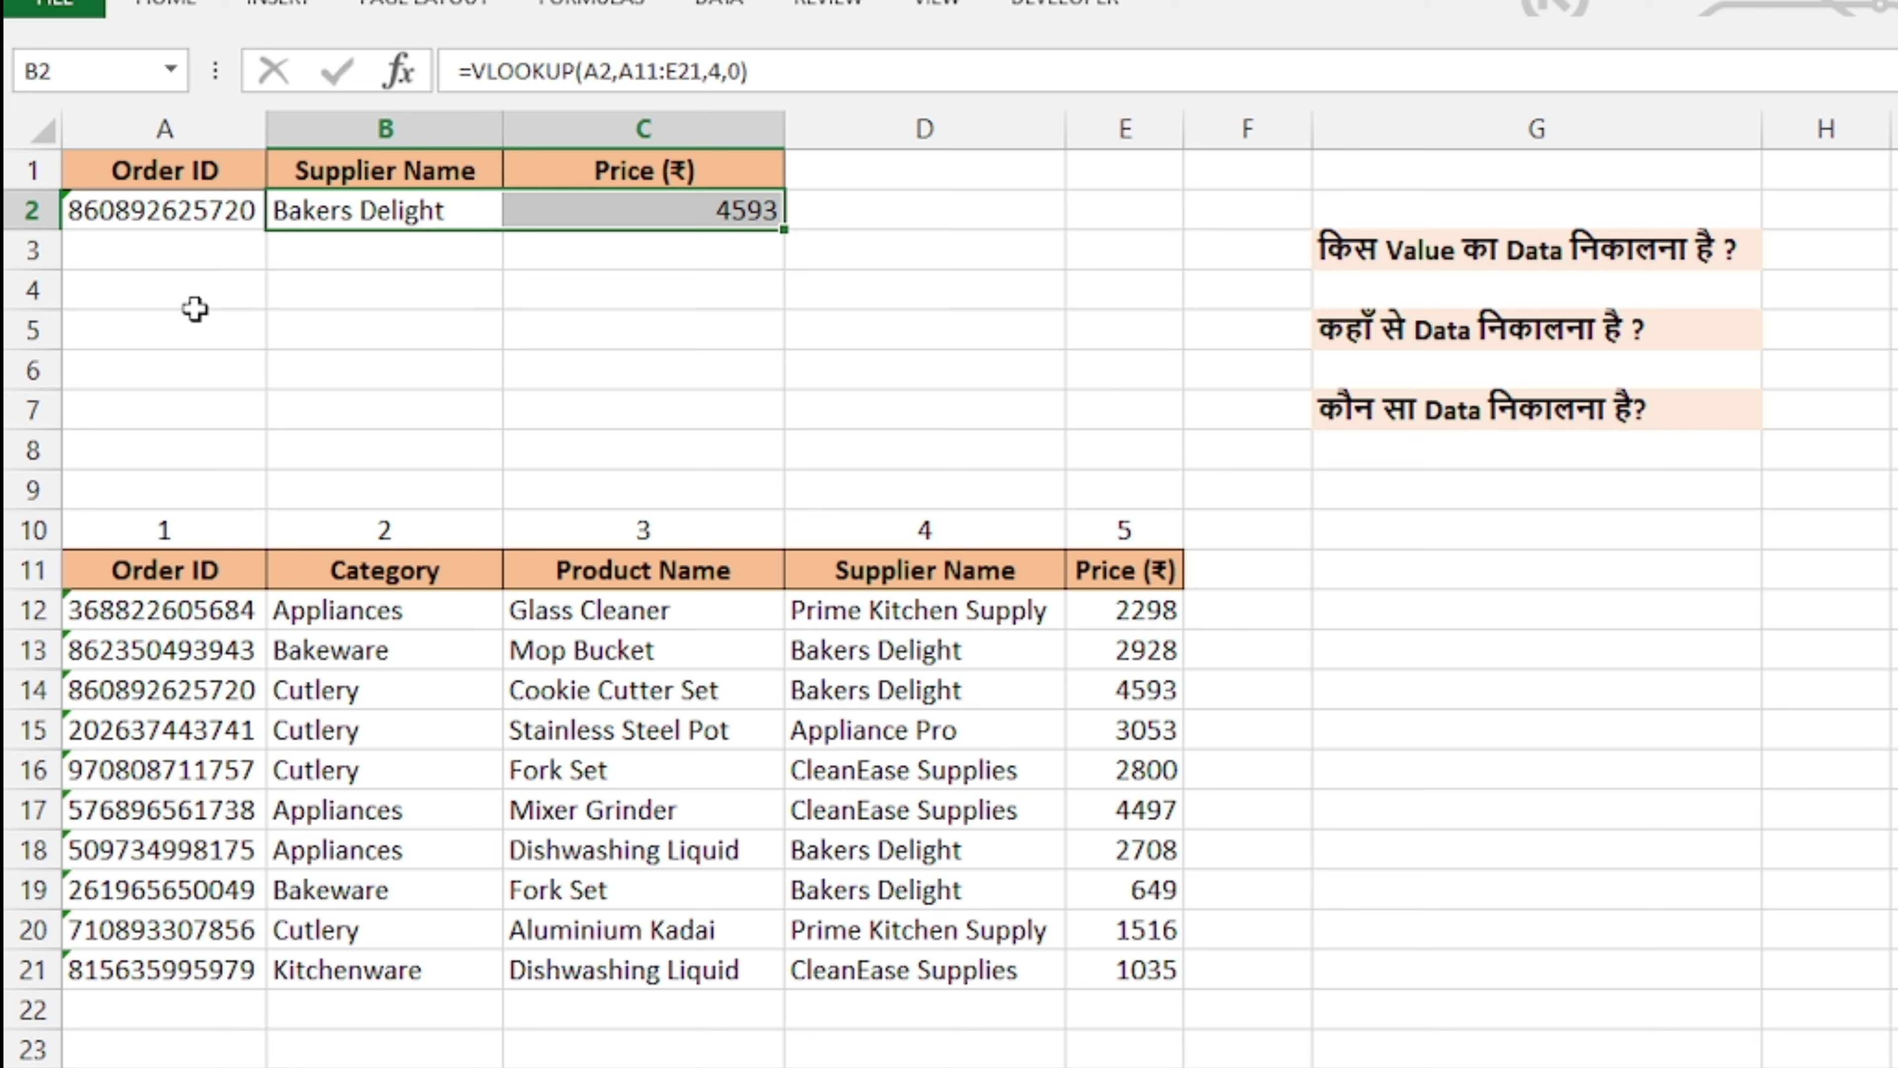
{"action": "left_click", "coordinate": [146, 196]}
{"action": "left_click", "coordinate": [426, 223]}
{"action": "left_click", "coordinate": [602, 221]}
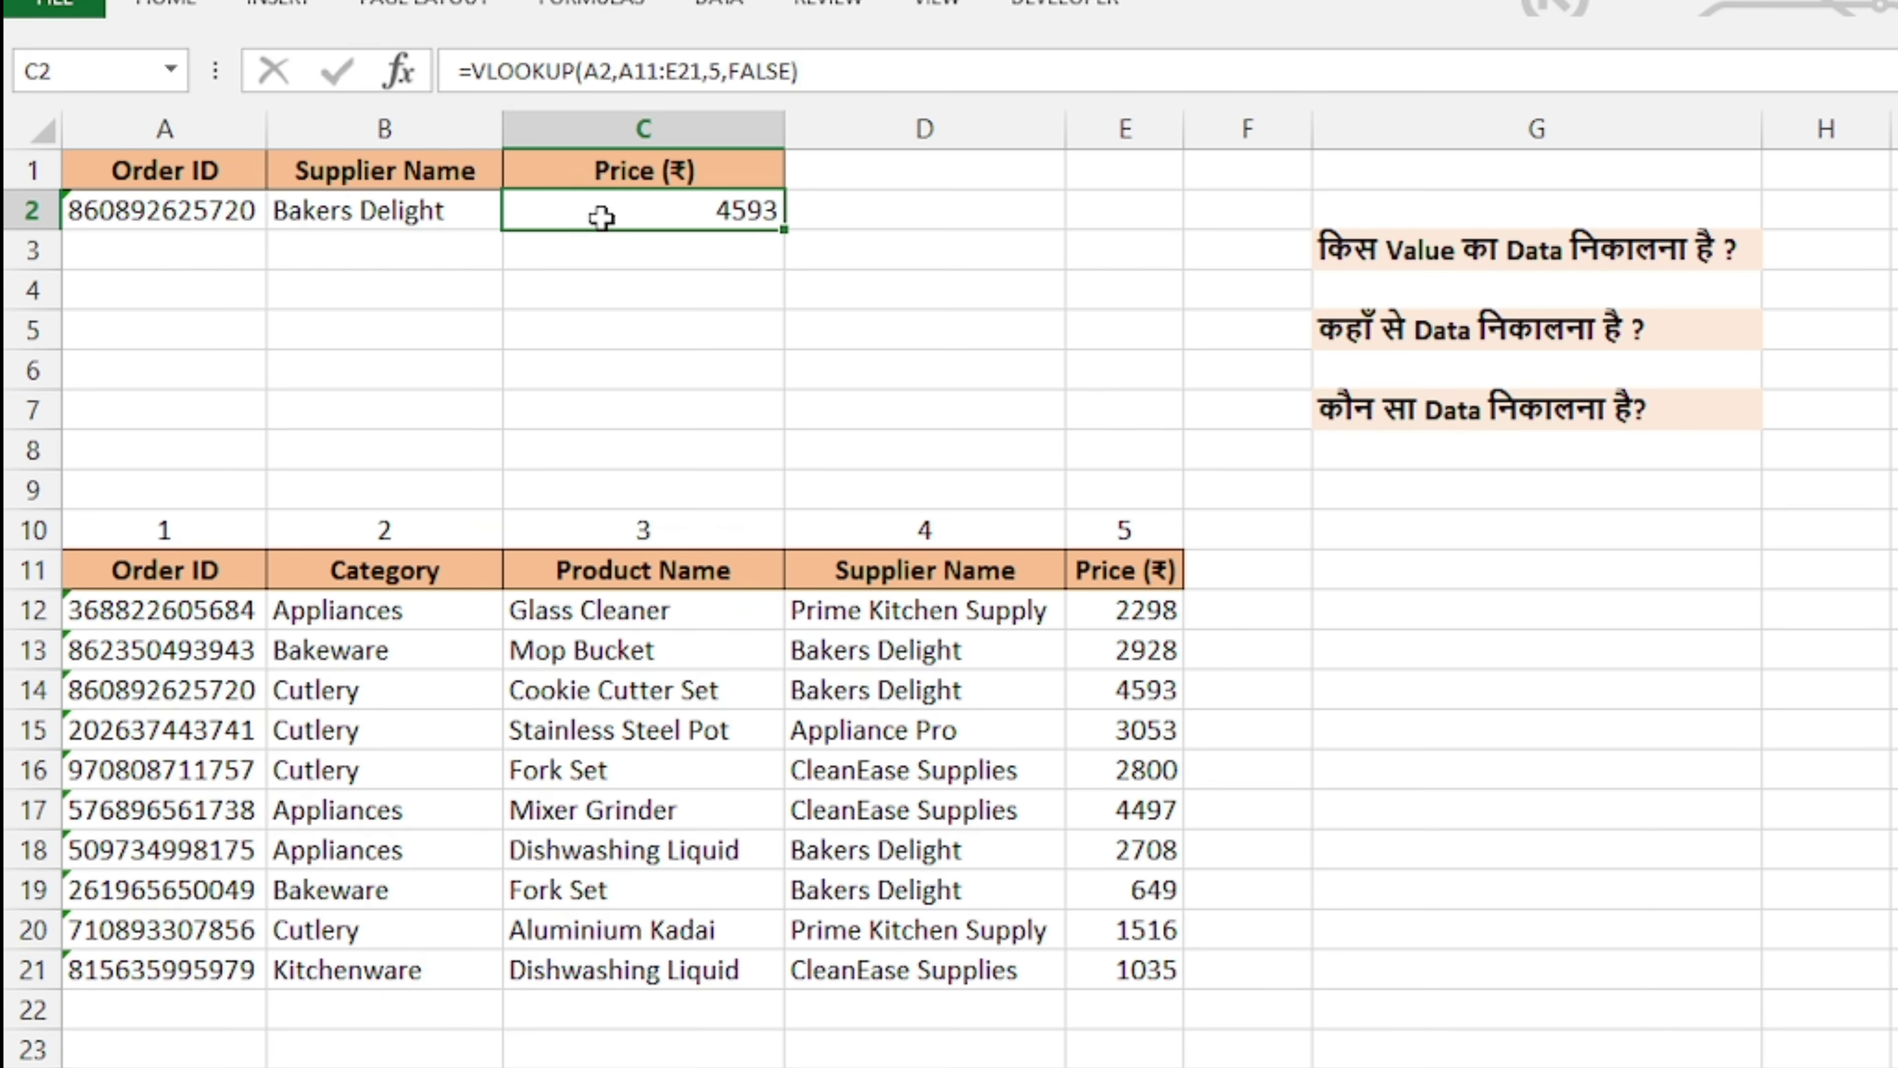
{"action": "left_click", "coordinate": [254, 213]}
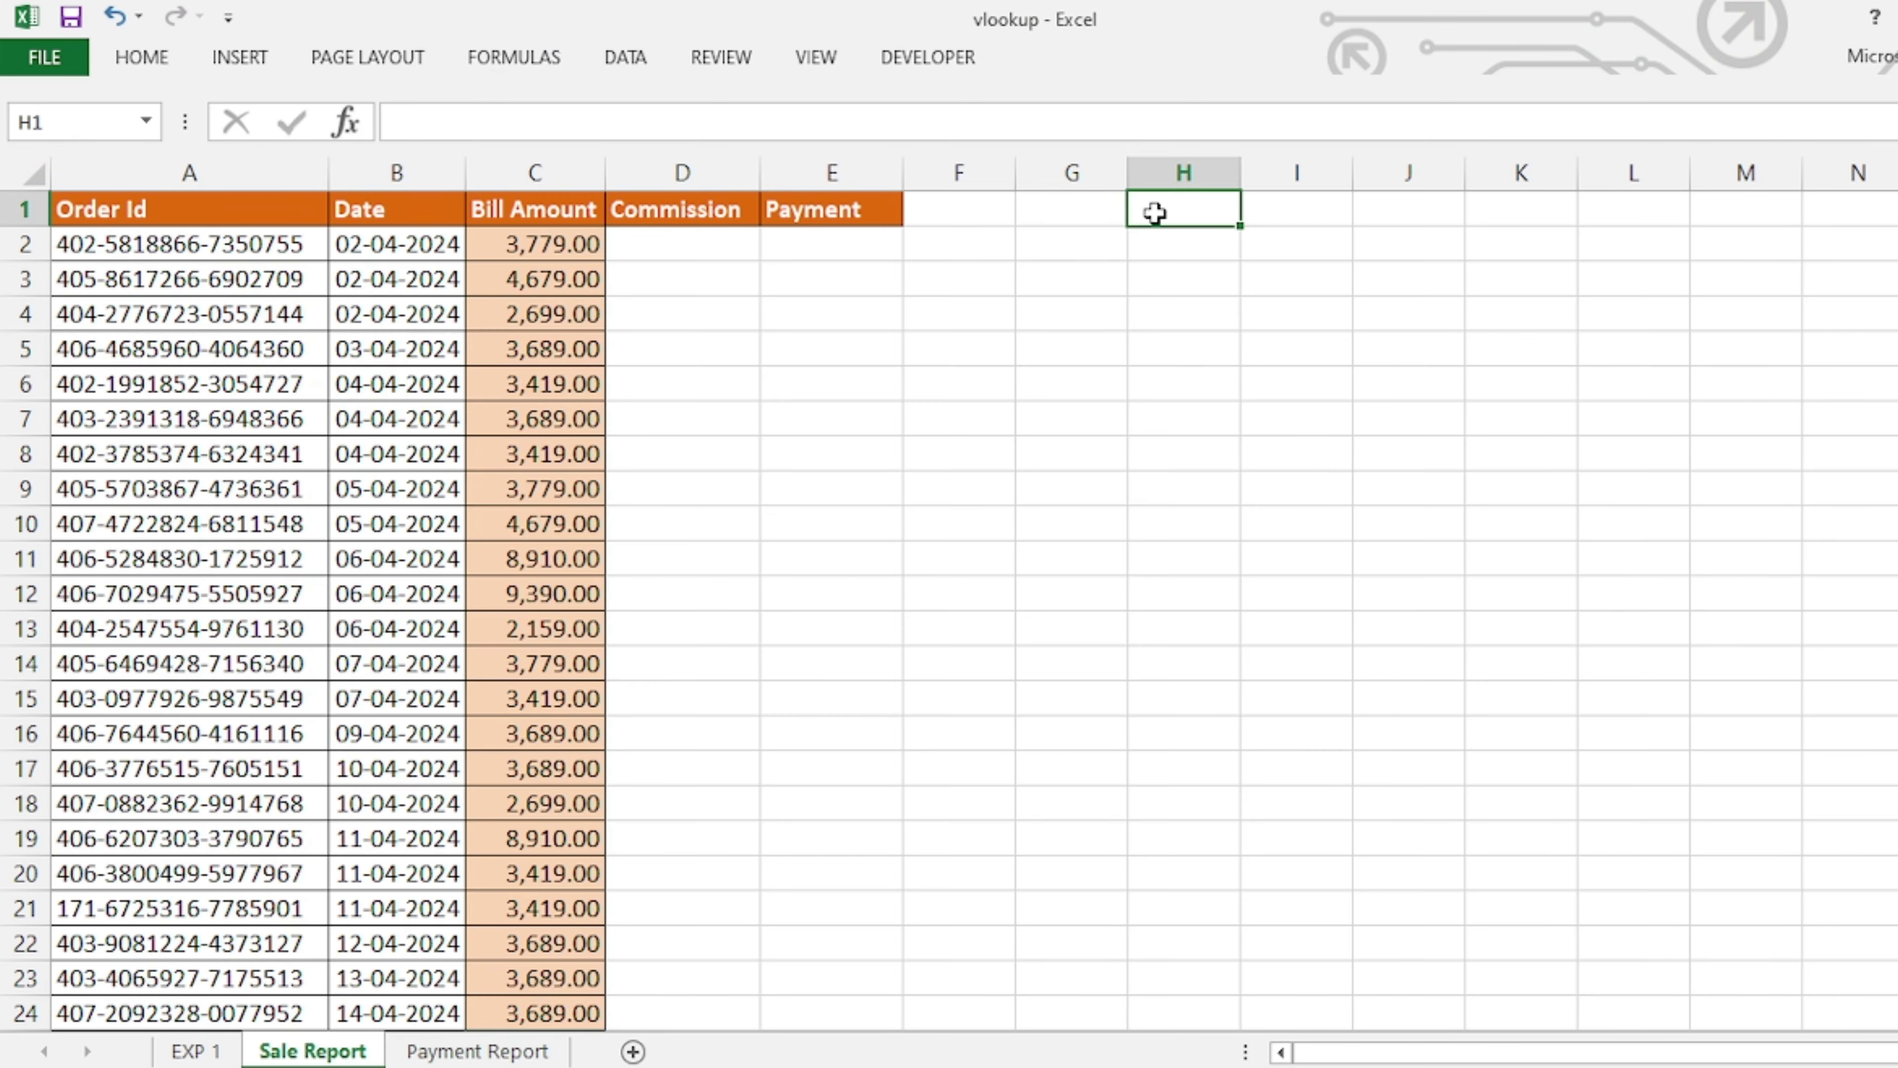
Step: Examine the Sale Report sheet's Order Id column from the header to its last row, and the first dates in B2:B15
{"action": "left_click", "coordinate": [216, 206]}
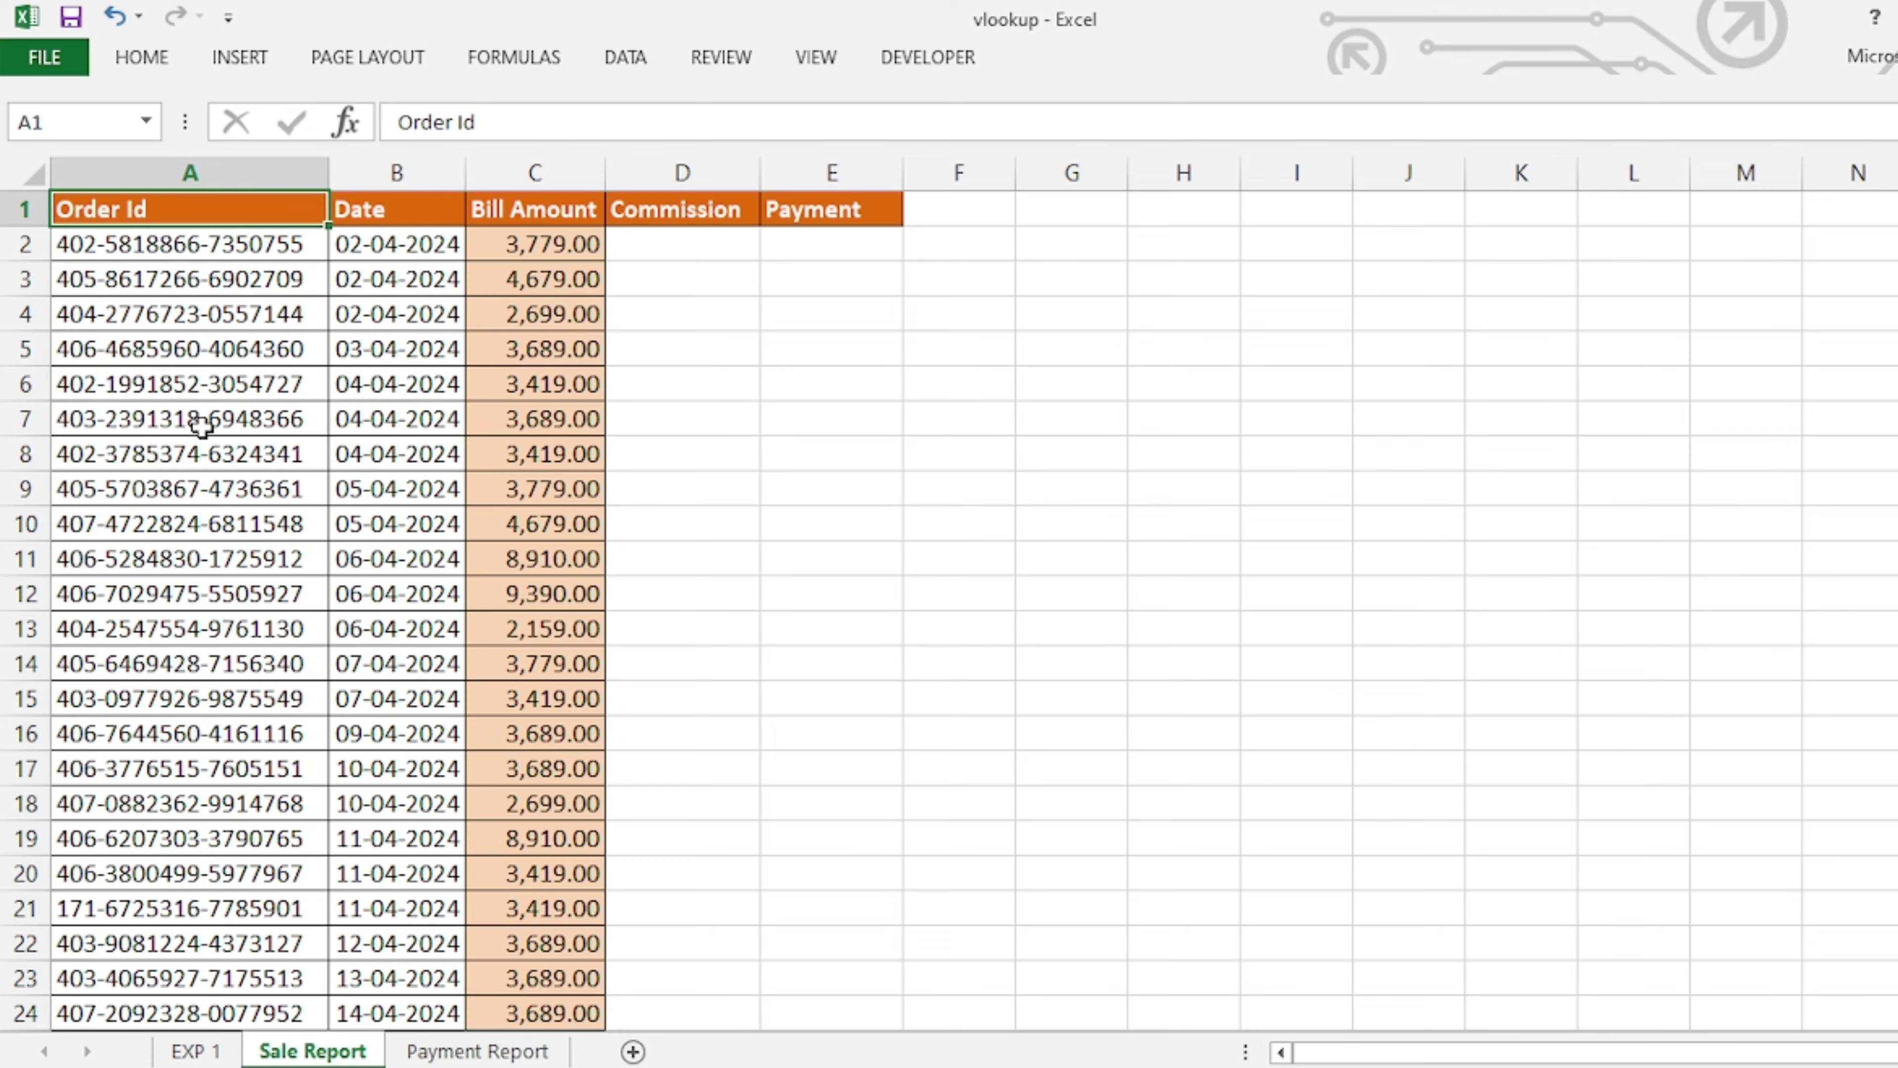
{"action": "key", "text": "ctrl+Down"}
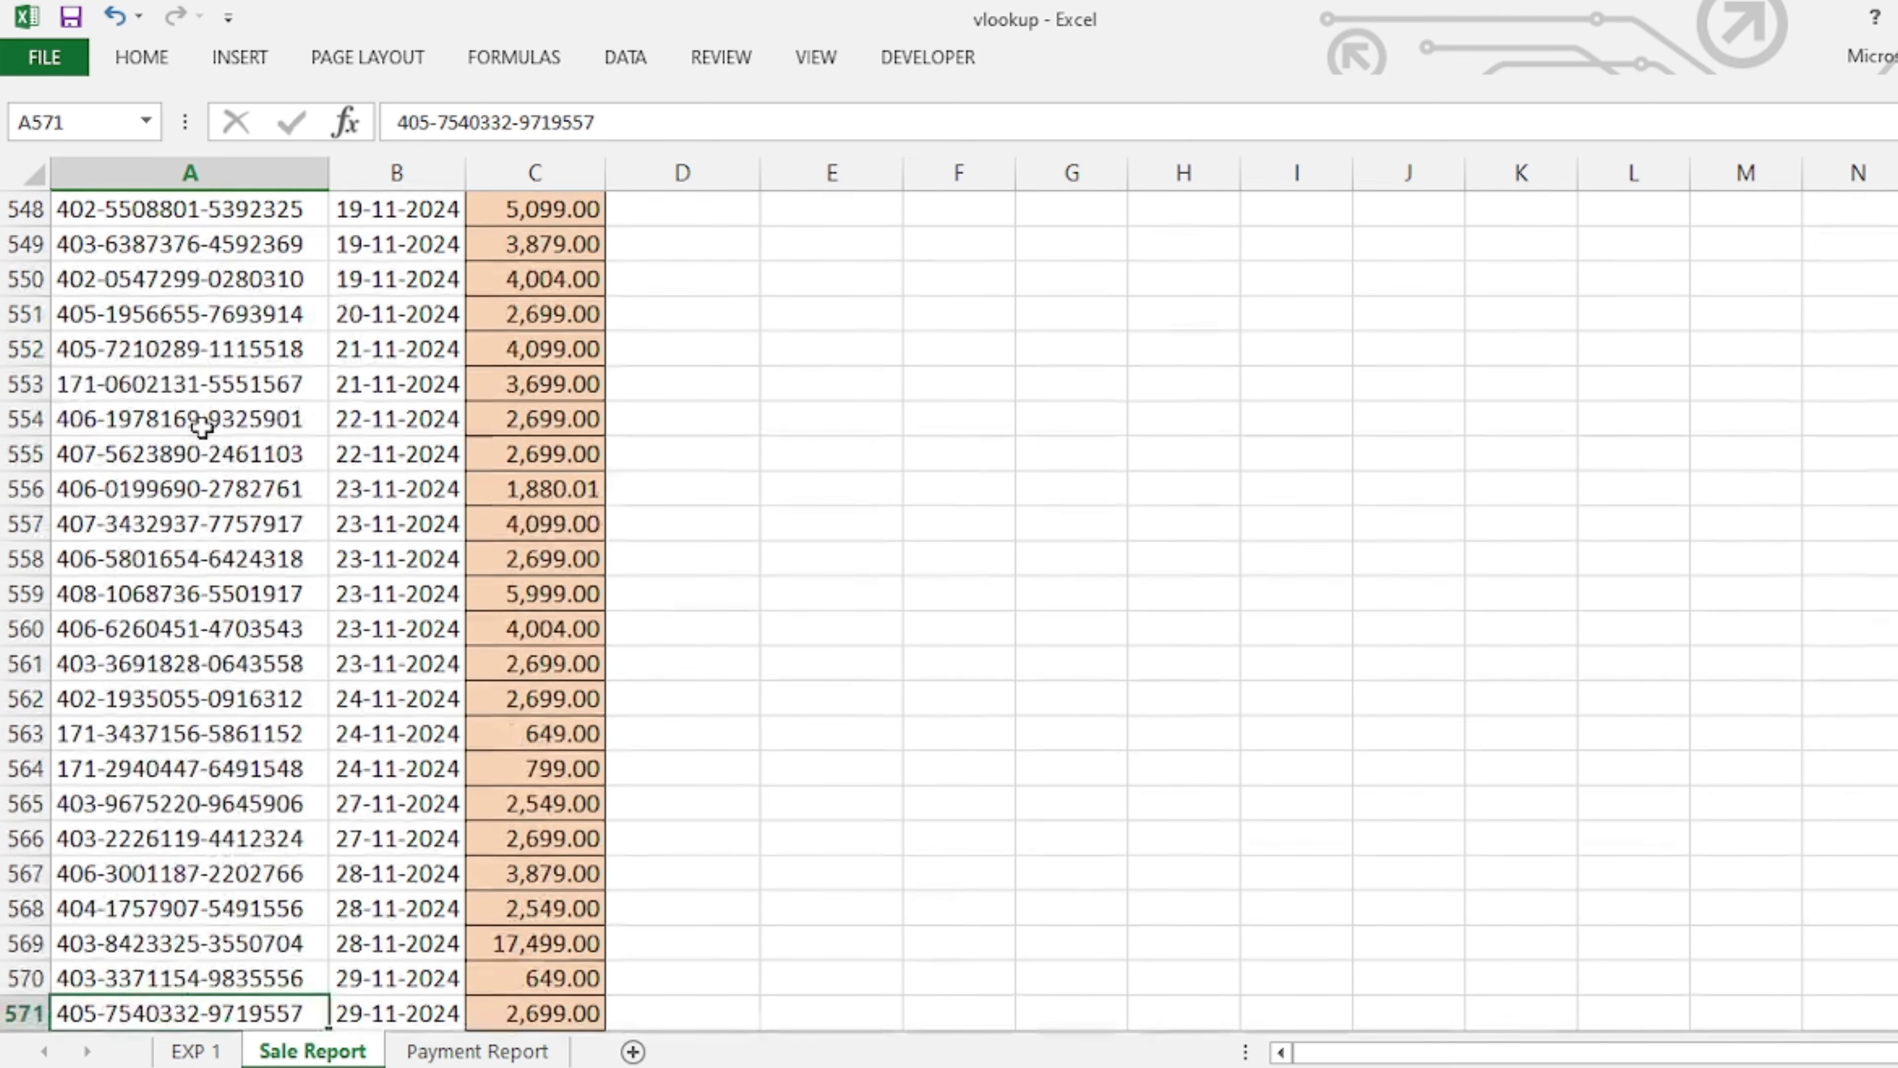
{"action": "key", "text": "Down"}
{"action": "key", "text": "Down"}
{"action": "key", "text": "Down"}
{"action": "key", "text": "Up"}
{"action": "key", "text": "Up"}
{"action": "key", "text": "Up"}
{"action": "key", "text": "Up"}
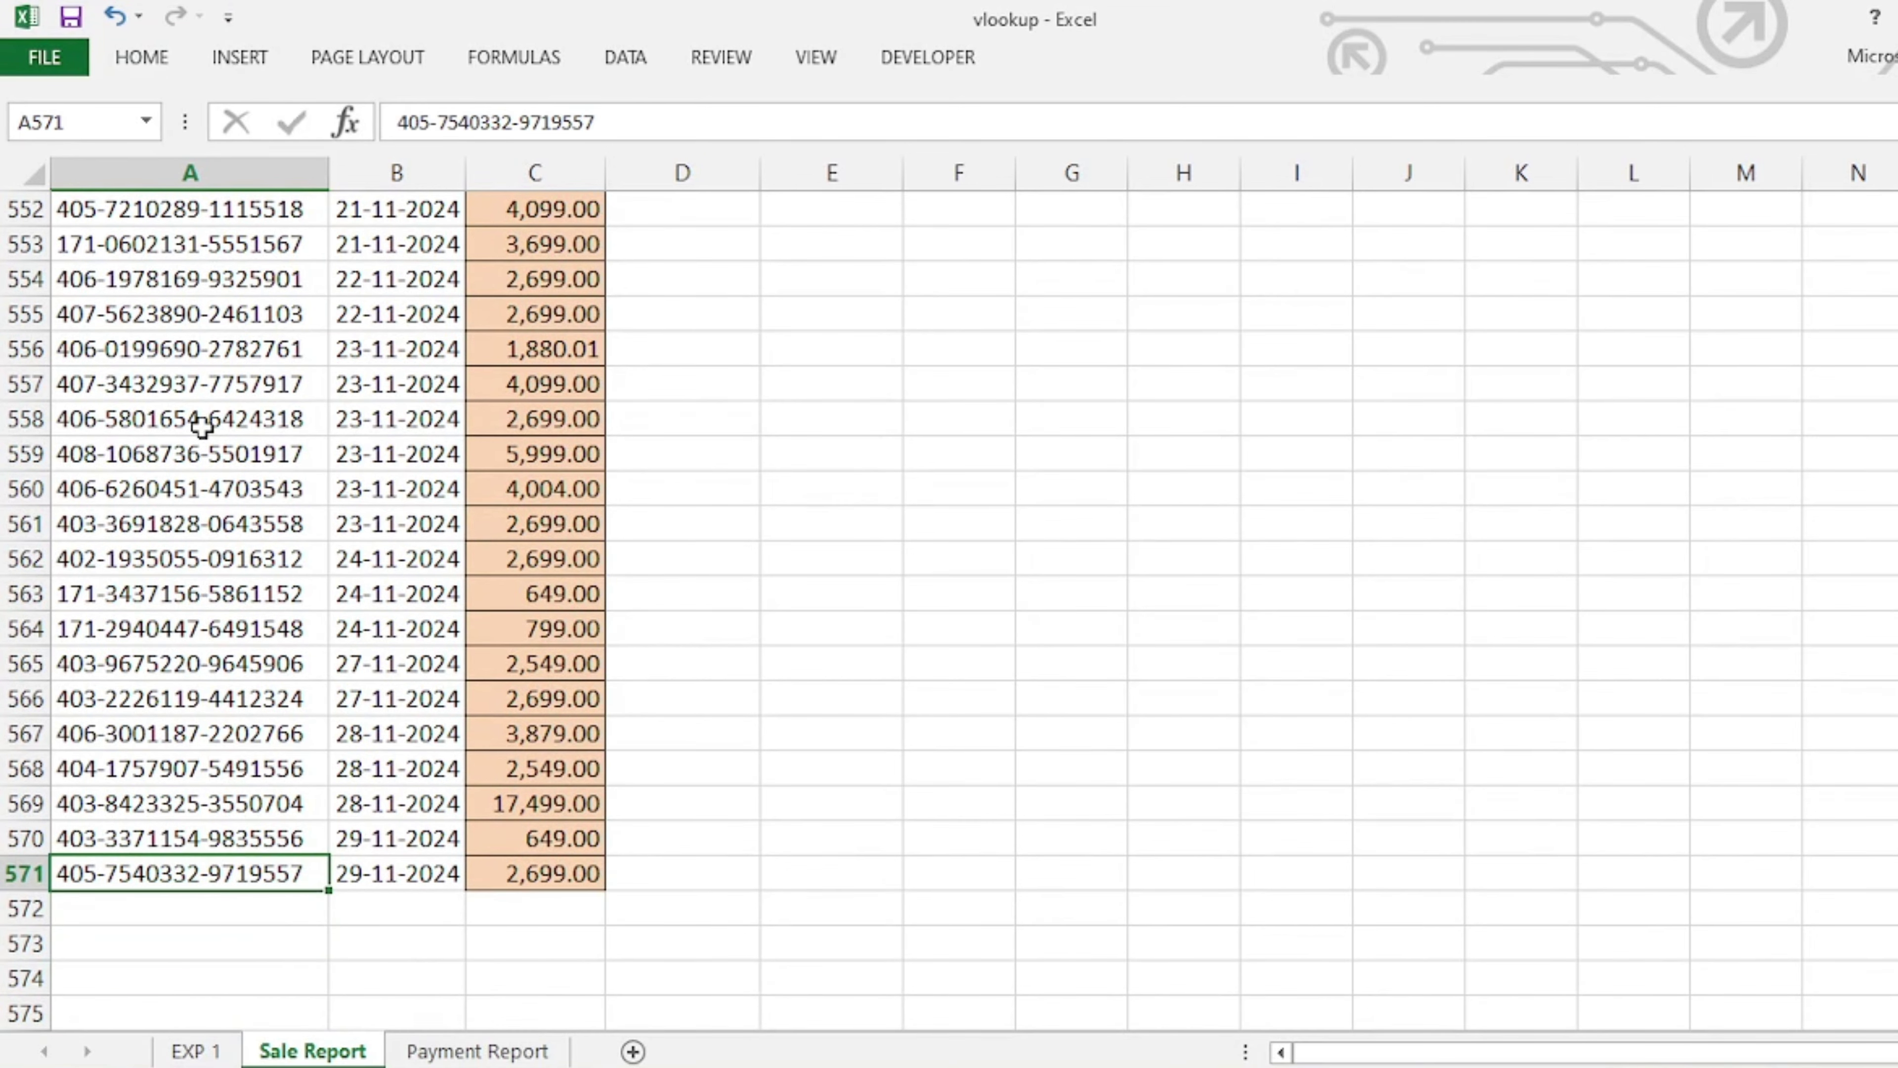
{"action": "key", "text": "Down"}
{"action": "key", "text": "ctrl+Up"}
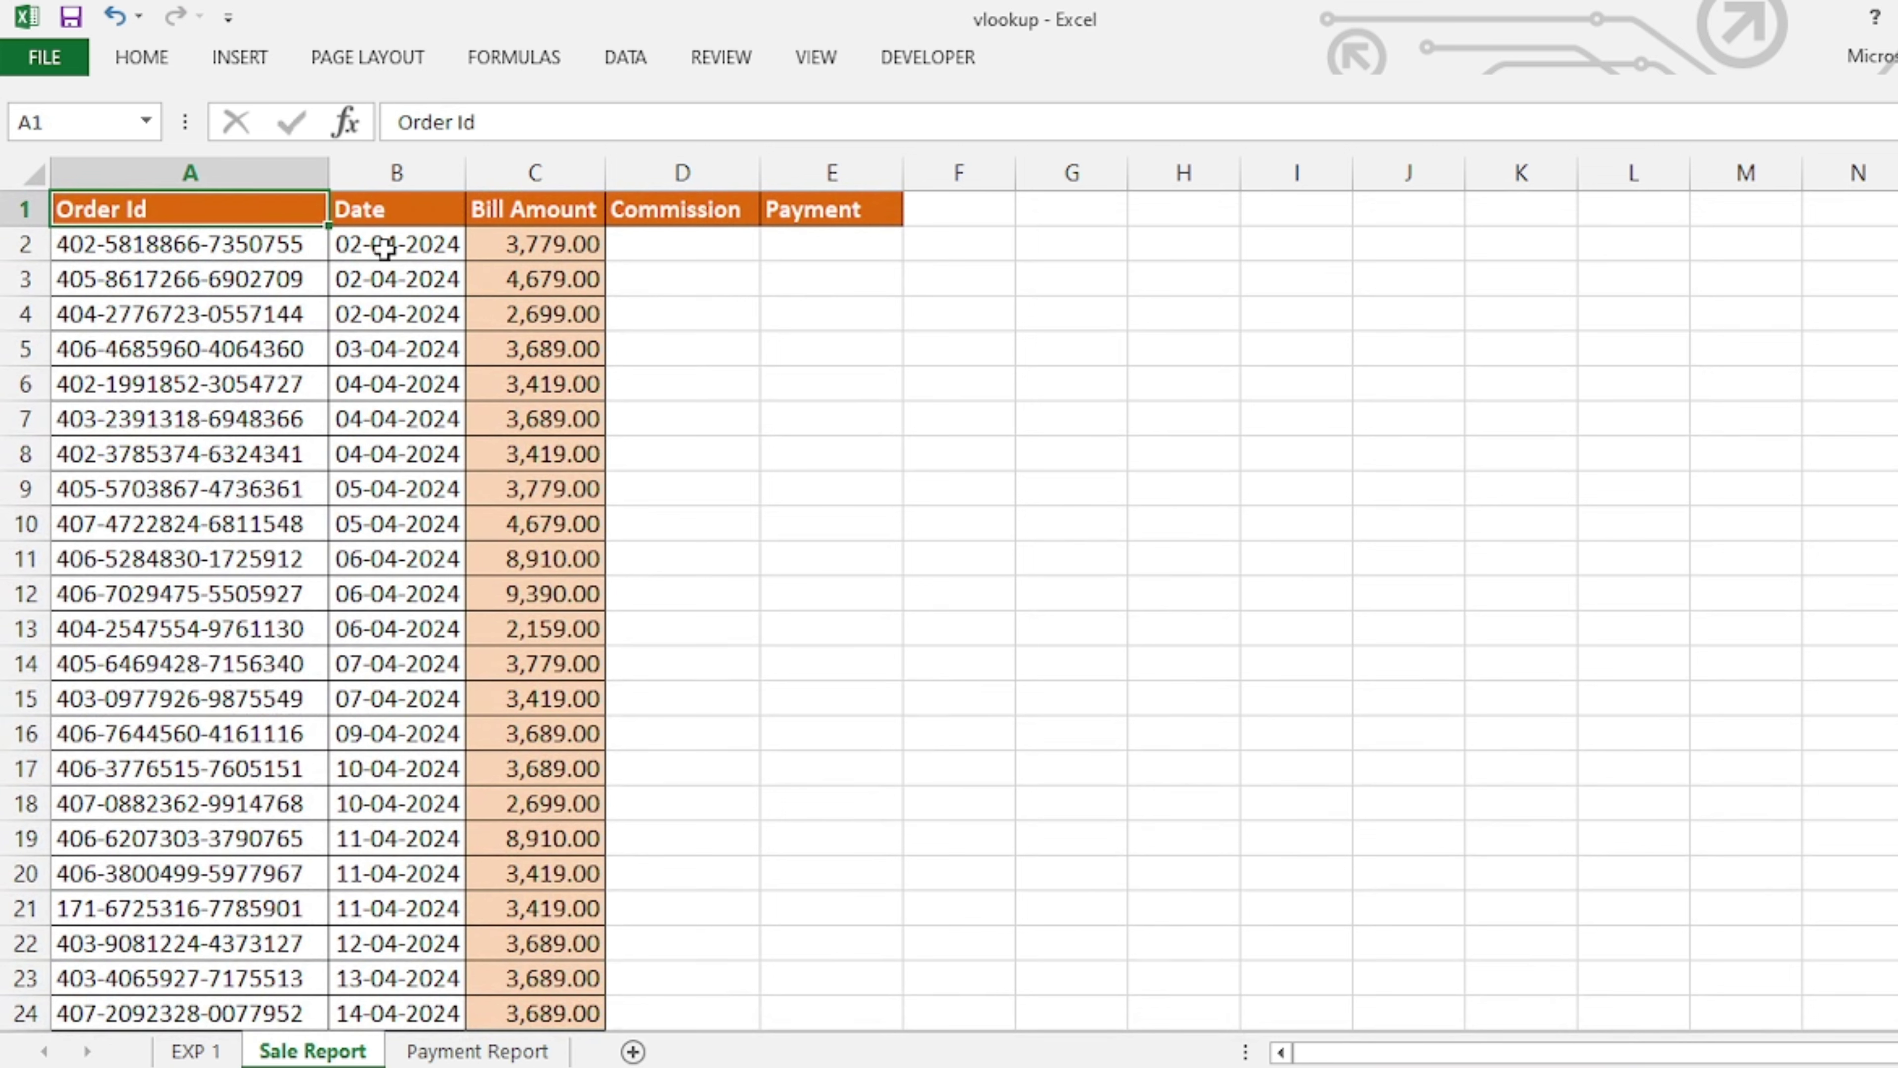
{"action": "left_click_drag", "start_coordinate": [383, 247], "coordinate": [362, 697]}
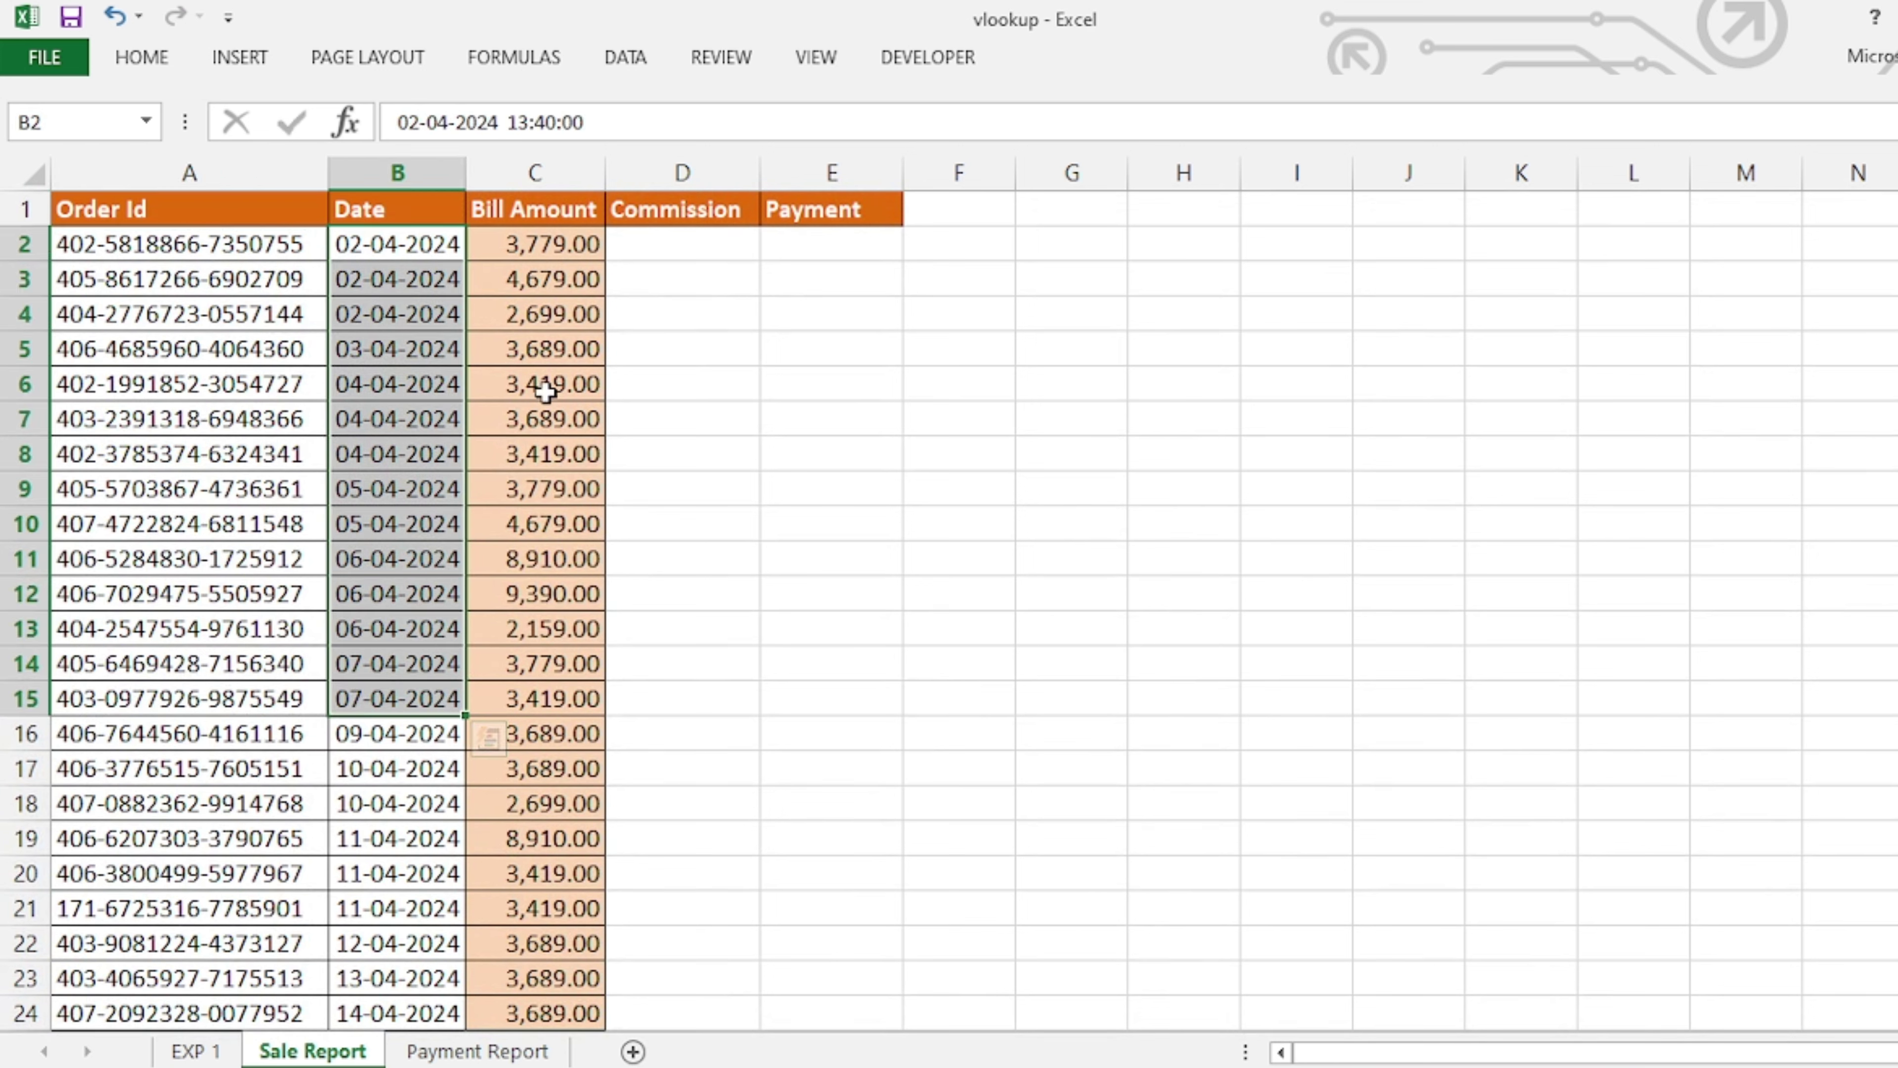
Step: Examine the Sale Report's Bill Amount column and the Payment Report's order id, Bill Value, Commission and Payment columns
{"action": "left_click_drag", "start_coordinate": [543, 238], "coordinate": [543, 668]}
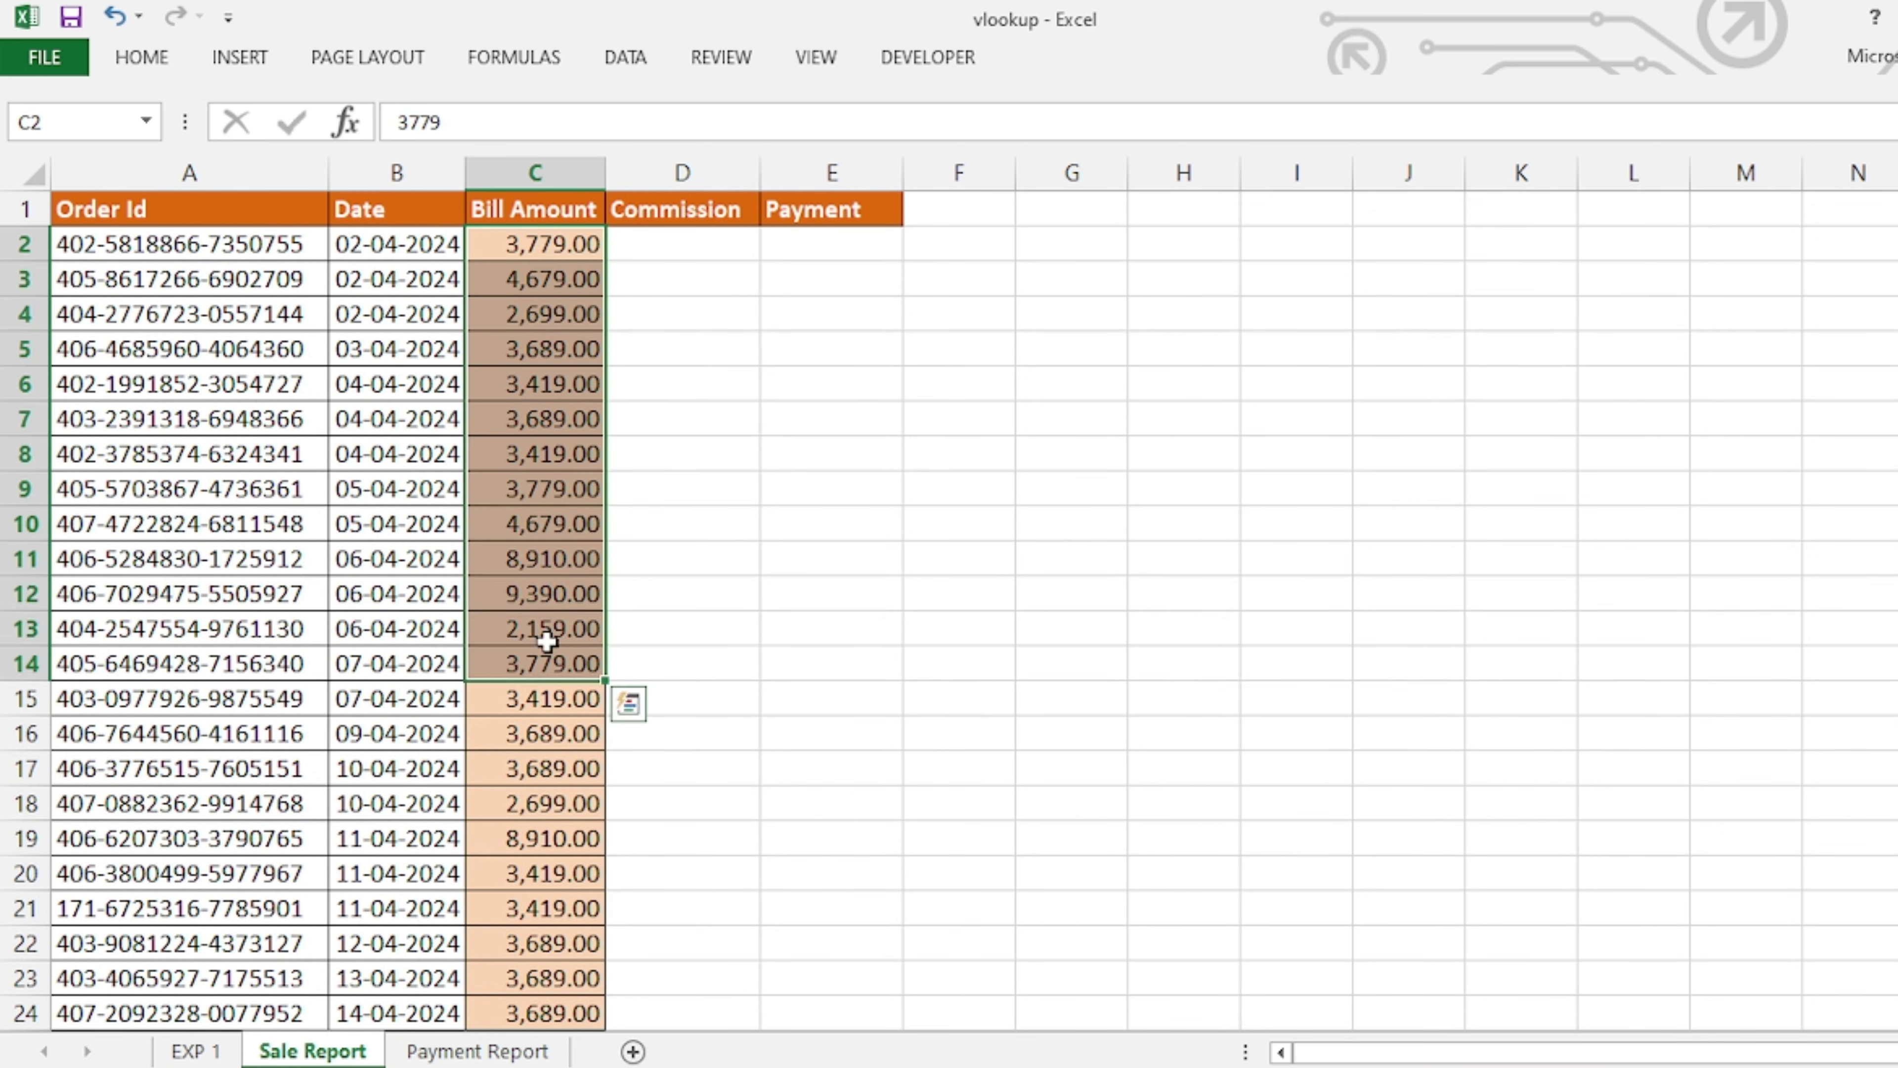
{"action": "left_click", "coordinate": [545, 487]}
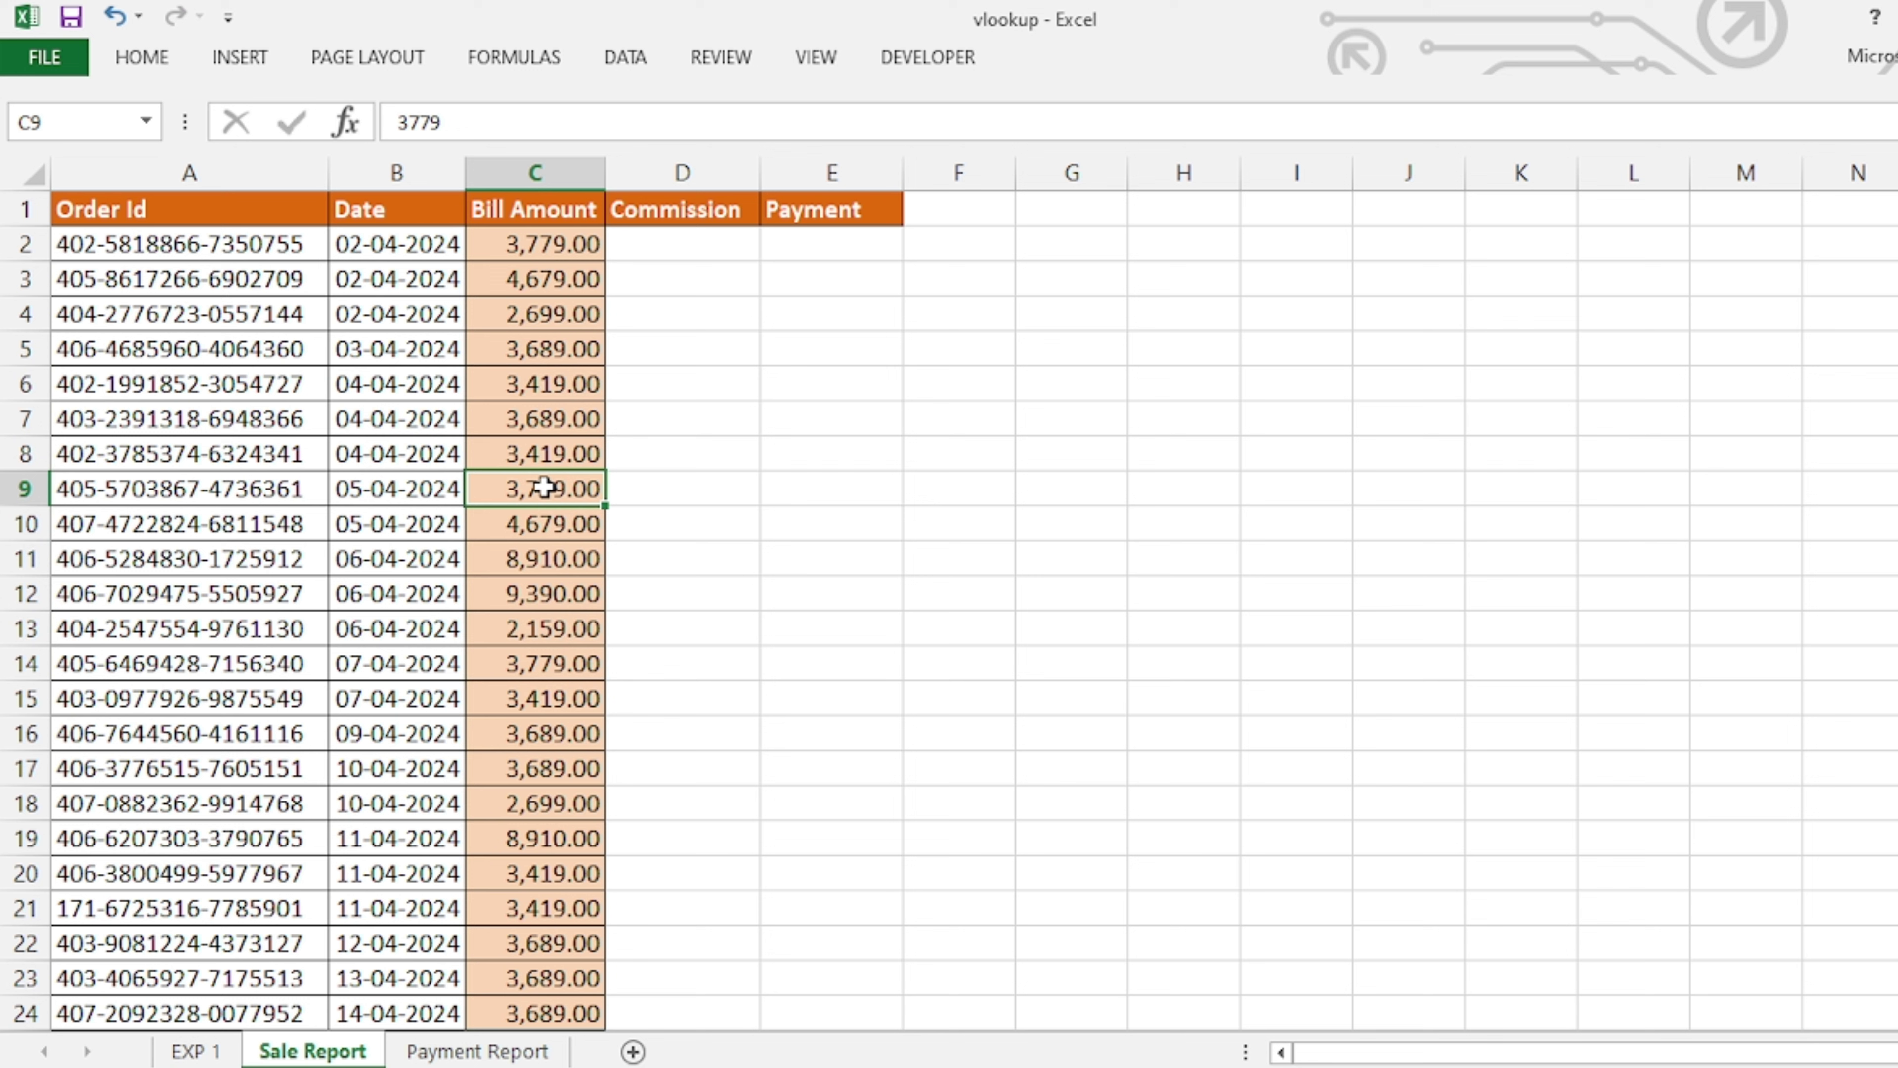
{"action": "left_click", "coordinate": [459, 1054]}
{"action": "left_click", "coordinate": [532, 407]}
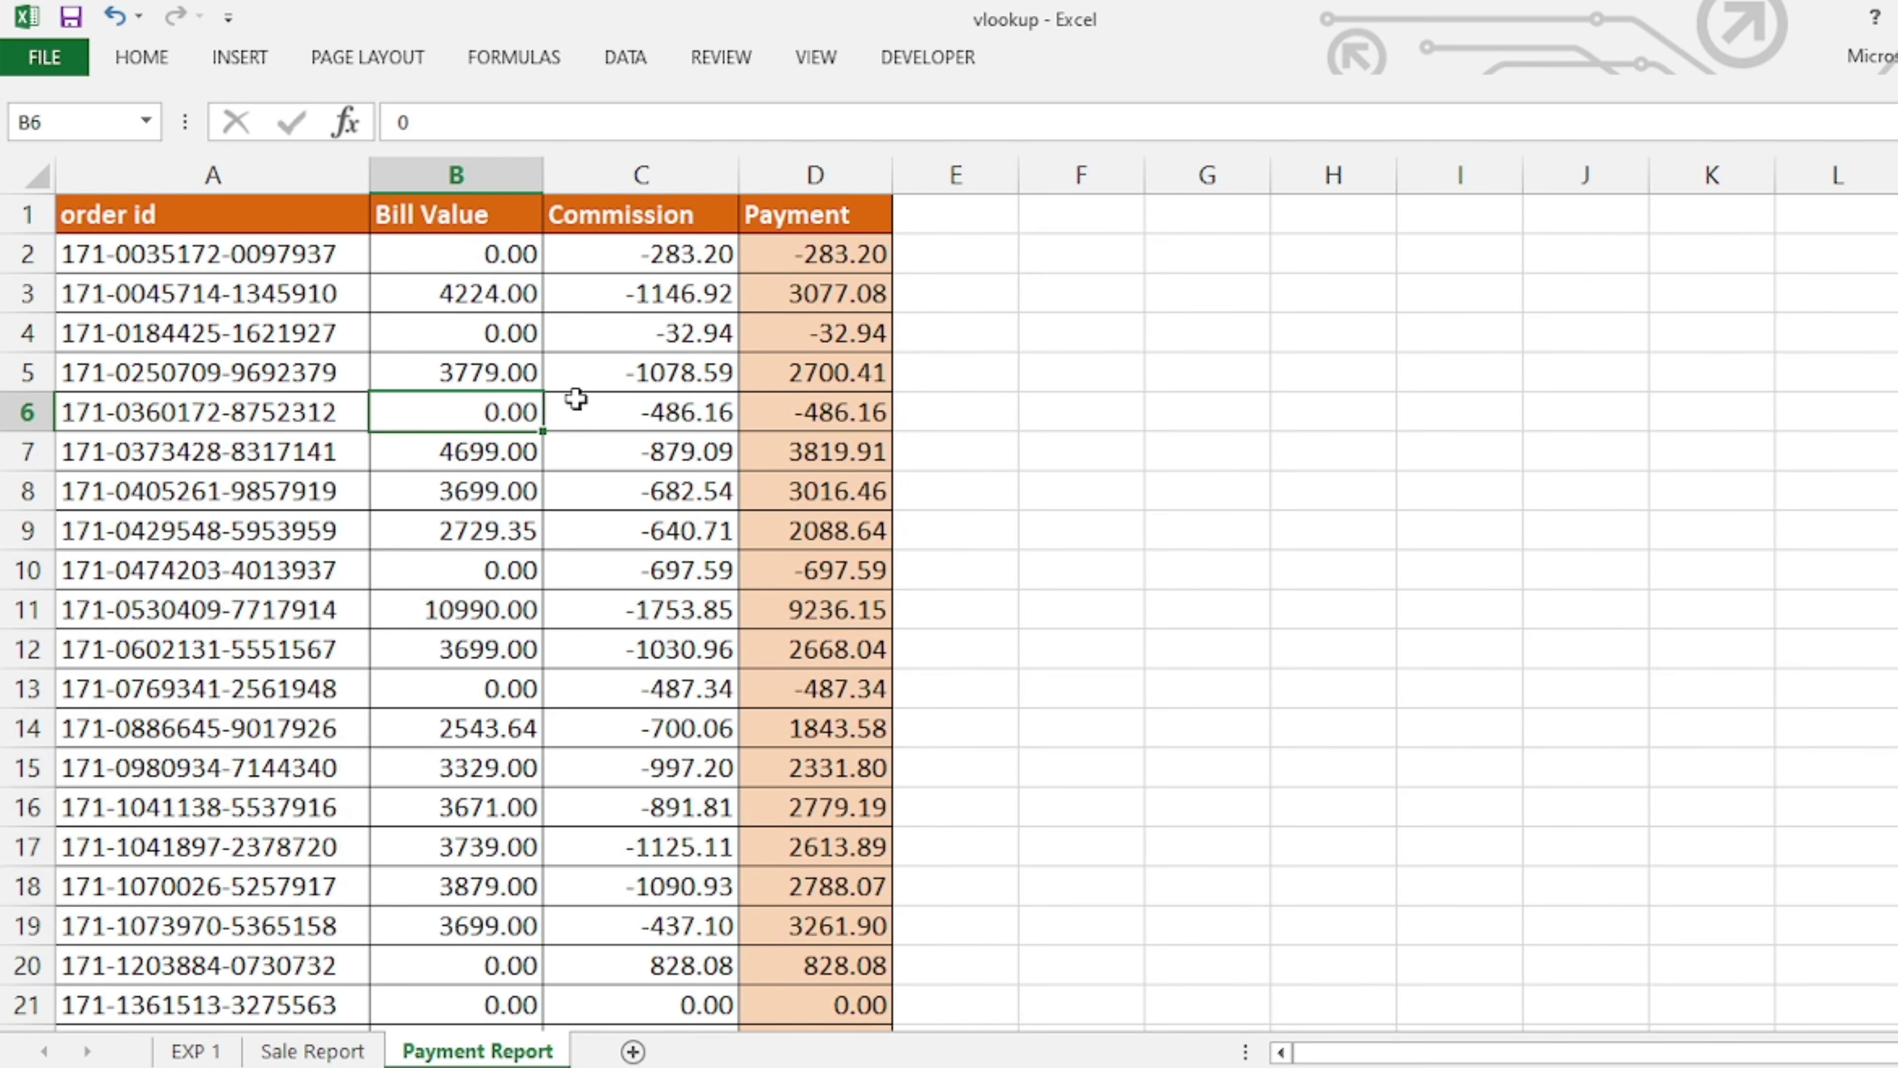
{"action": "left_click_drag", "start_coordinate": [244, 251], "coordinate": [254, 806]}
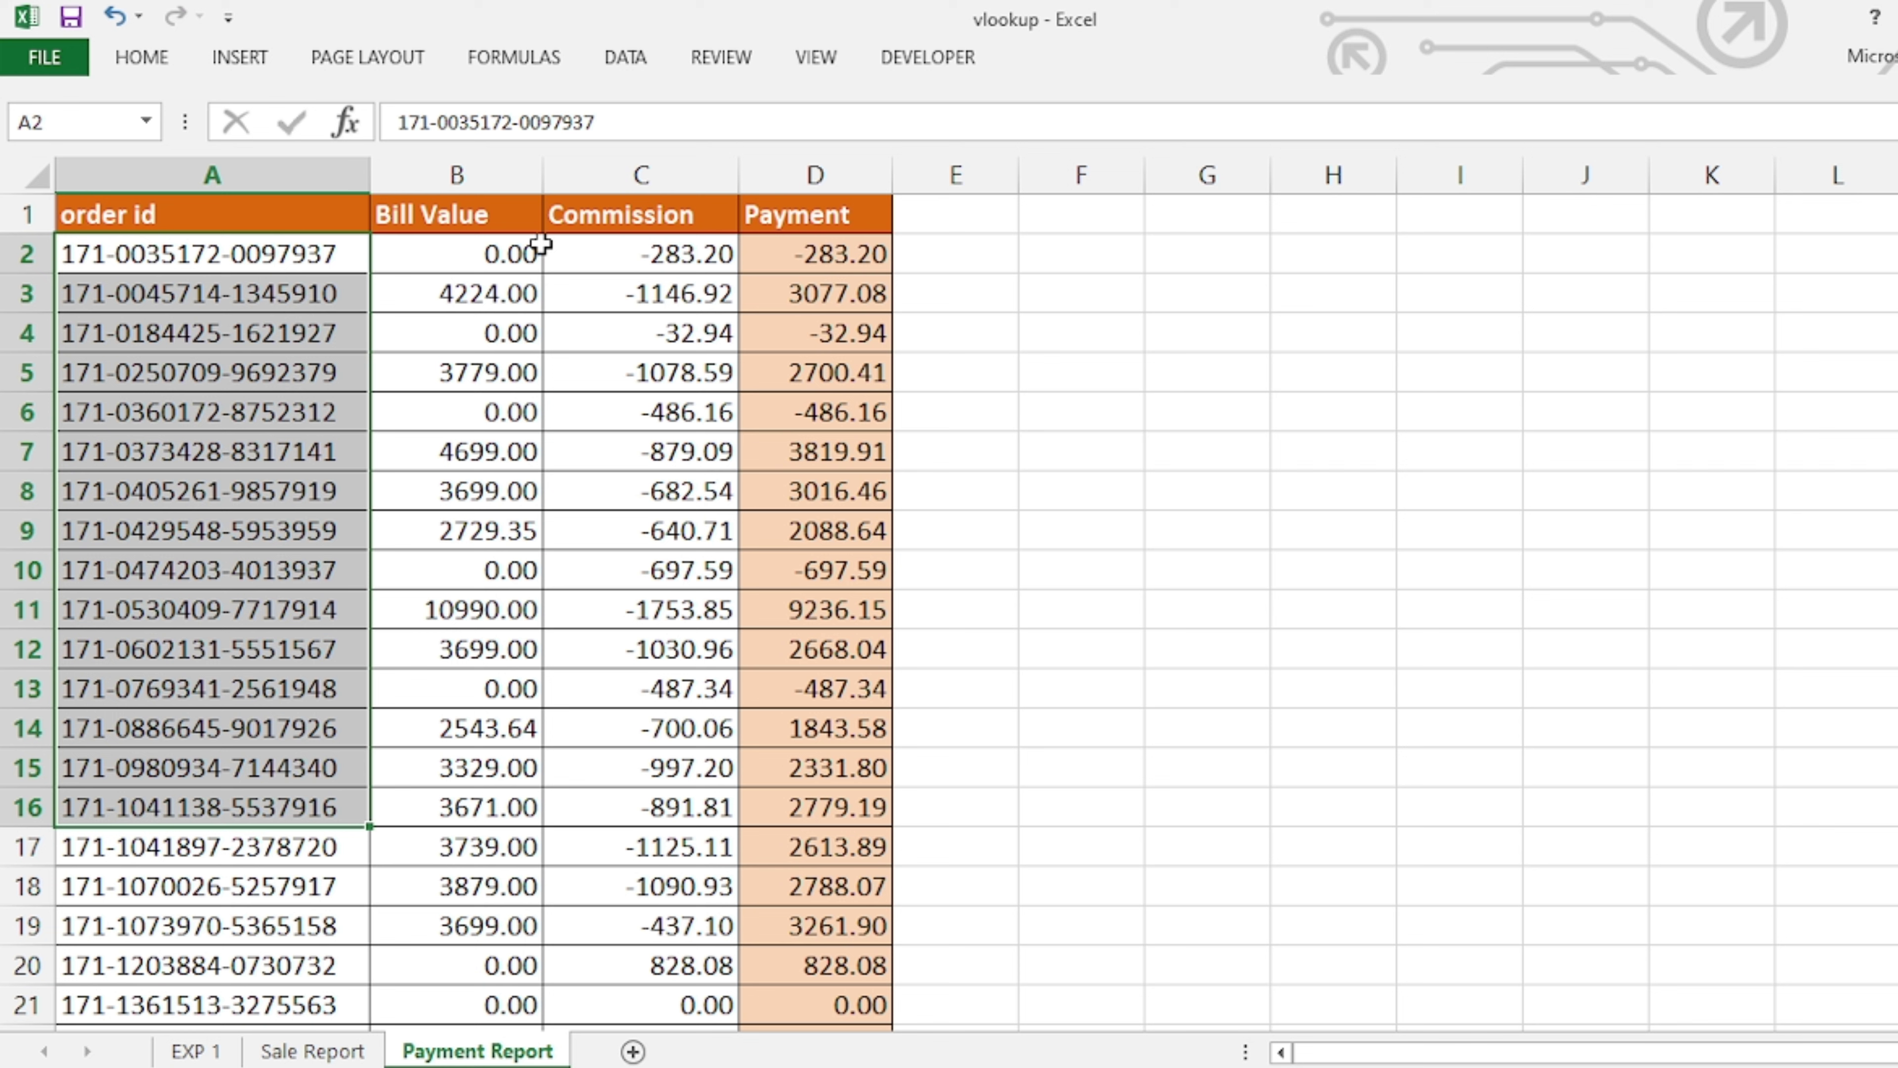
{"action": "left_click_drag", "start_coordinate": [453, 253], "coordinate": [485, 723]}
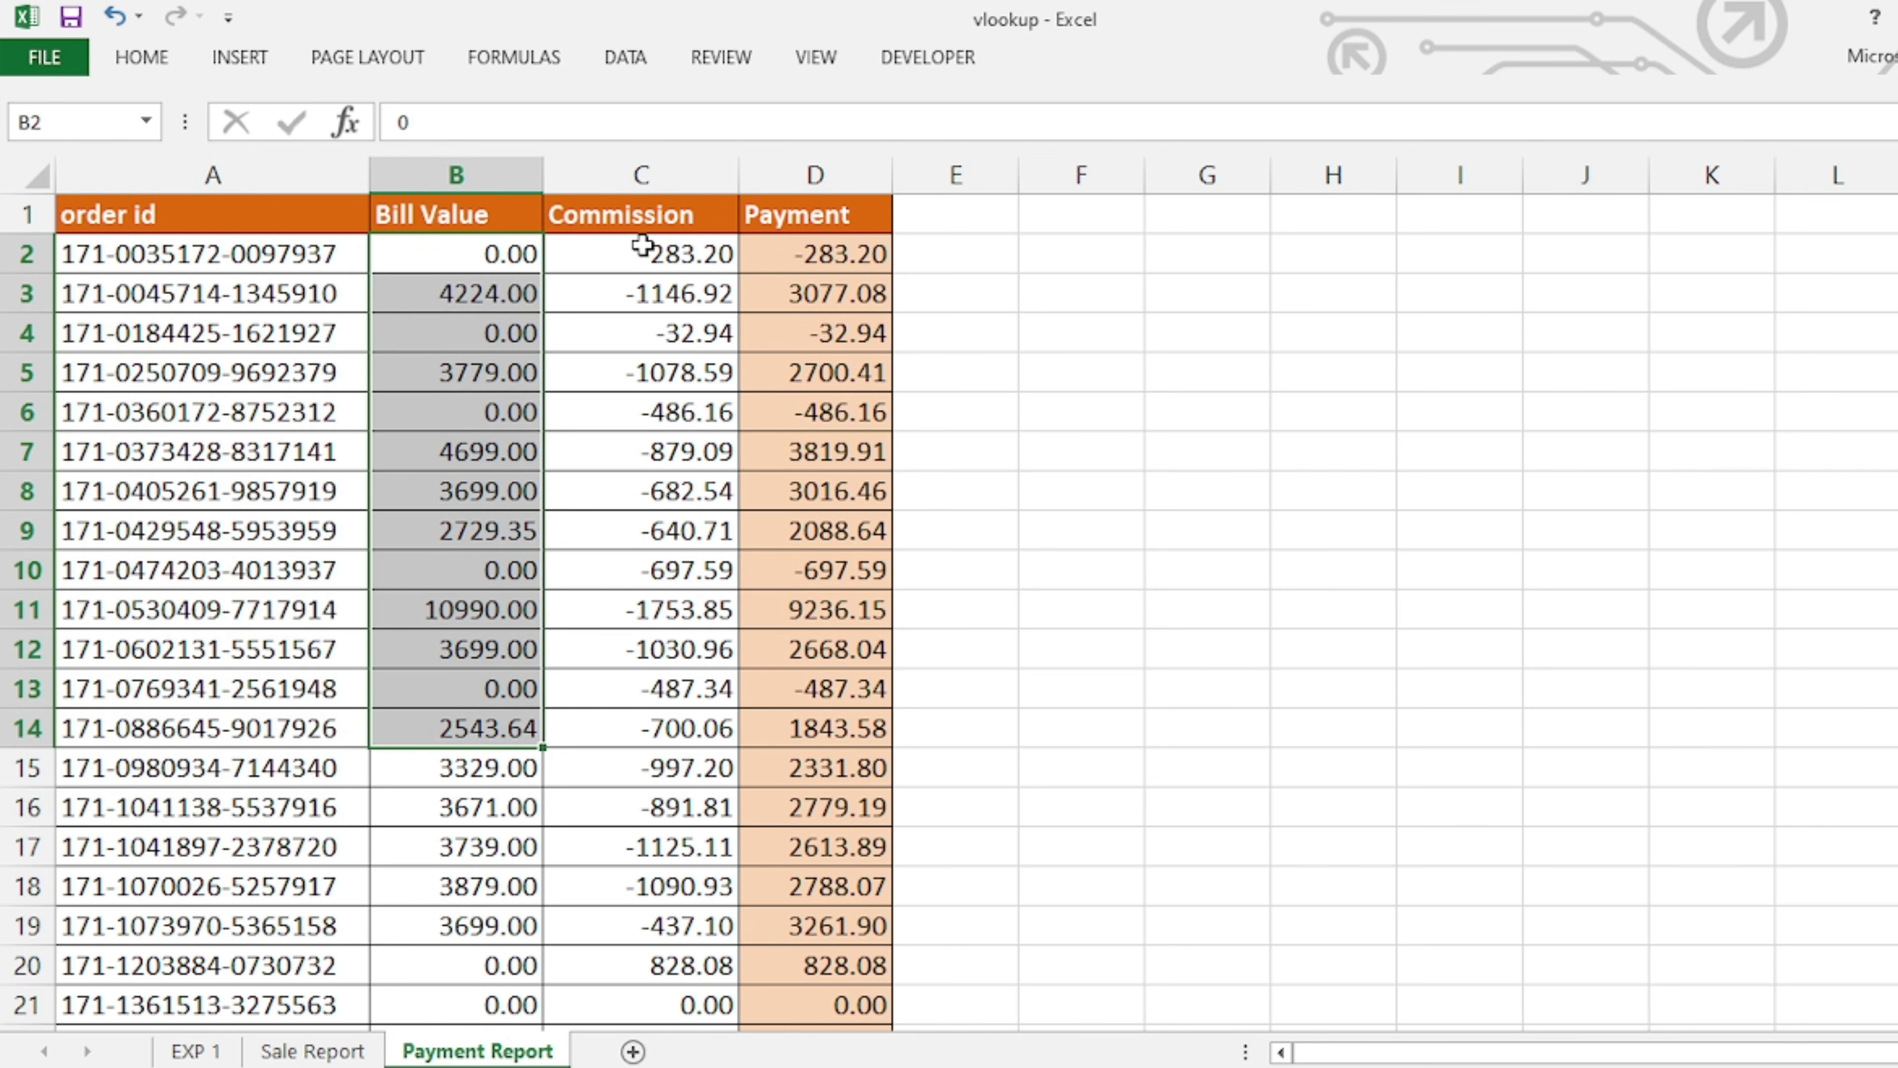
{"action": "left_click_drag", "start_coordinate": [648, 250], "coordinate": [640, 648]}
{"action": "left_click_drag", "start_coordinate": [850, 250], "coordinate": [835, 771]}
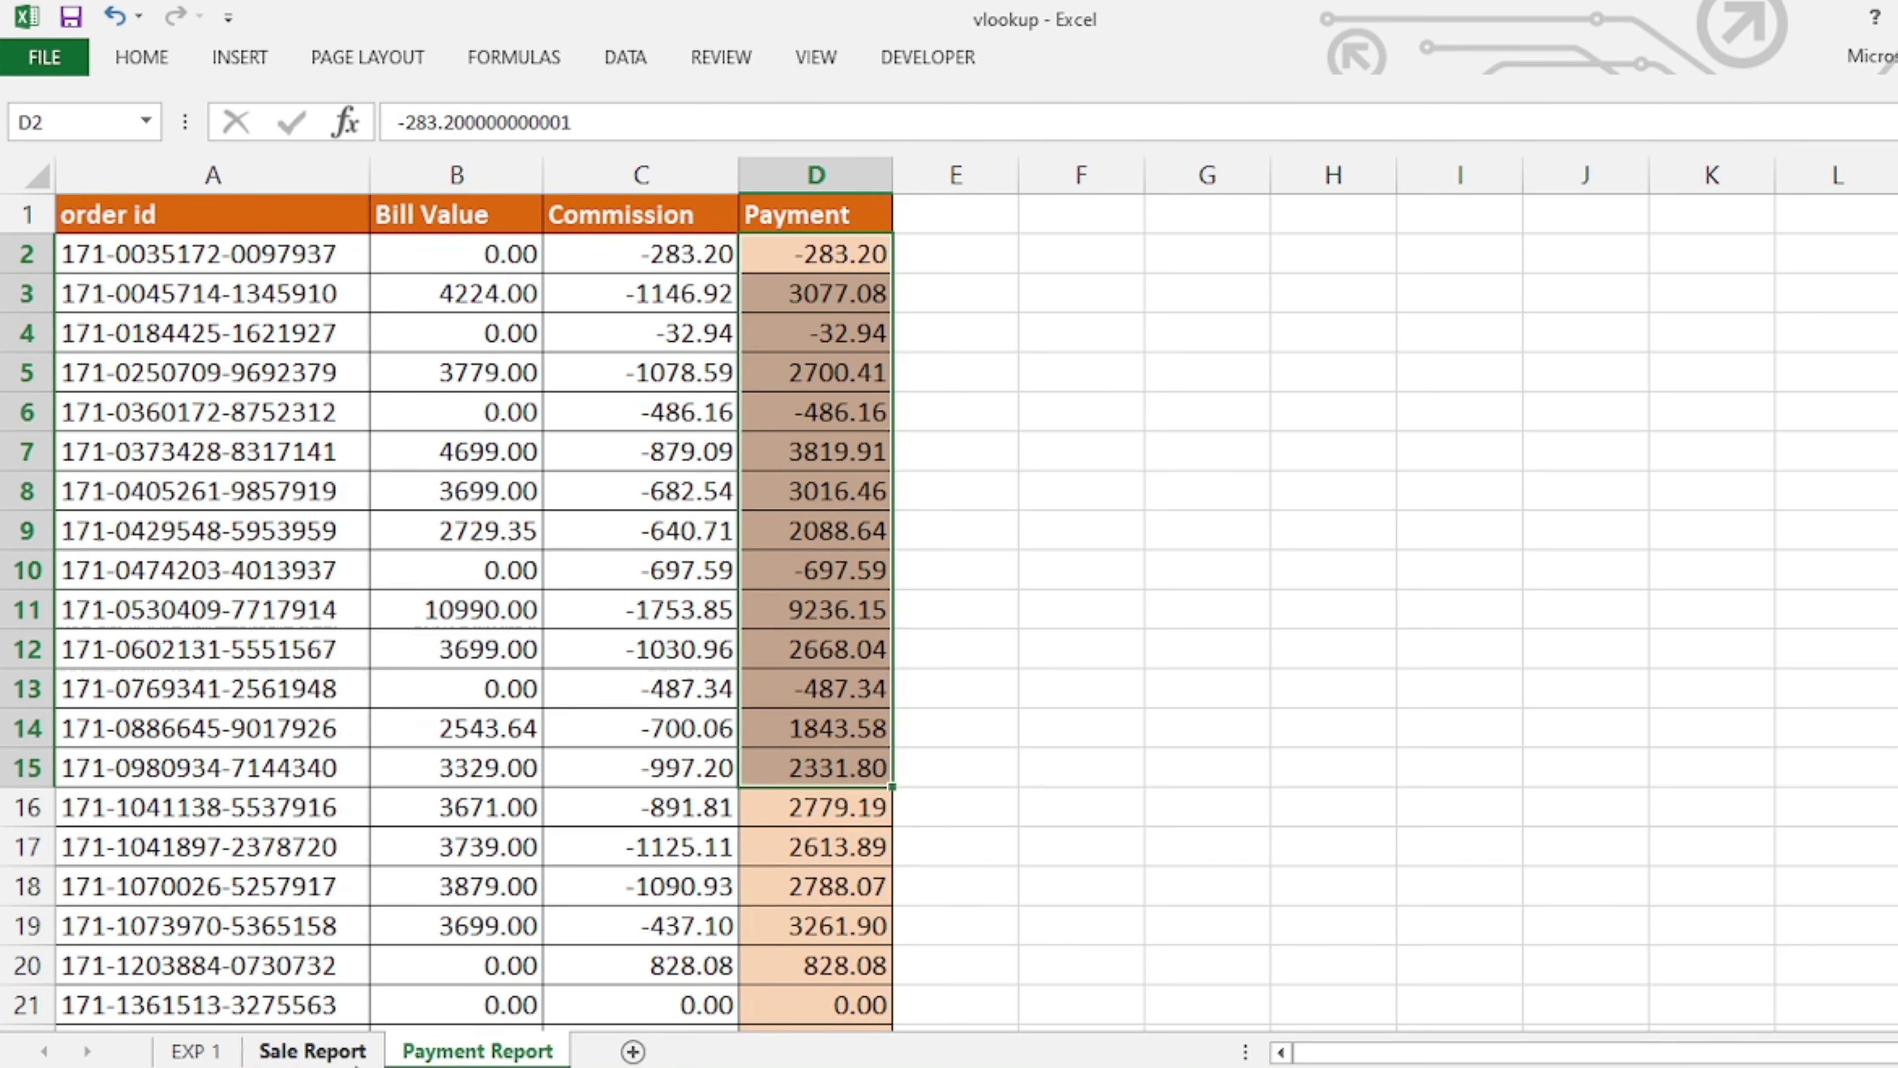
Step: Review the Sale Report's order IDs and its Commission and Payment cells D2 and E2 against the Payment Report's Payment column
{"action": "left_click", "coordinate": [310, 1051]}
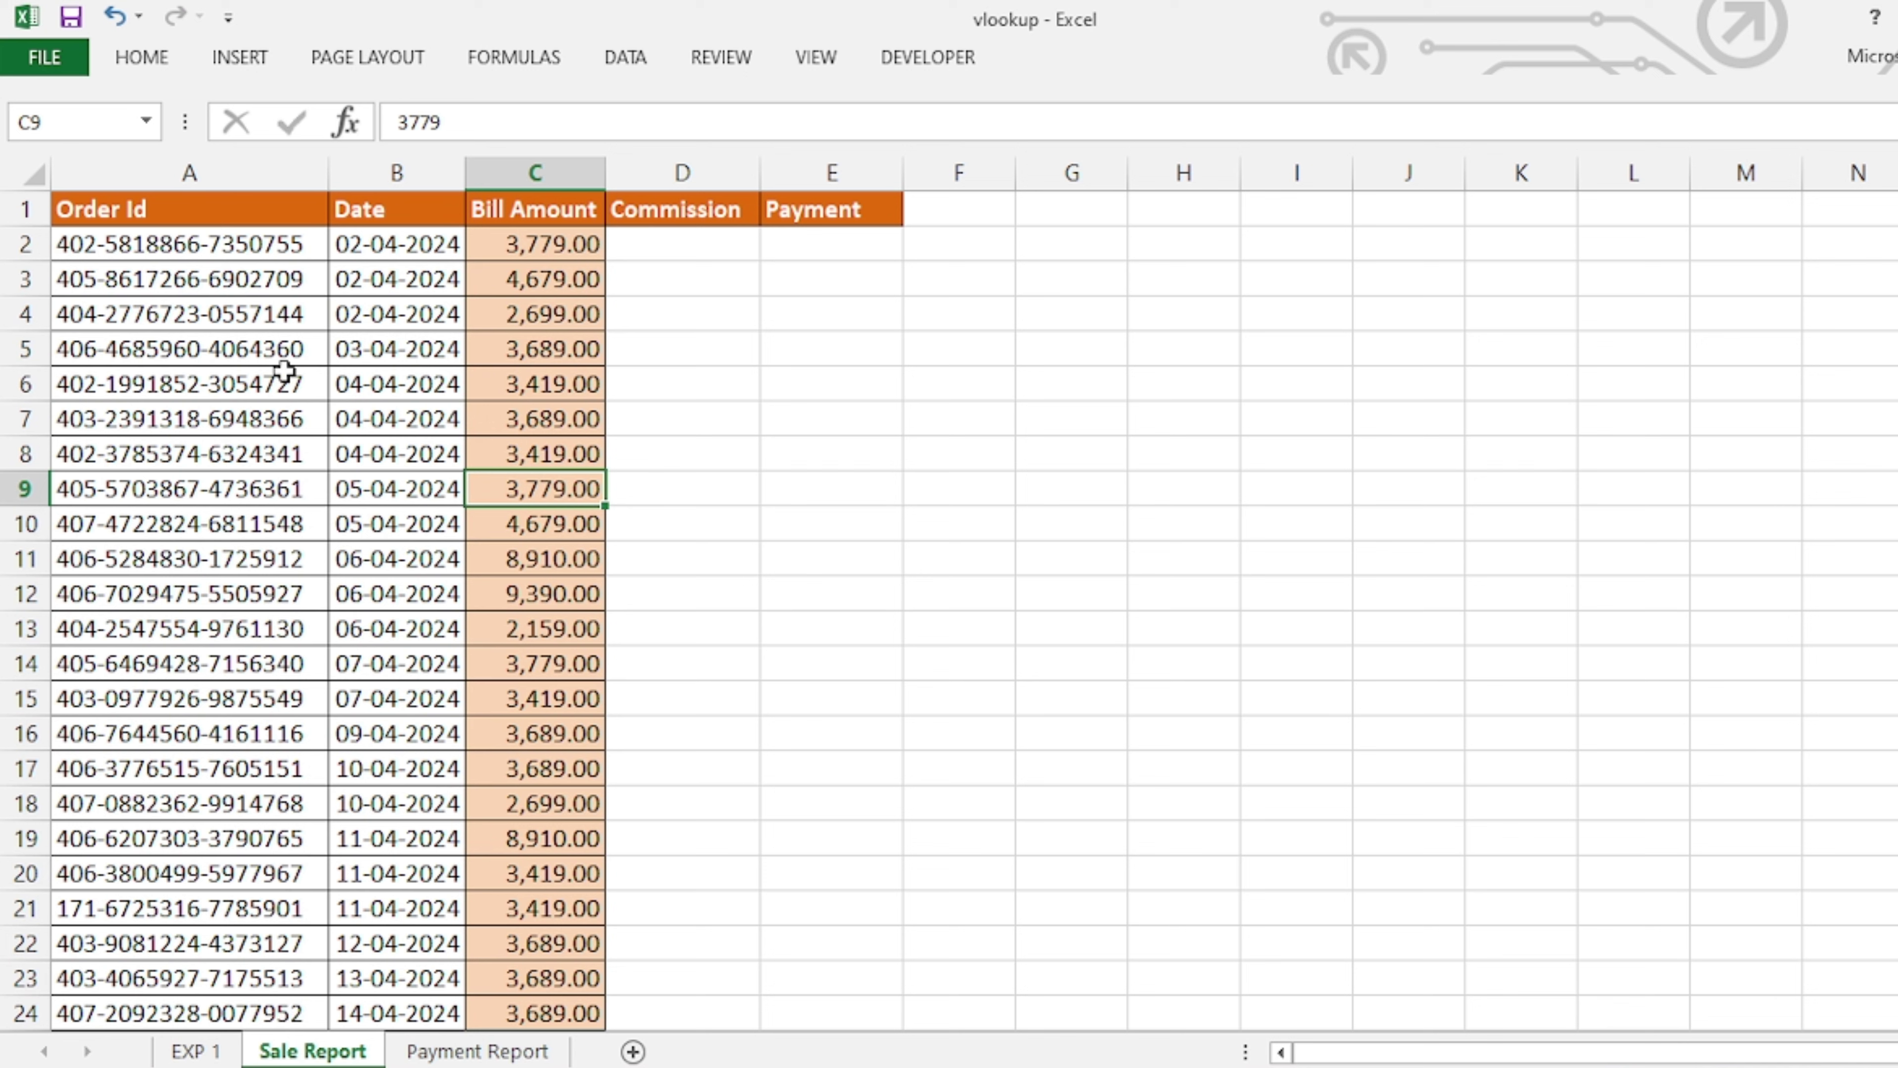
{"action": "left_click", "coordinate": [530, 593]}
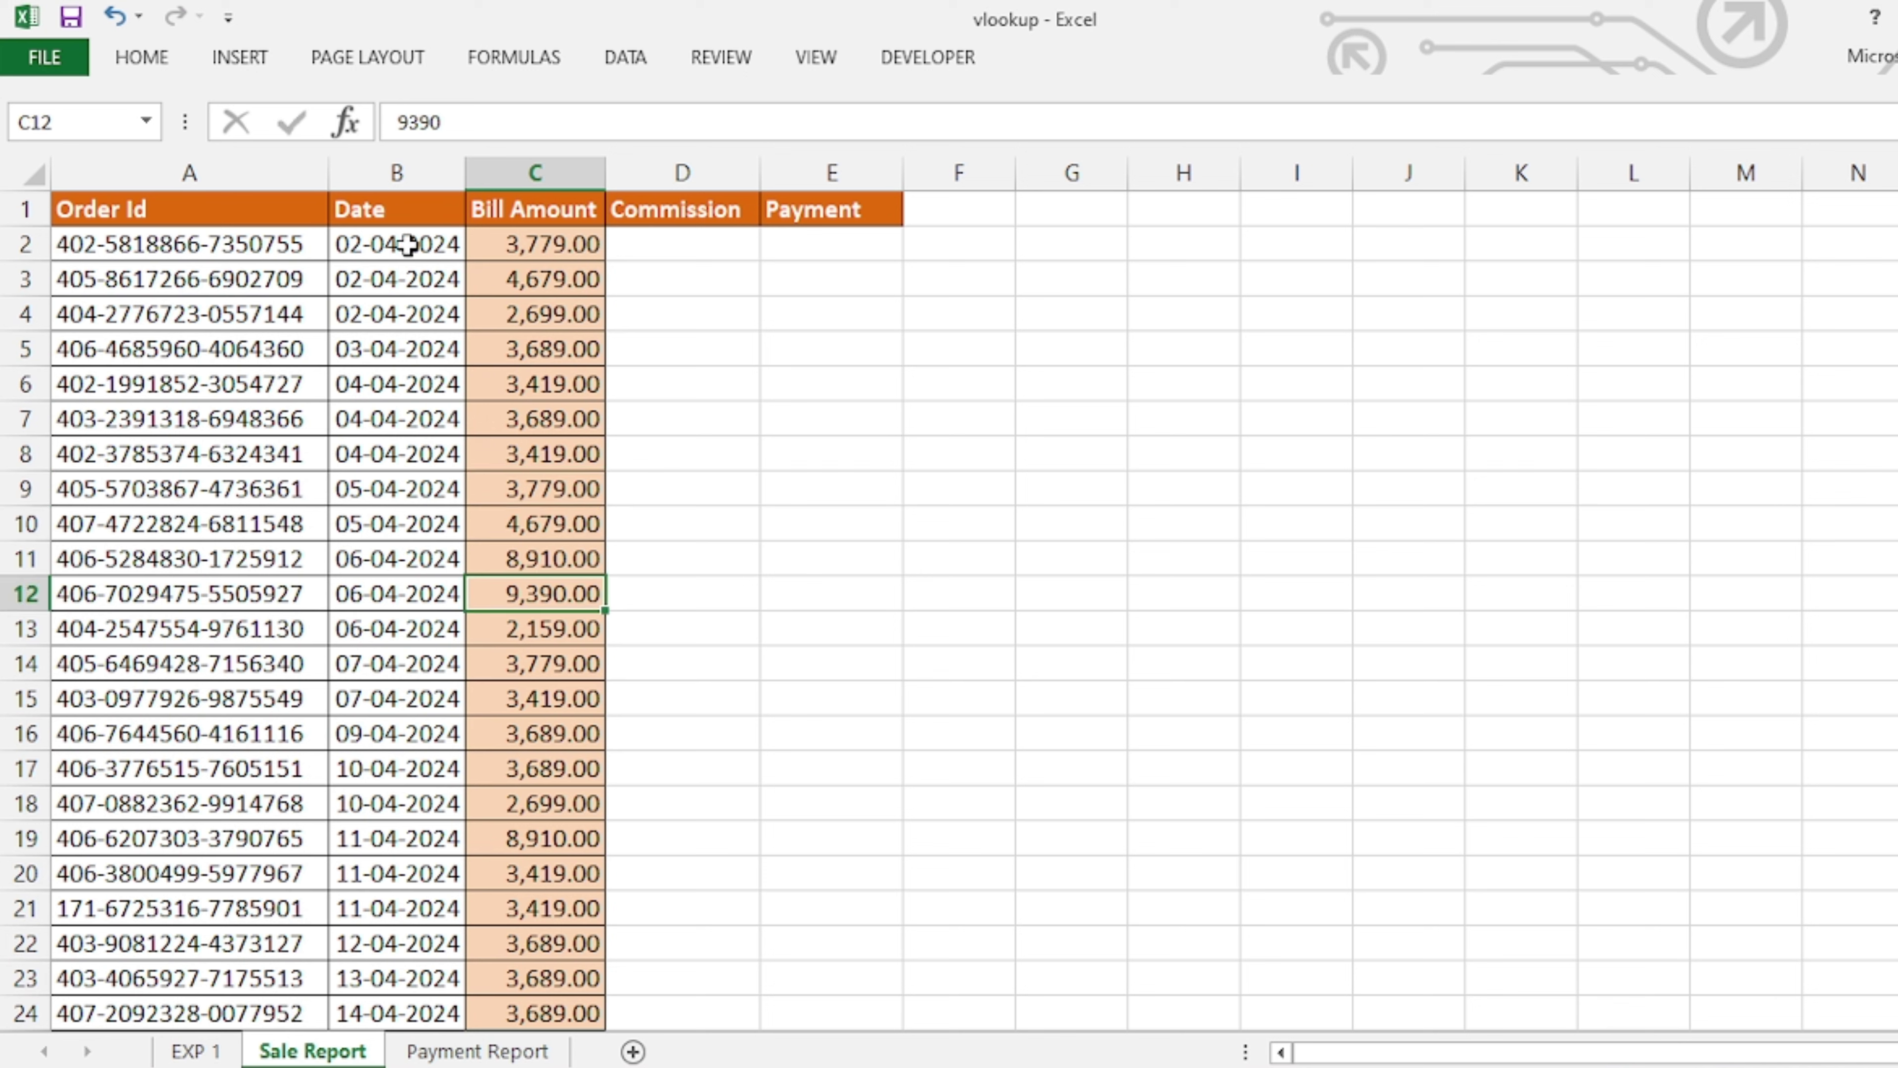
{"action": "left_click_drag", "start_coordinate": [254, 244], "coordinate": [329, 803]}
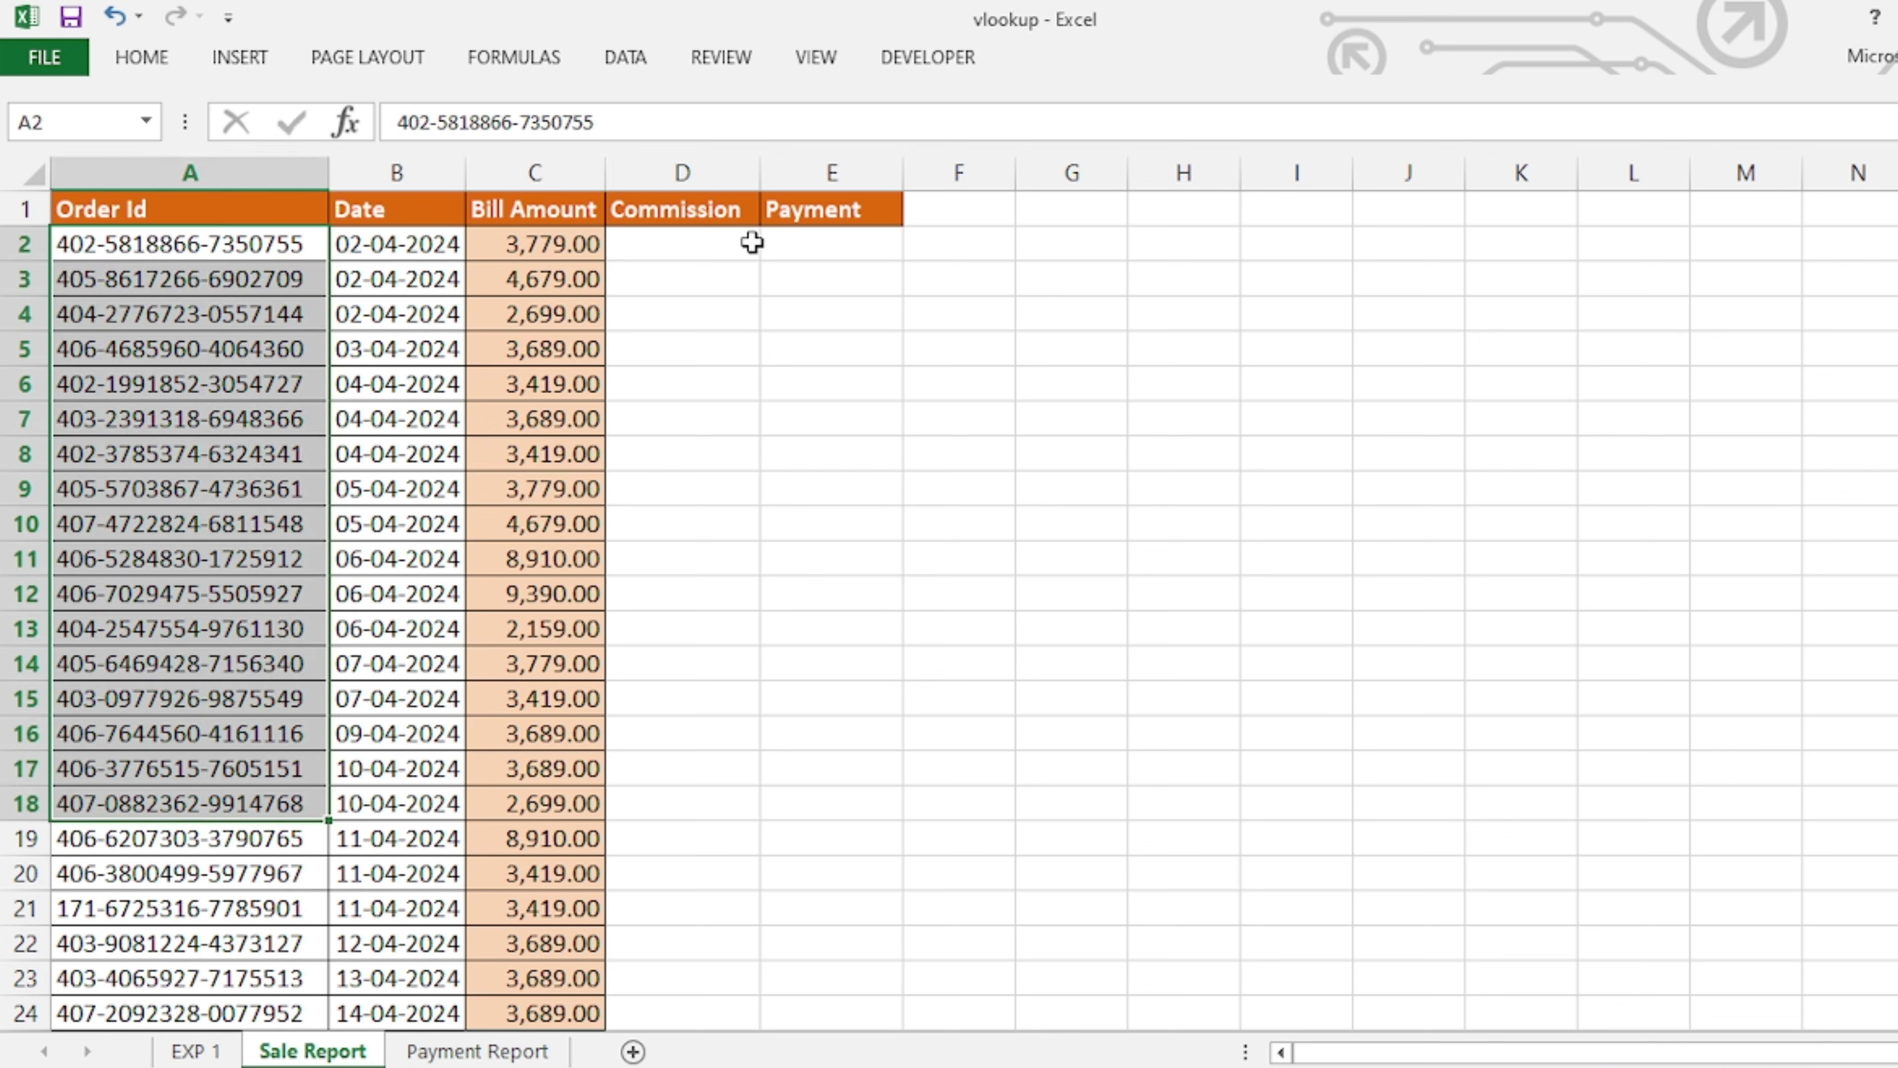
{"action": "left_click", "coordinate": [671, 243]}
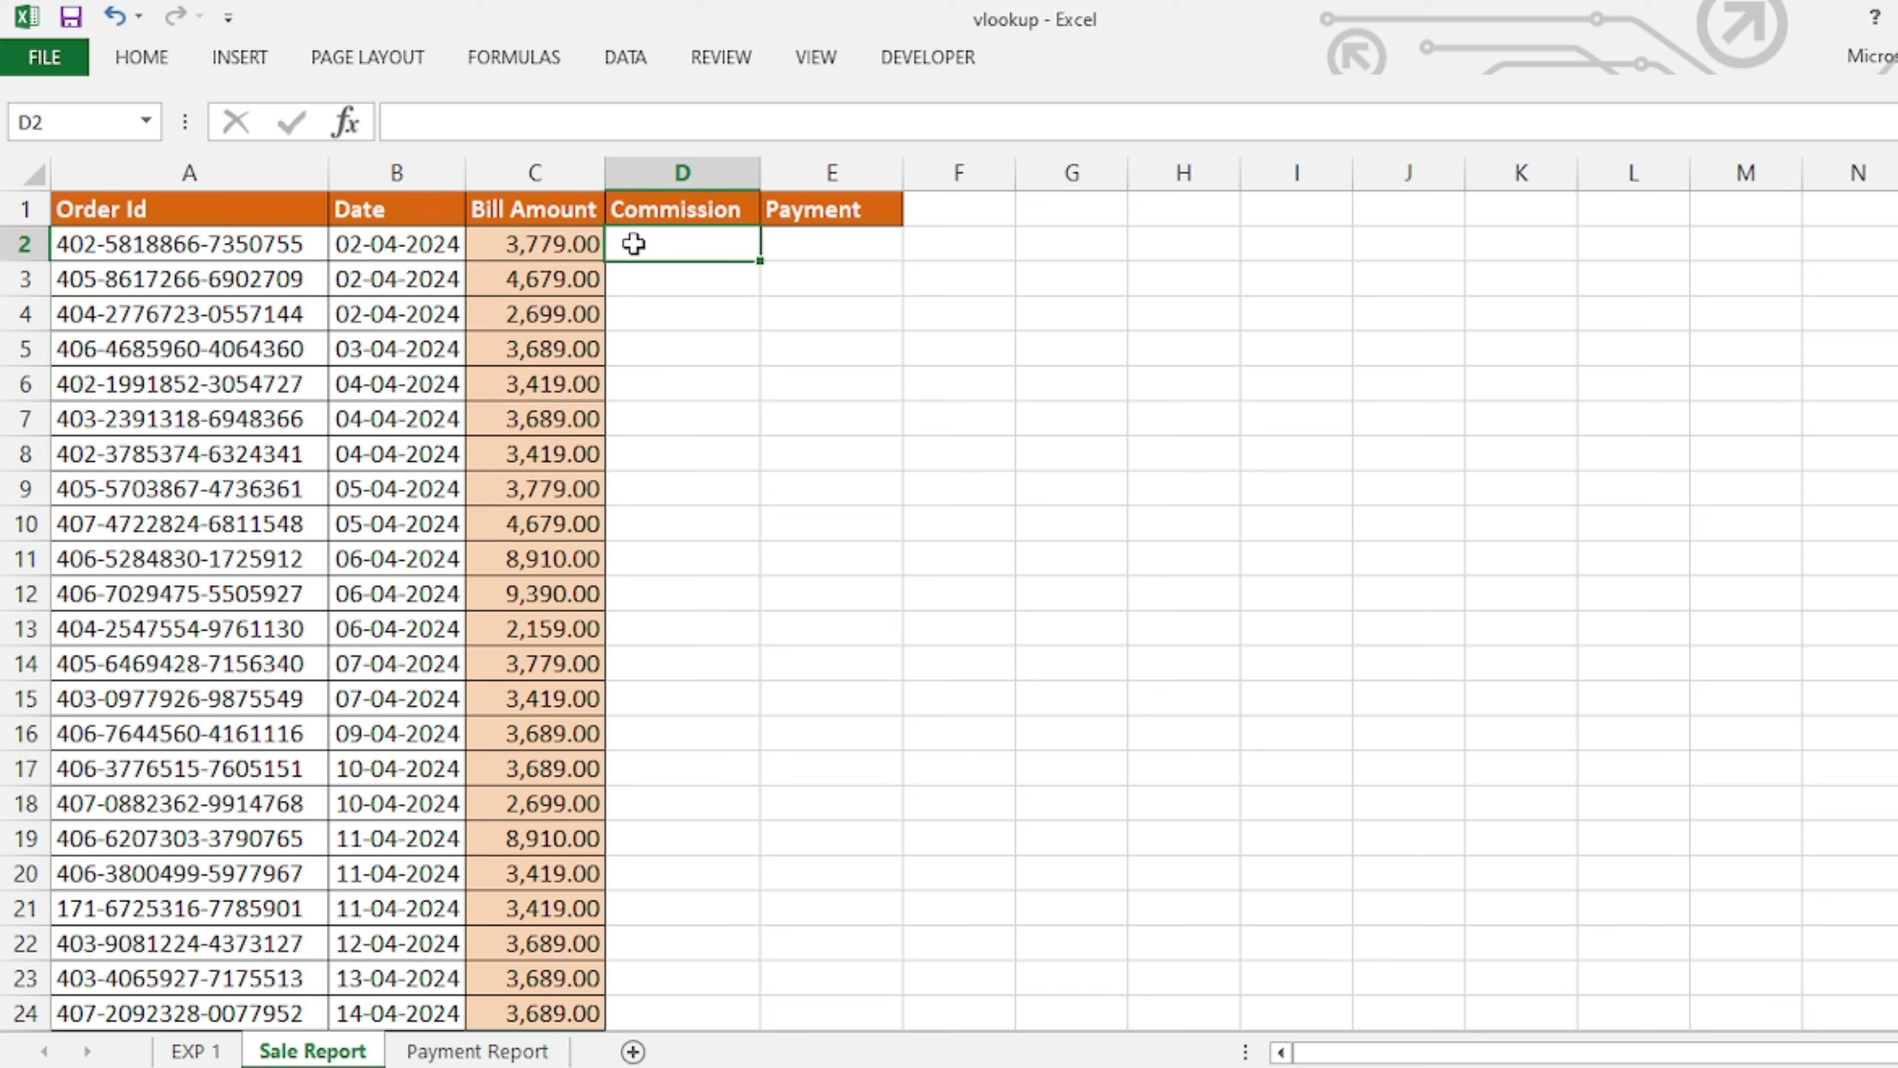
{"action": "left_click", "coordinate": [855, 245]}
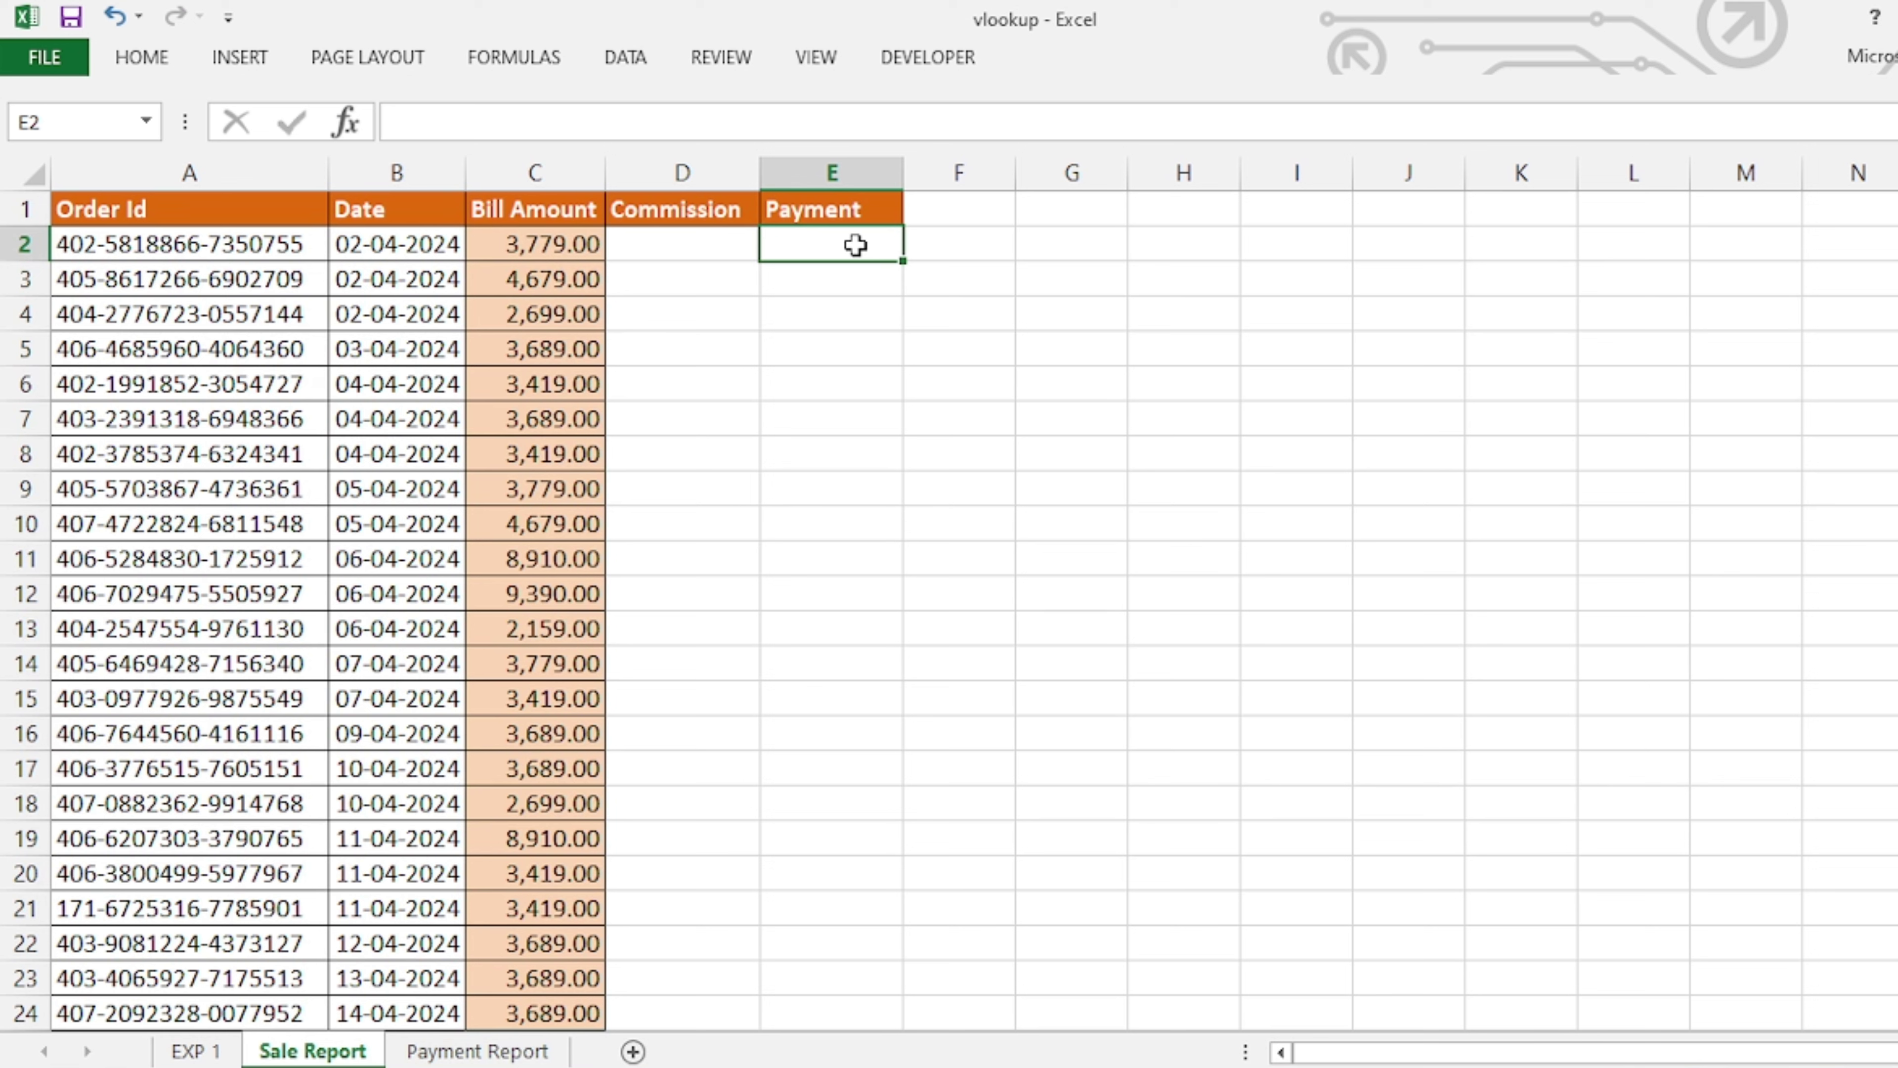
{"action": "left_click", "coordinate": [495, 1052]}
{"action": "left_click", "coordinate": [856, 542]}
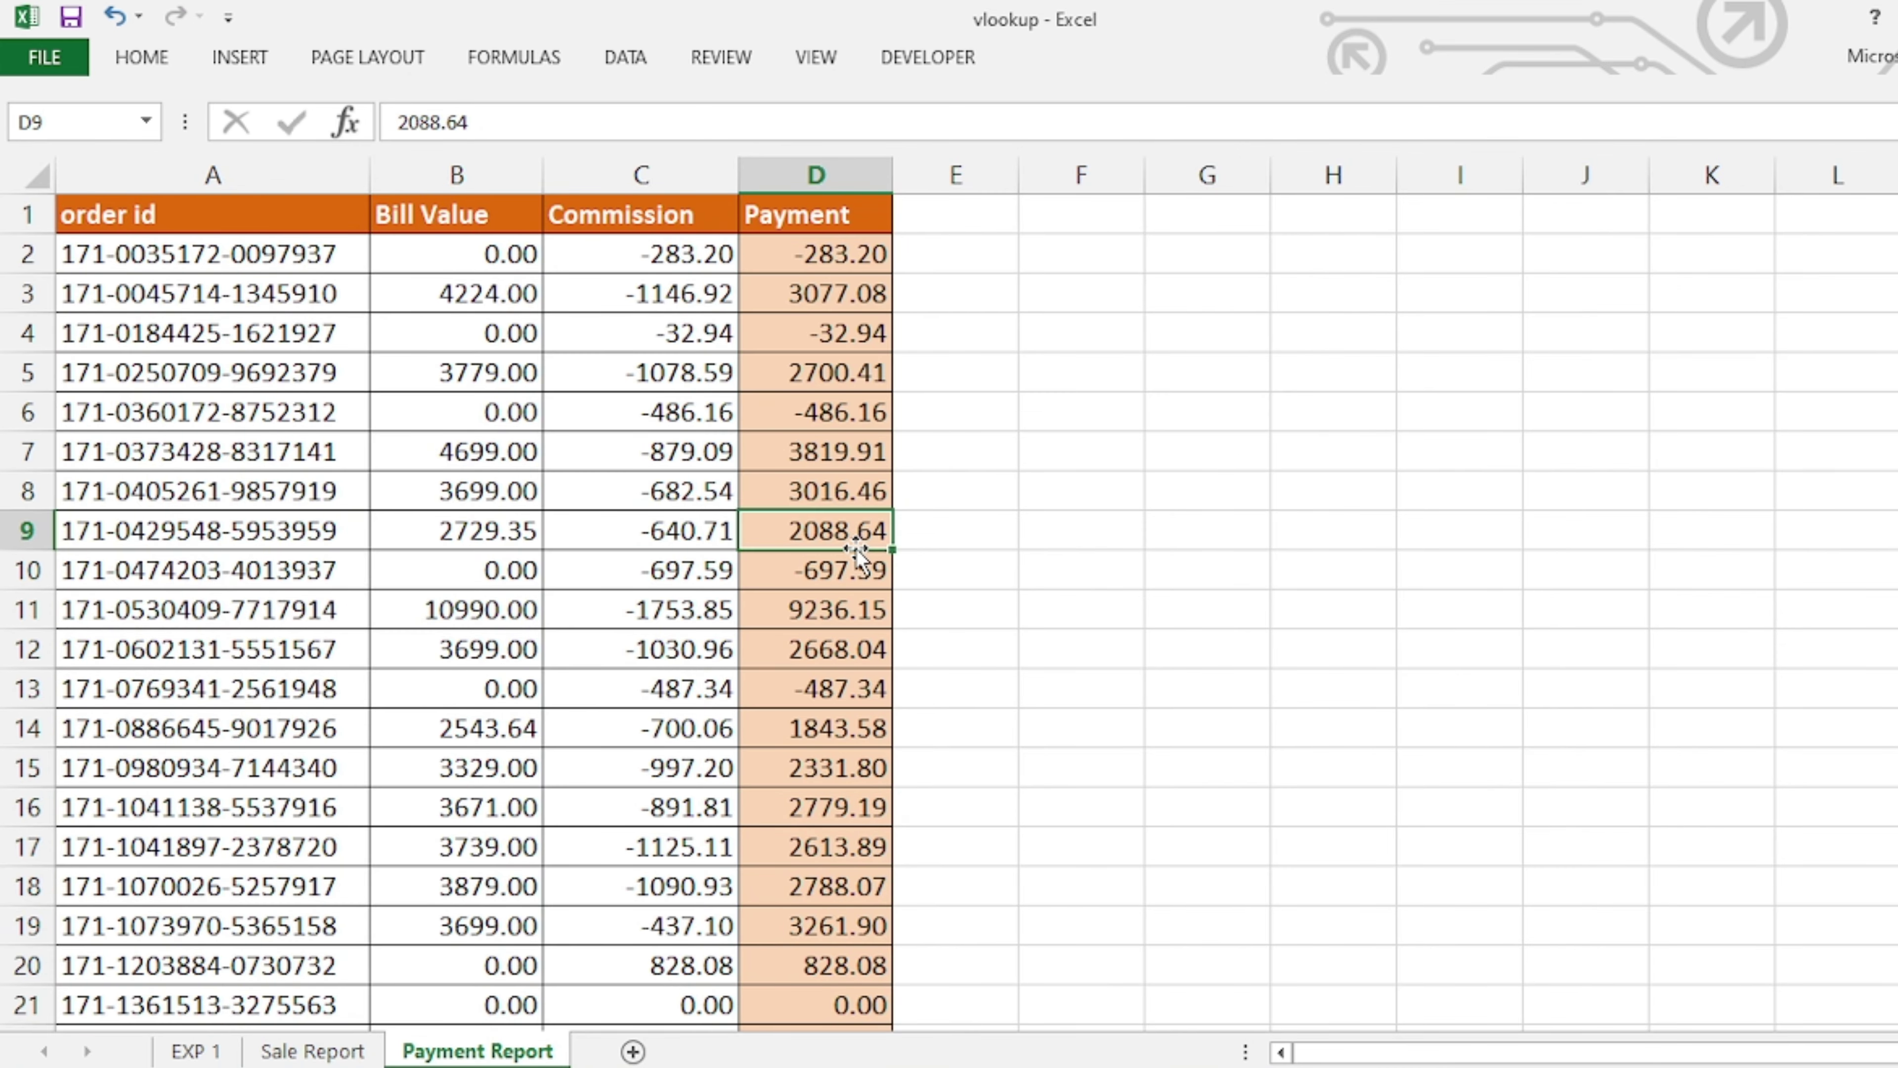
{"action": "left_click", "coordinate": [292, 1053]}
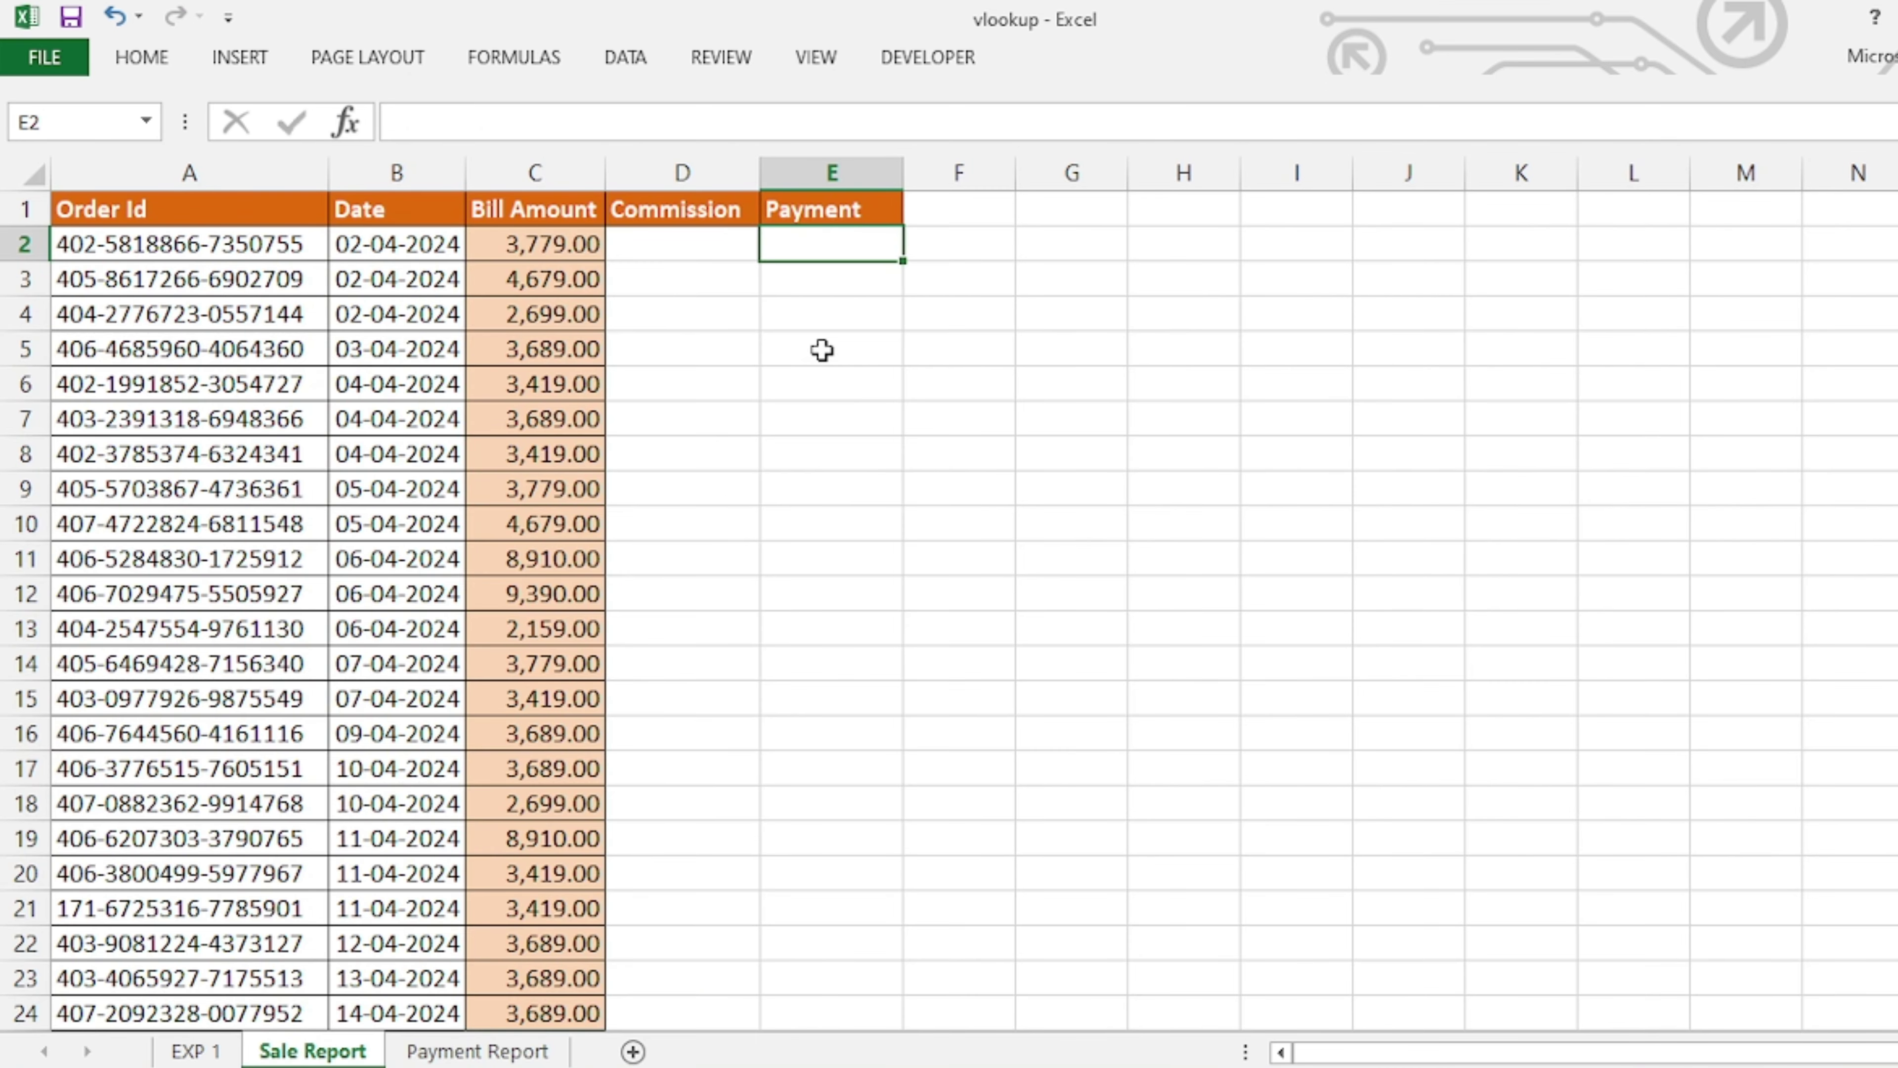
{"action": "left_click", "coordinate": [695, 248]}
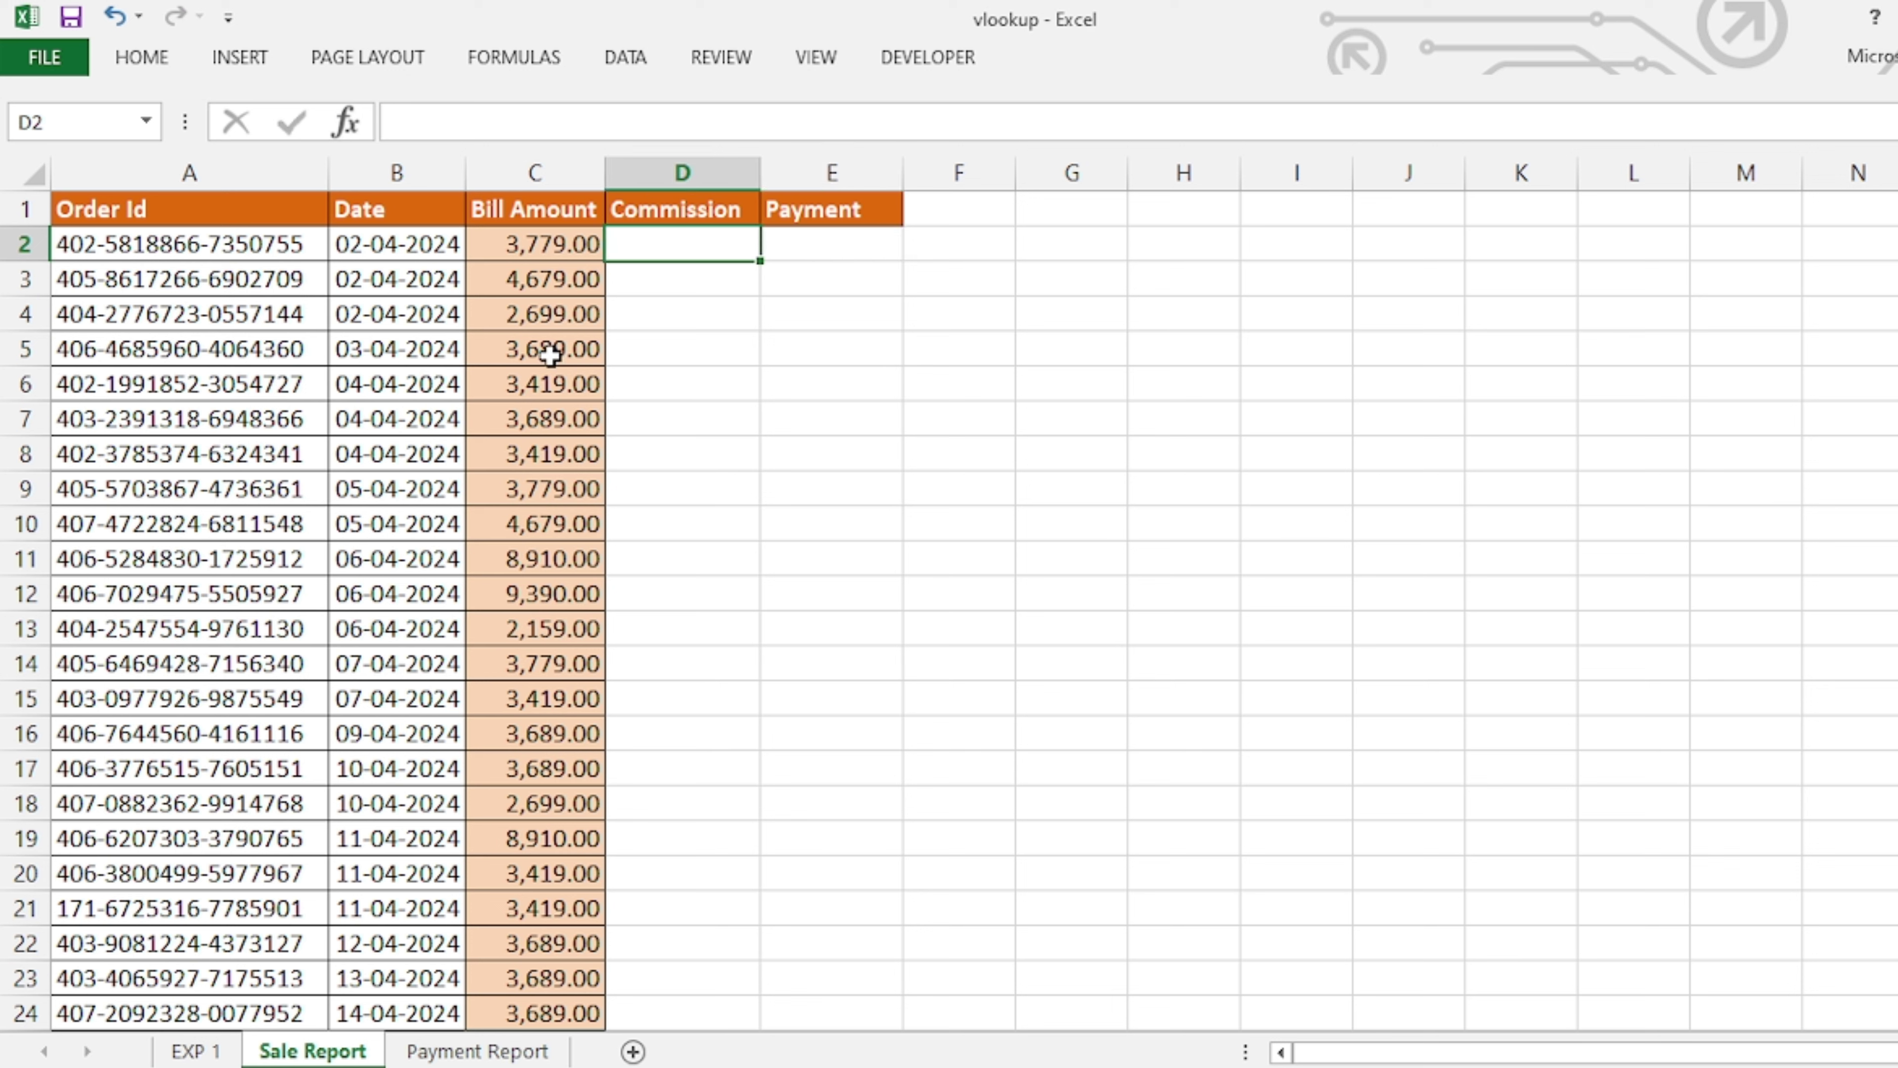
Step: Compare the Sale Report's order rows, including the order ID in A2, with the Payment Report sheet
{"action": "scroll", "coordinate": [272, 620], "scroll_direction": "down", "scroll_amount": 1}
{"action": "scroll", "coordinate": [271, 621], "scroll_direction": "down", "scroll_amount": 2}
{"action": "scroll", "coordinate": [463, 673], "scroll_direction": "up", "scroll_amount": 3}
{"action": "left_click", "coordinate": [478, 1051]}
{"action": "left_click", "coordinate": [312, 1050]}
{"action": "left_click", "coordinate": [196, 252]}
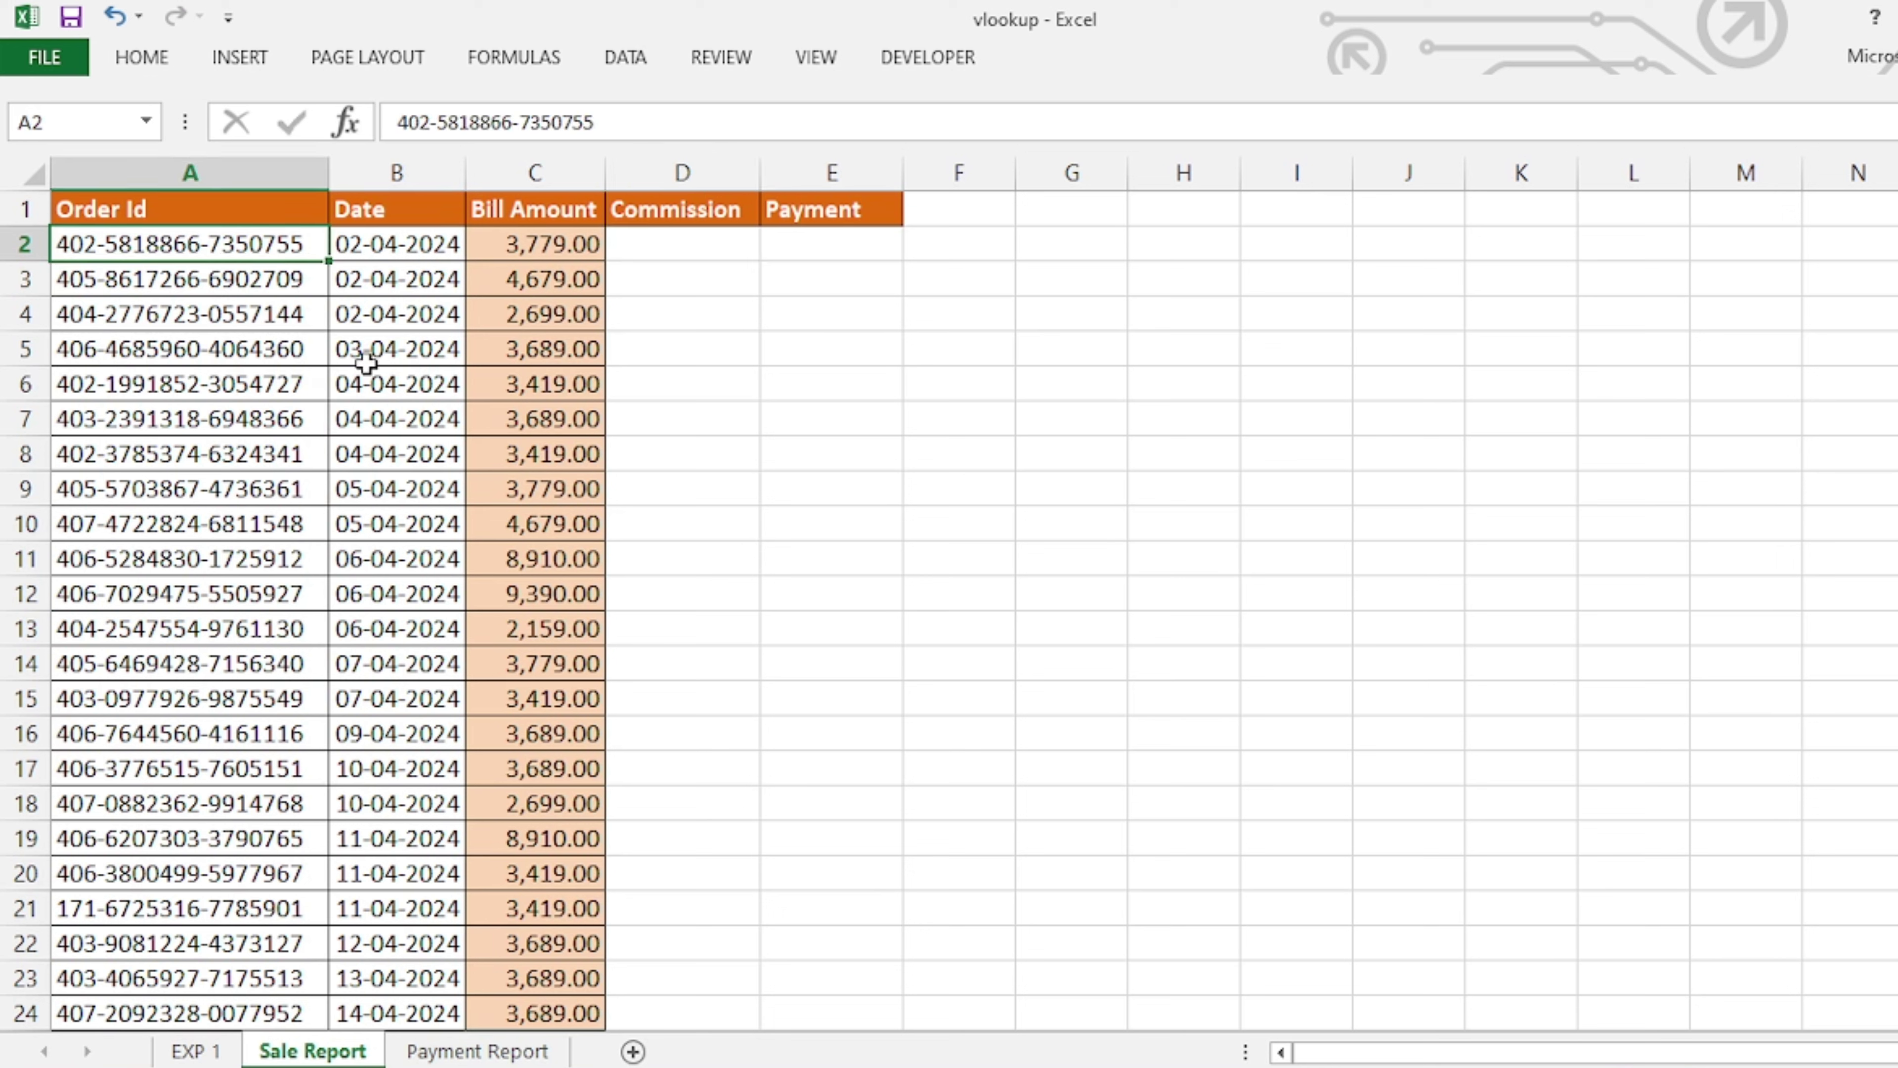
{"action": "left_click", "coordinate": [479, 1050]}
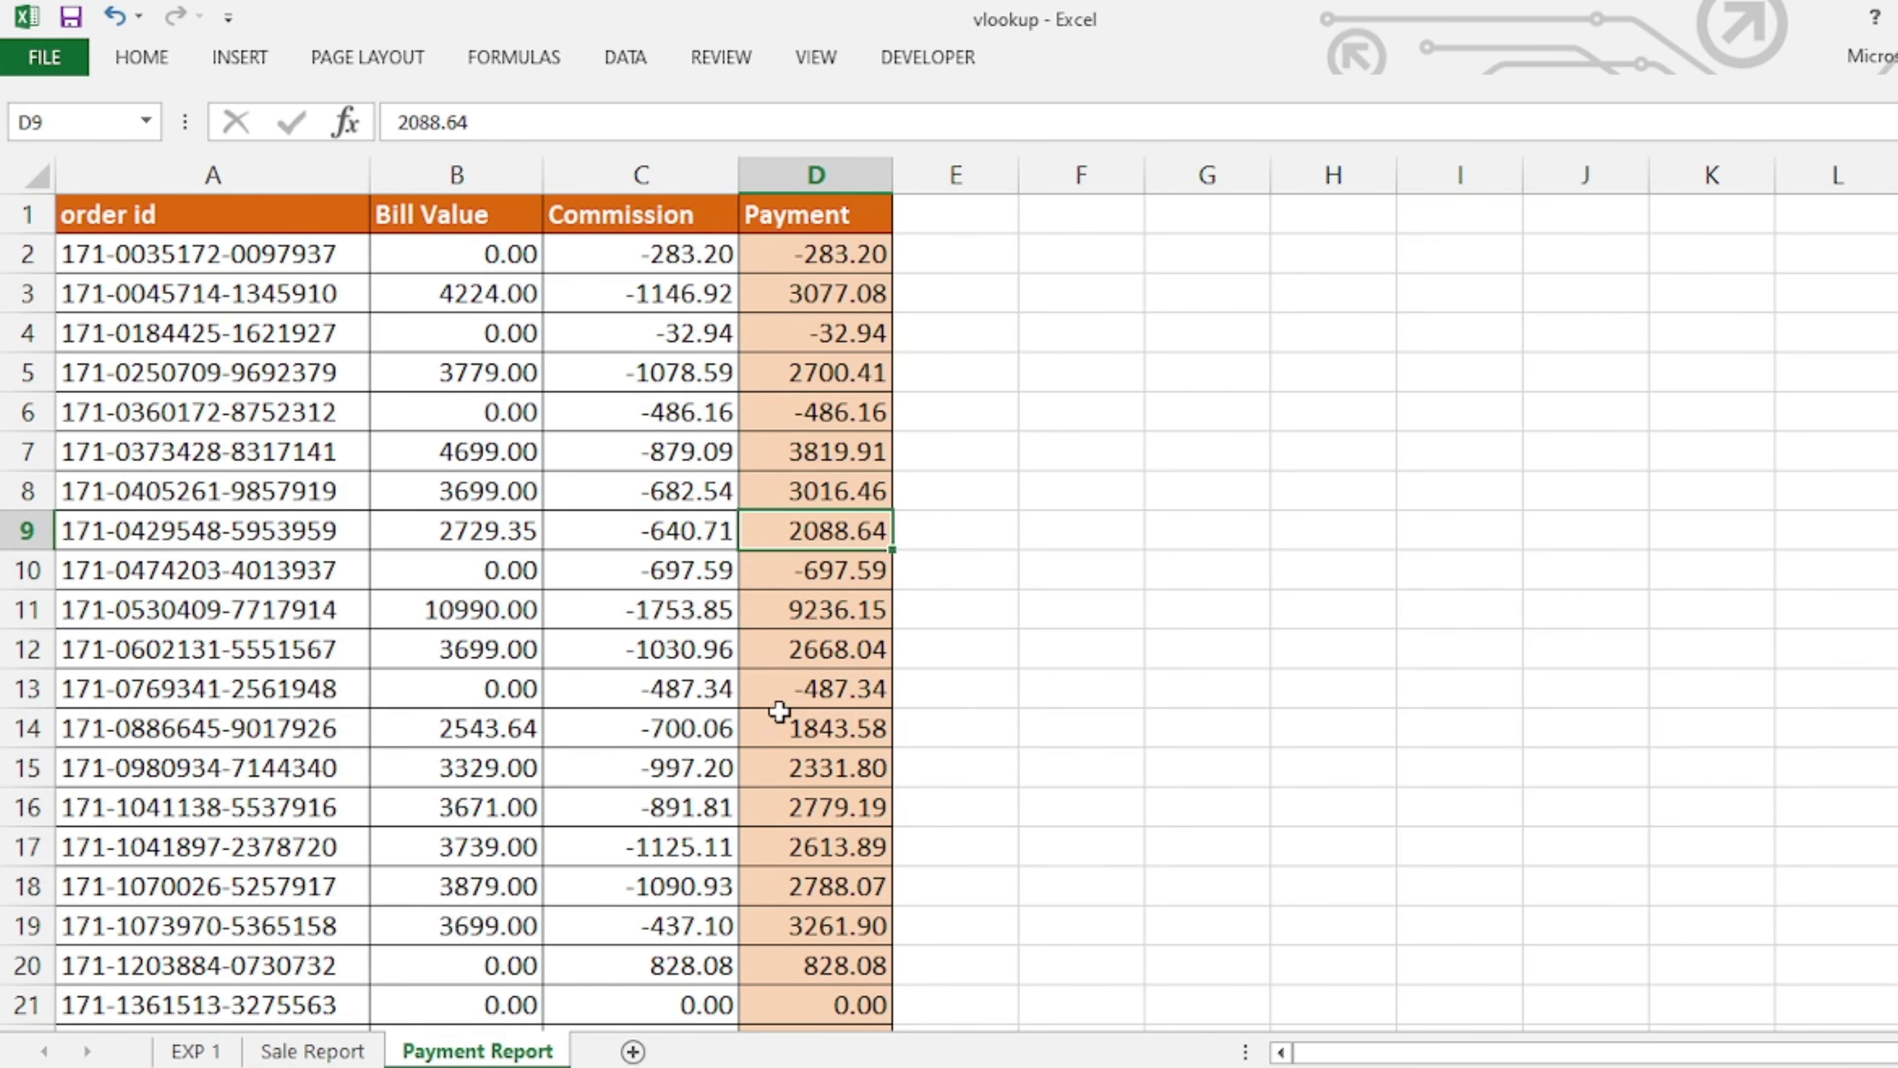
{"action": "left_click", "coordinate": [321, 1051]}
{"action": "left_click", "coordinate": [678, 245]}
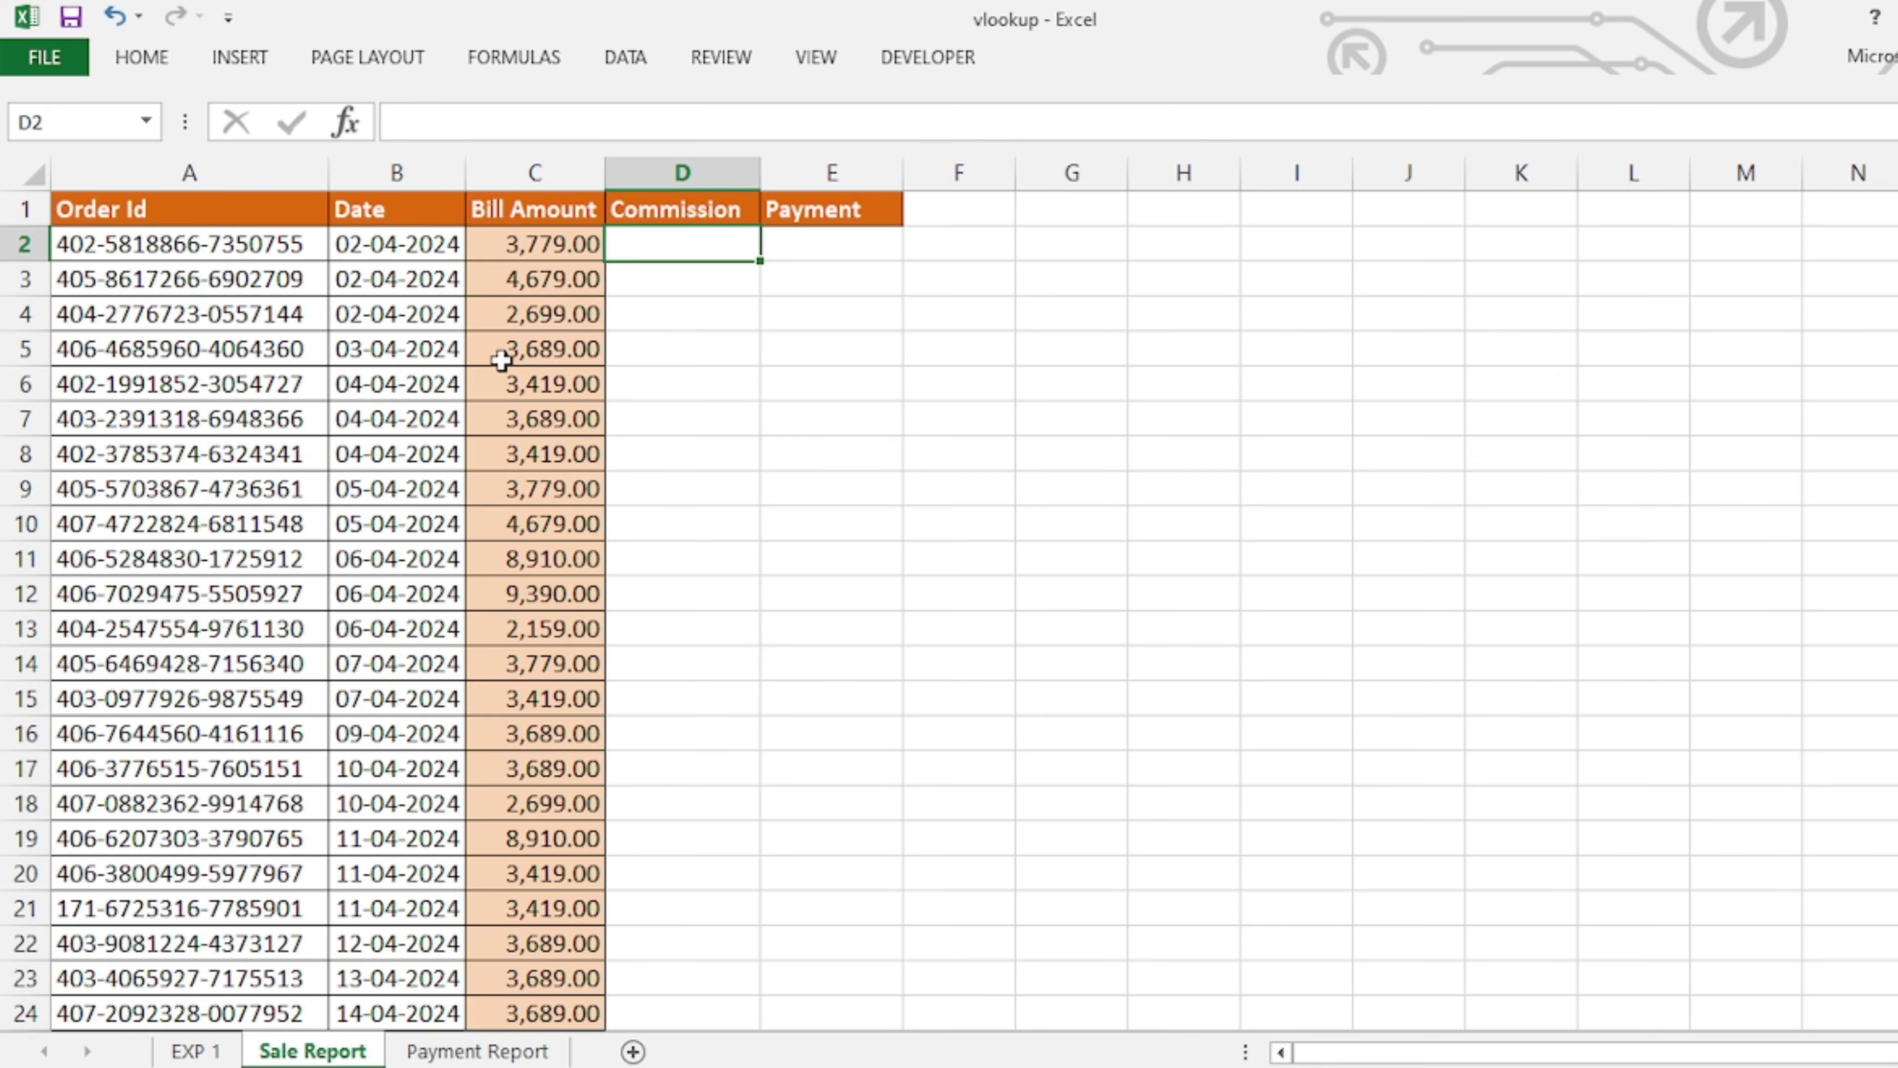
Step: Inspect the extent of the Sale Report's Bill Amount column from its last row back to the header
{"action": "left_click", "coordinate": [495, 410]}
{"action": "key", "text": "ctrl+Down"}
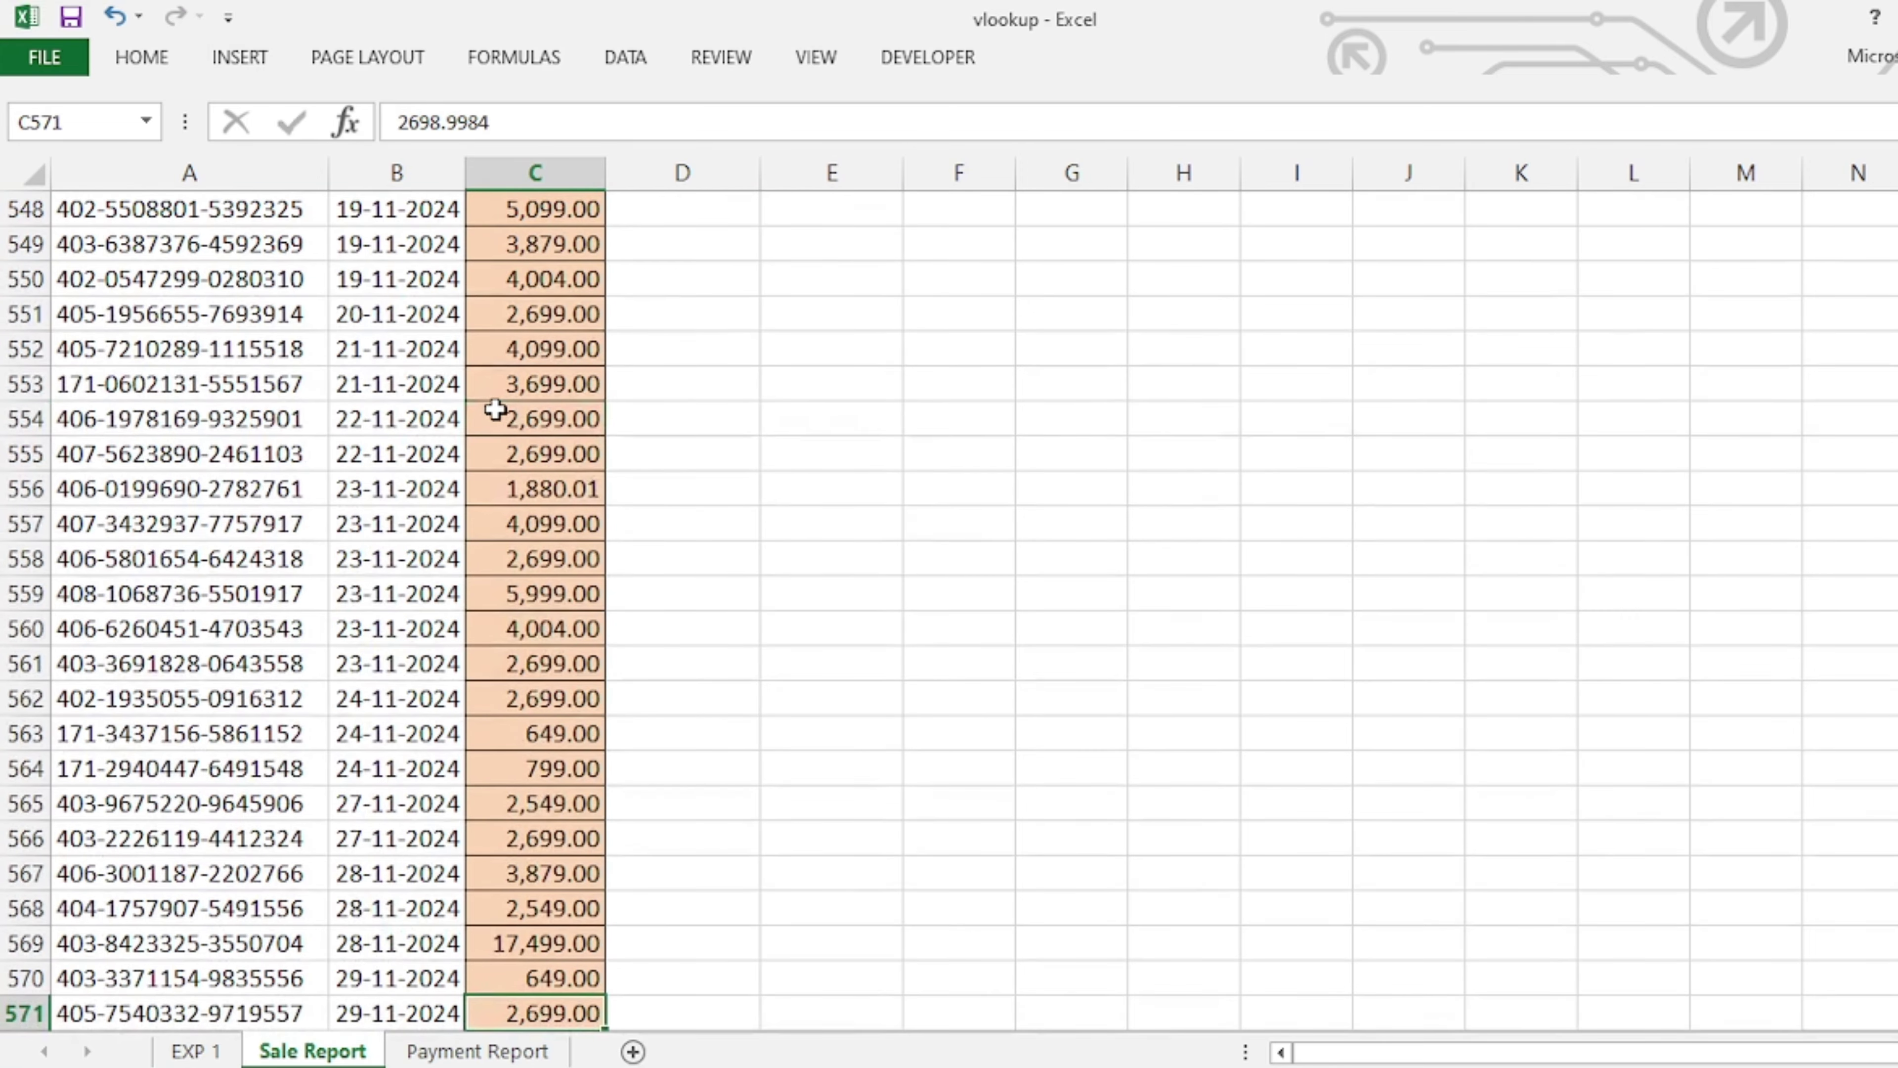
{"action": "key", "text": "Down"}
{"action": "key", "text": "Up"}
{"action": "key", "text": "ctrl+Up"}
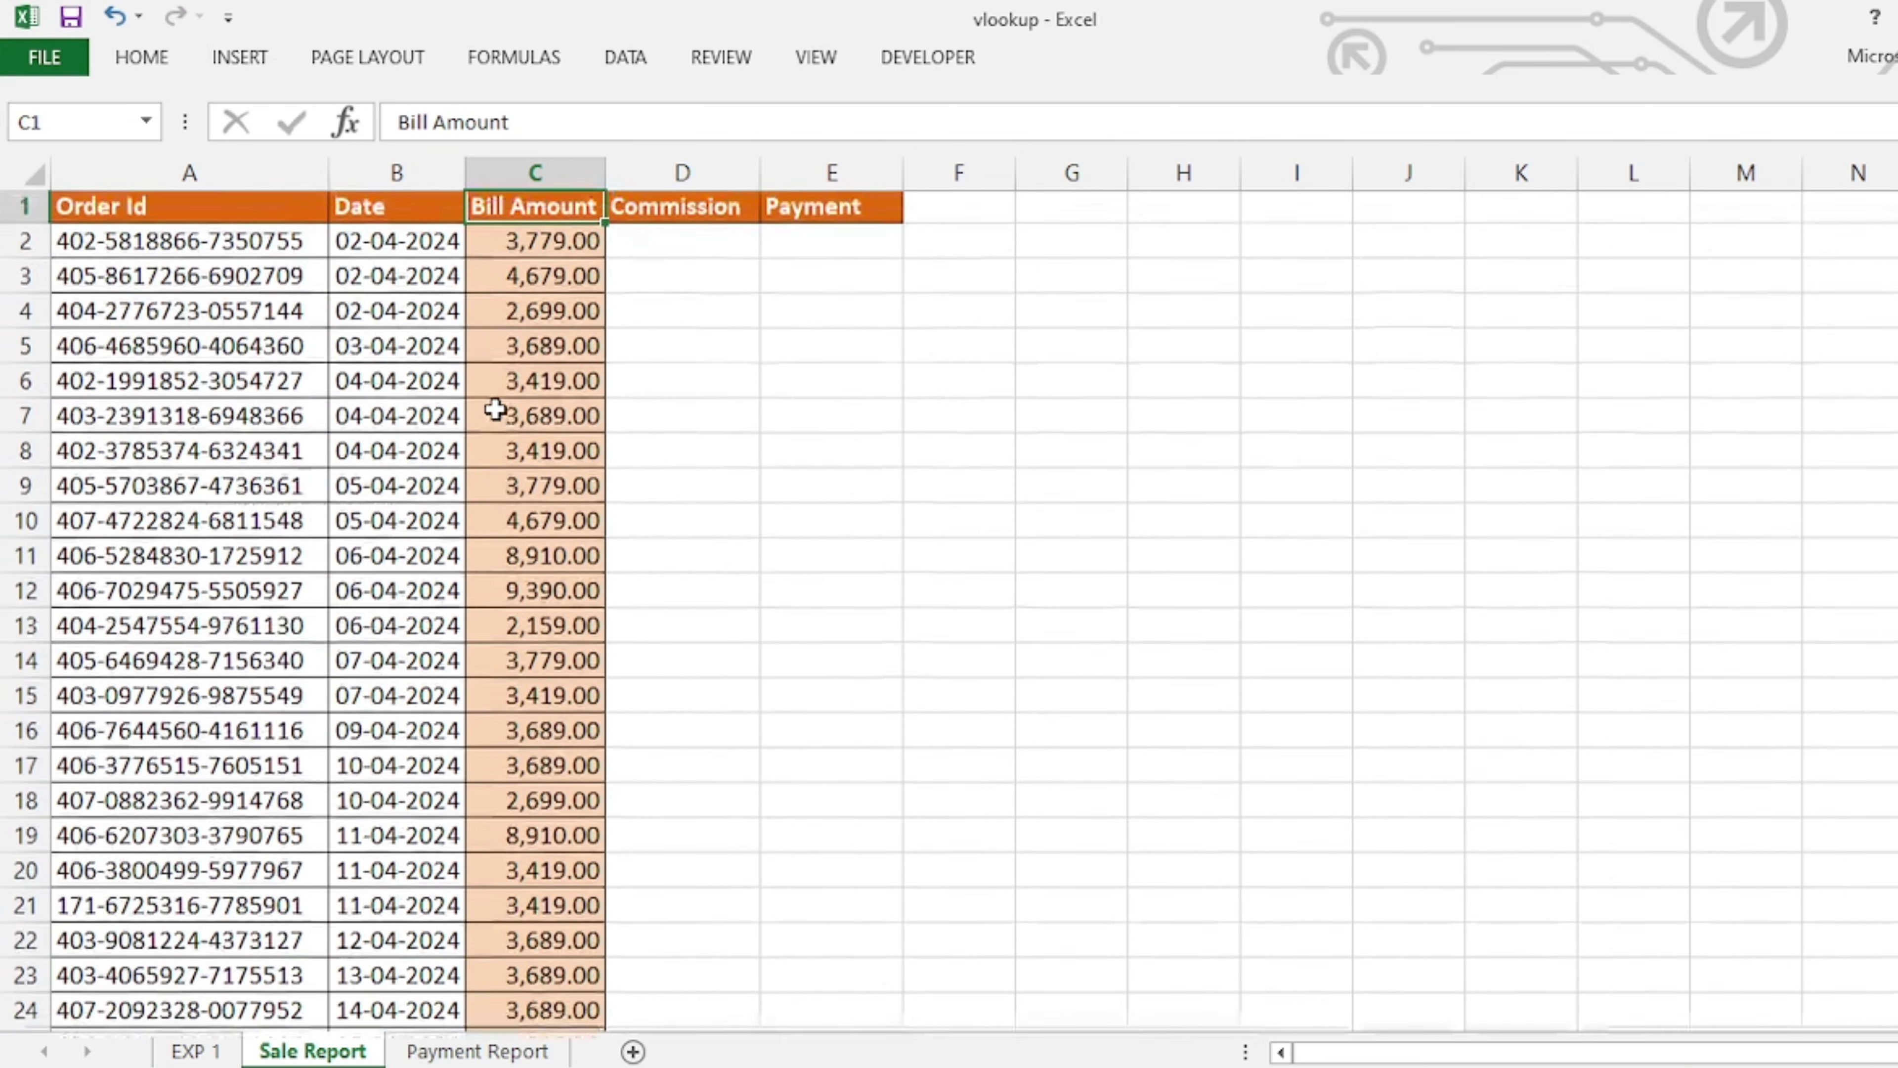
Step: Start a VLOOKUP formula in Commission cell D2 of the Sale Report, with the order ID in A2 as lookup value
{"action": "key", "text": "Down"}
{"action": "key", "text": "Right"}
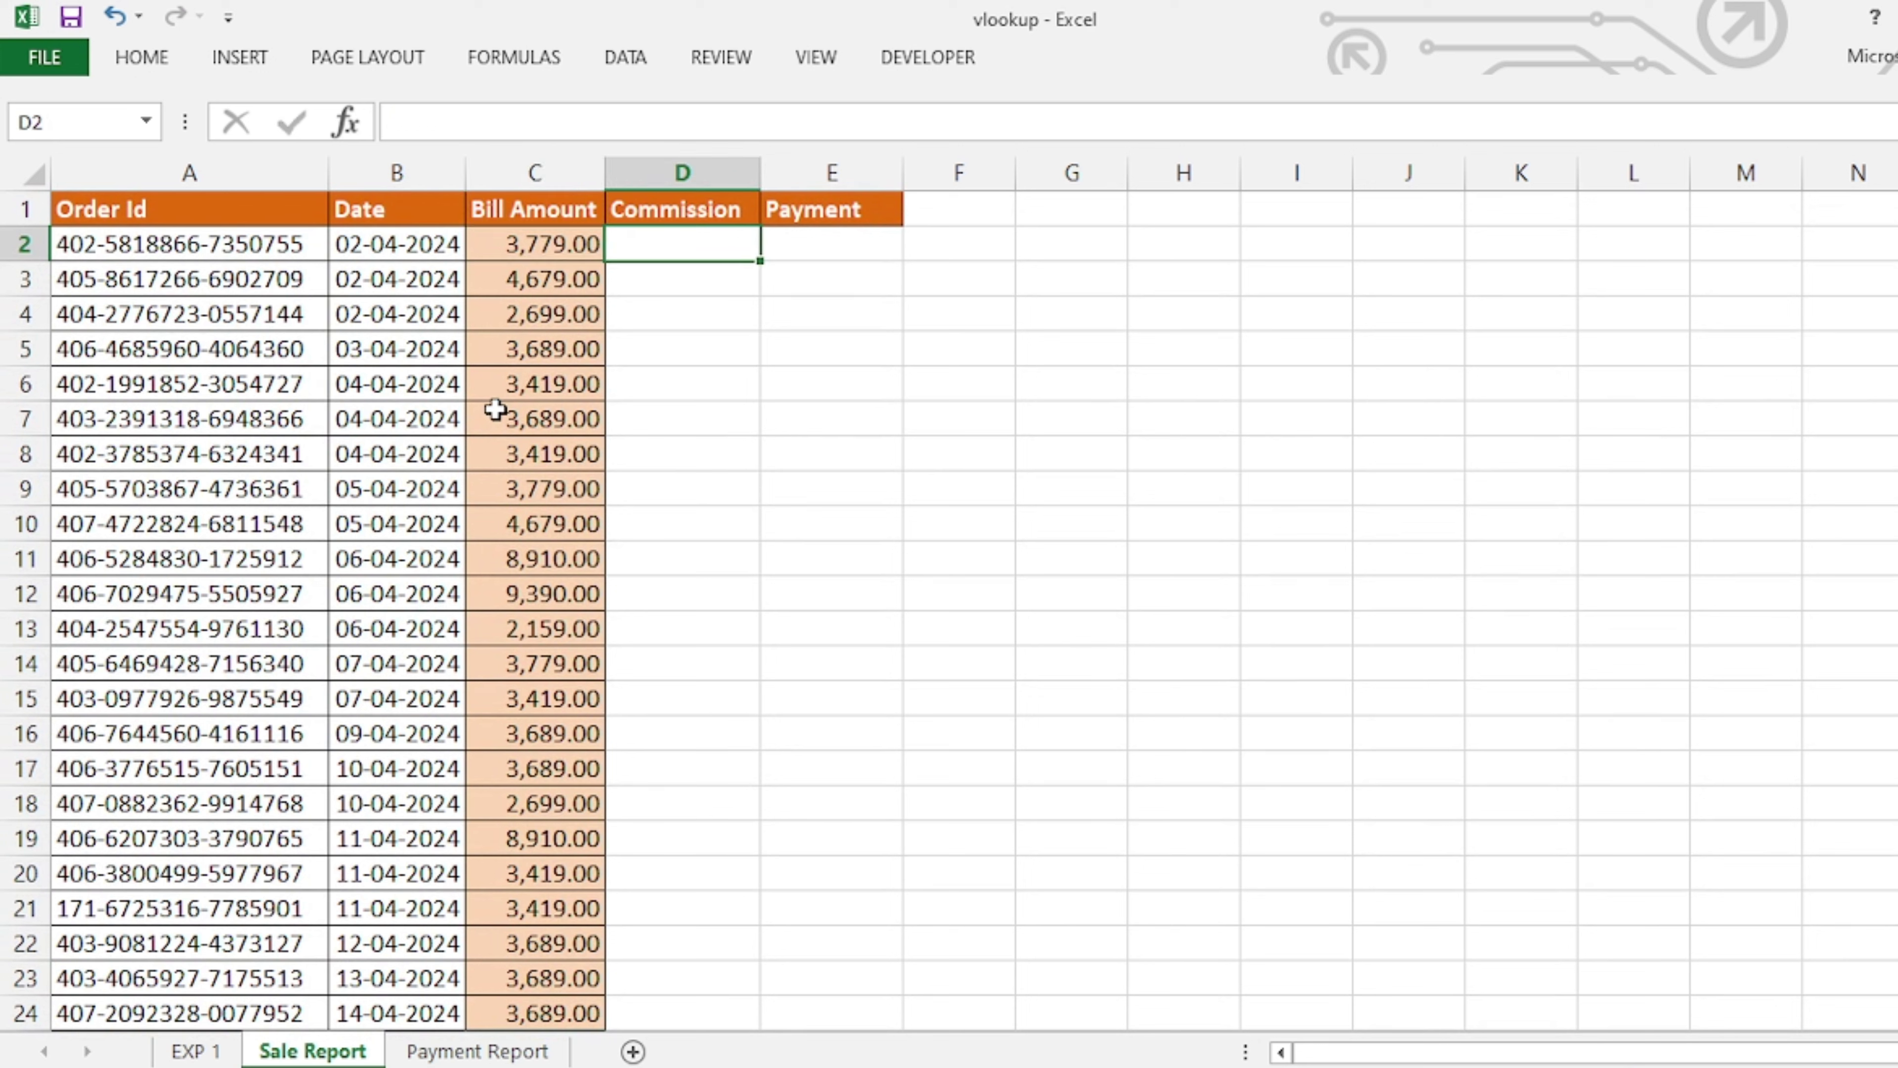
{"action": "type", "text": "=VLOOKUP("}
{"action": "key", "text": "Escape"}
{"action": "type", "text": "=vl"}
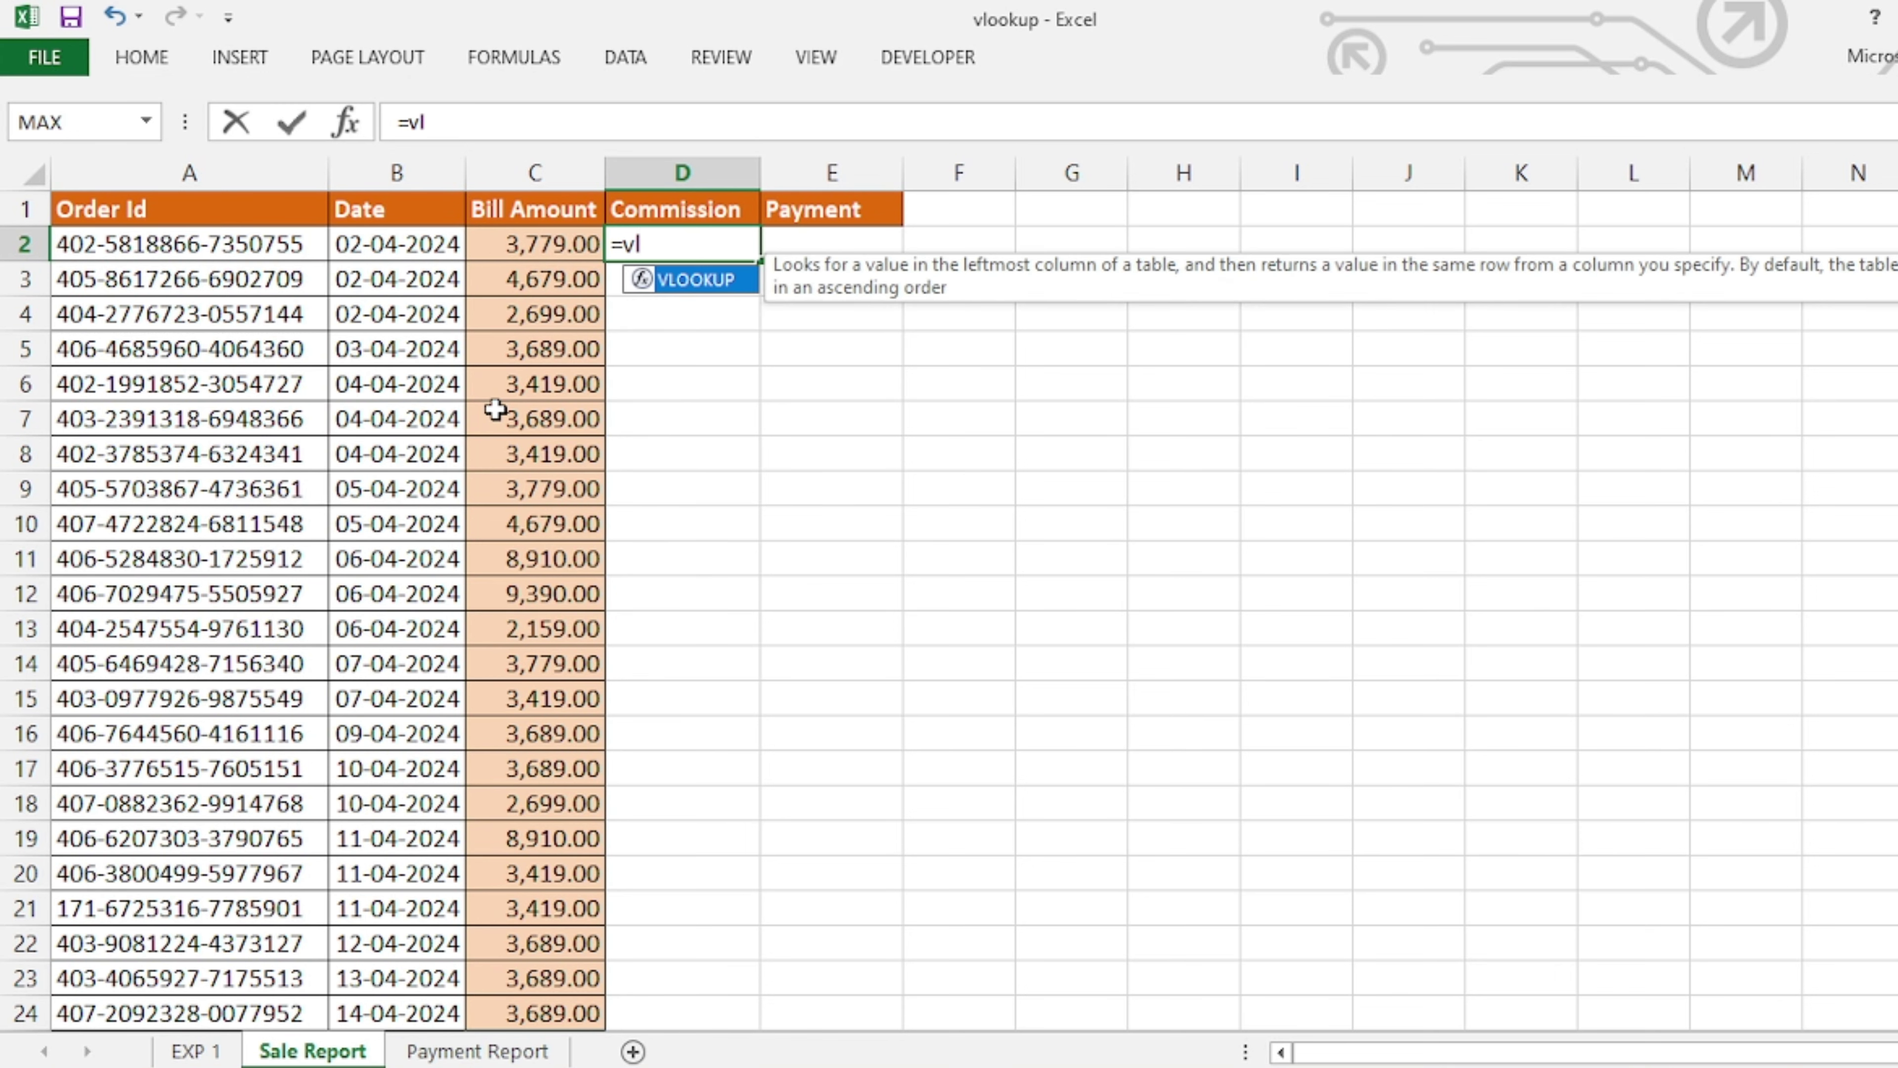
{"action": "key", "text": "Tab"}
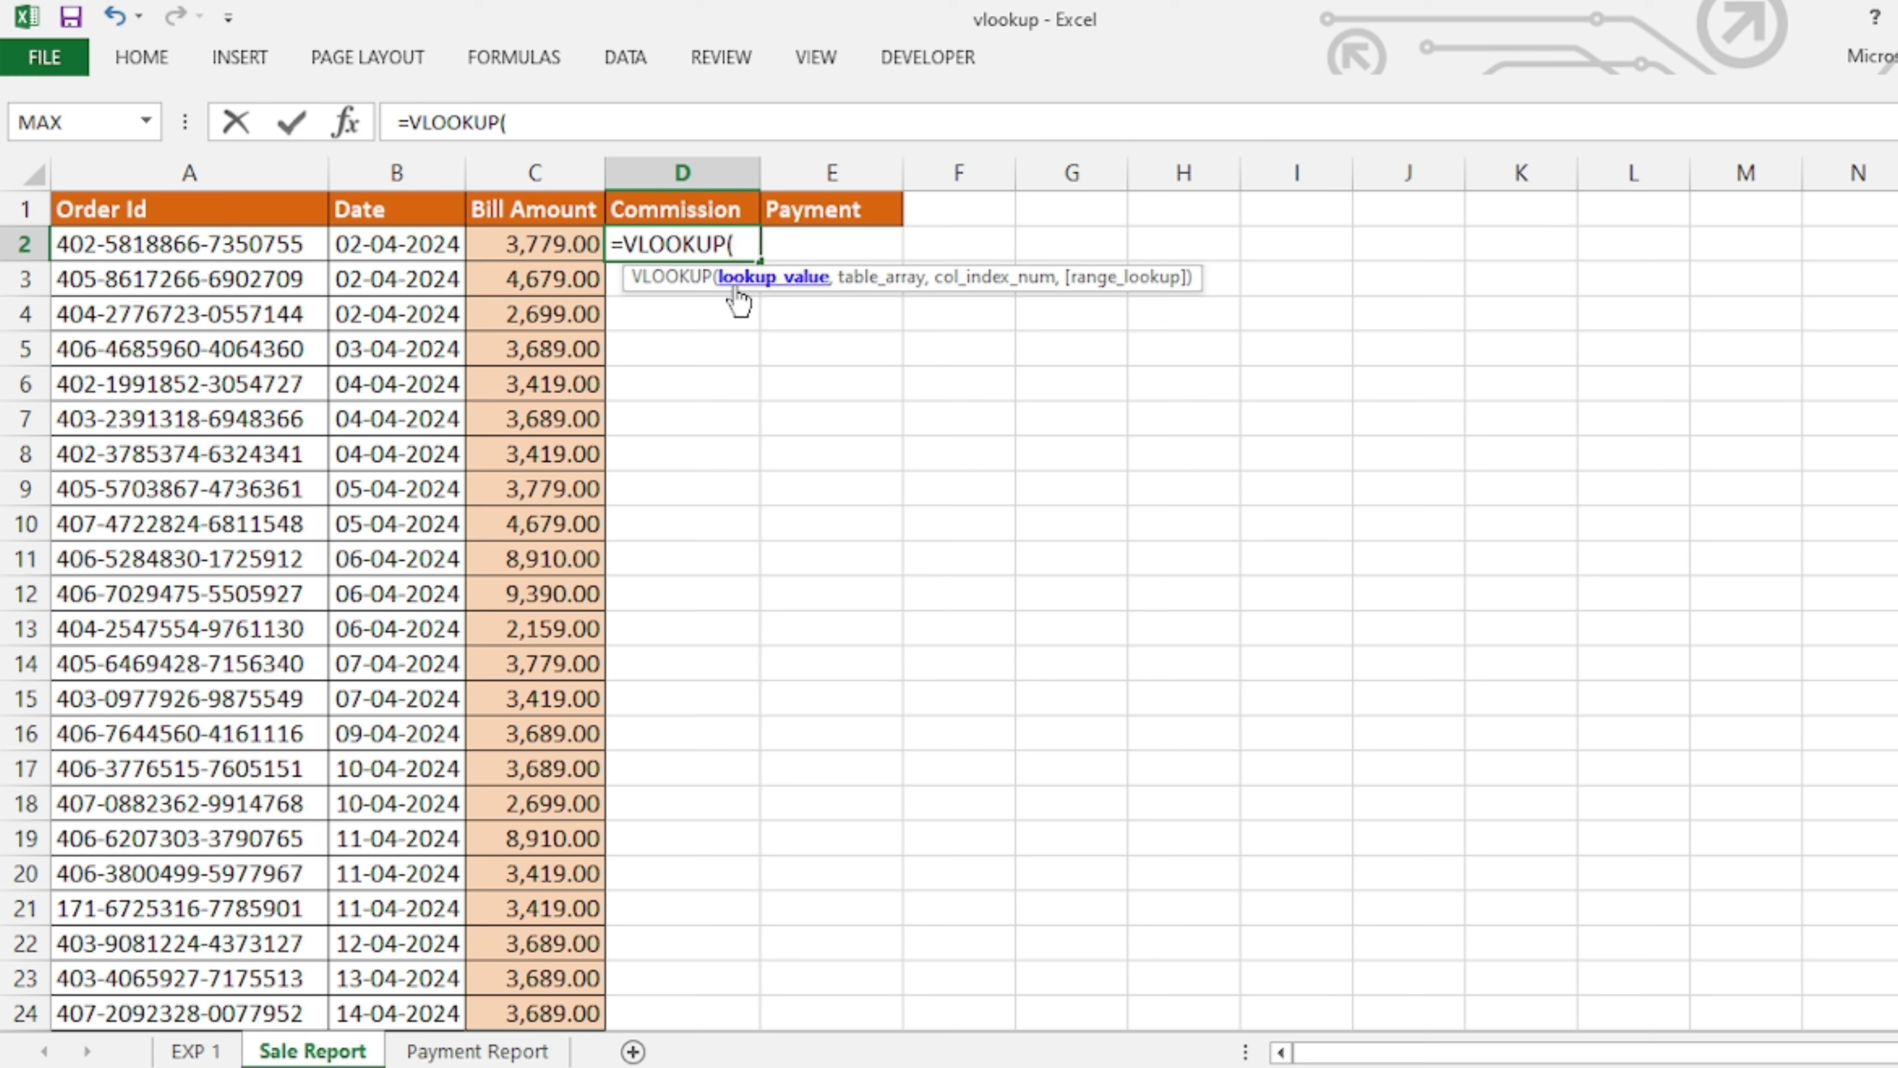
{"action": "left_click", "coordinate": [126, 236]}
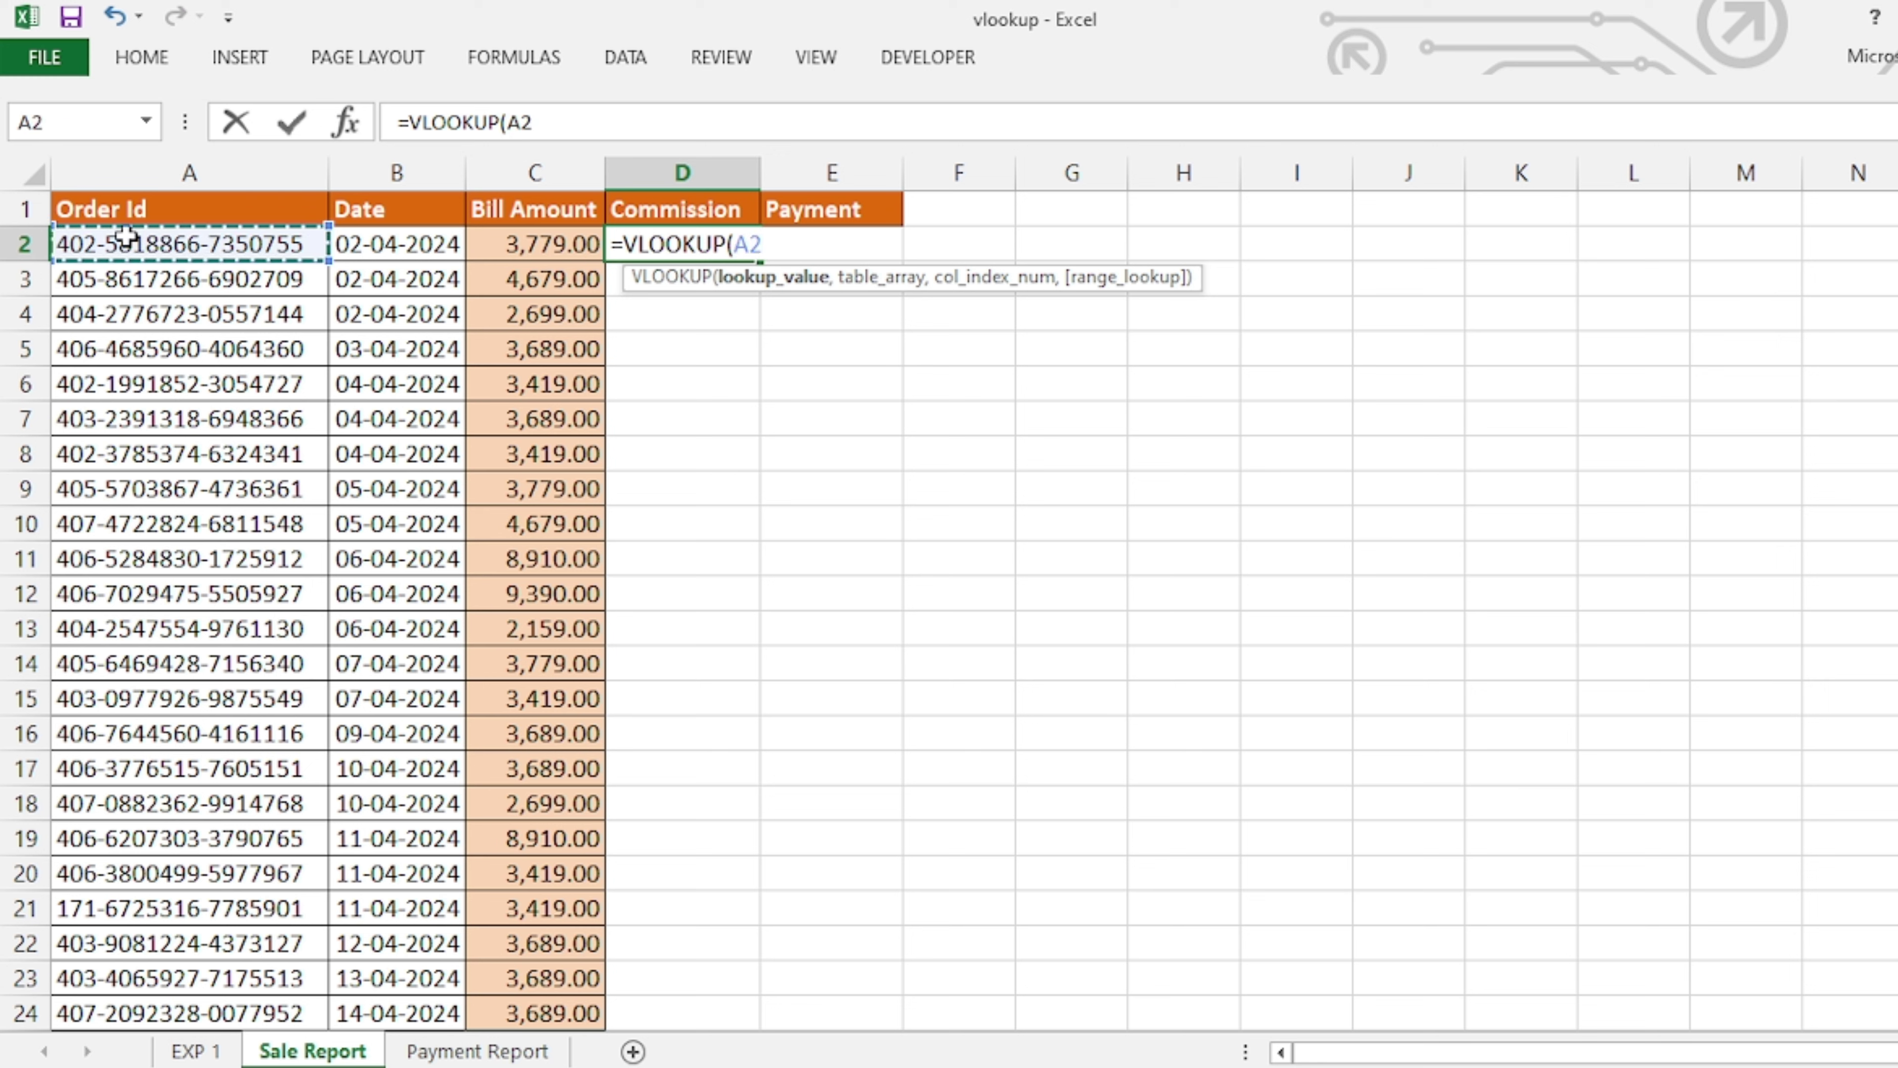
{"action": "type", "text": ","}
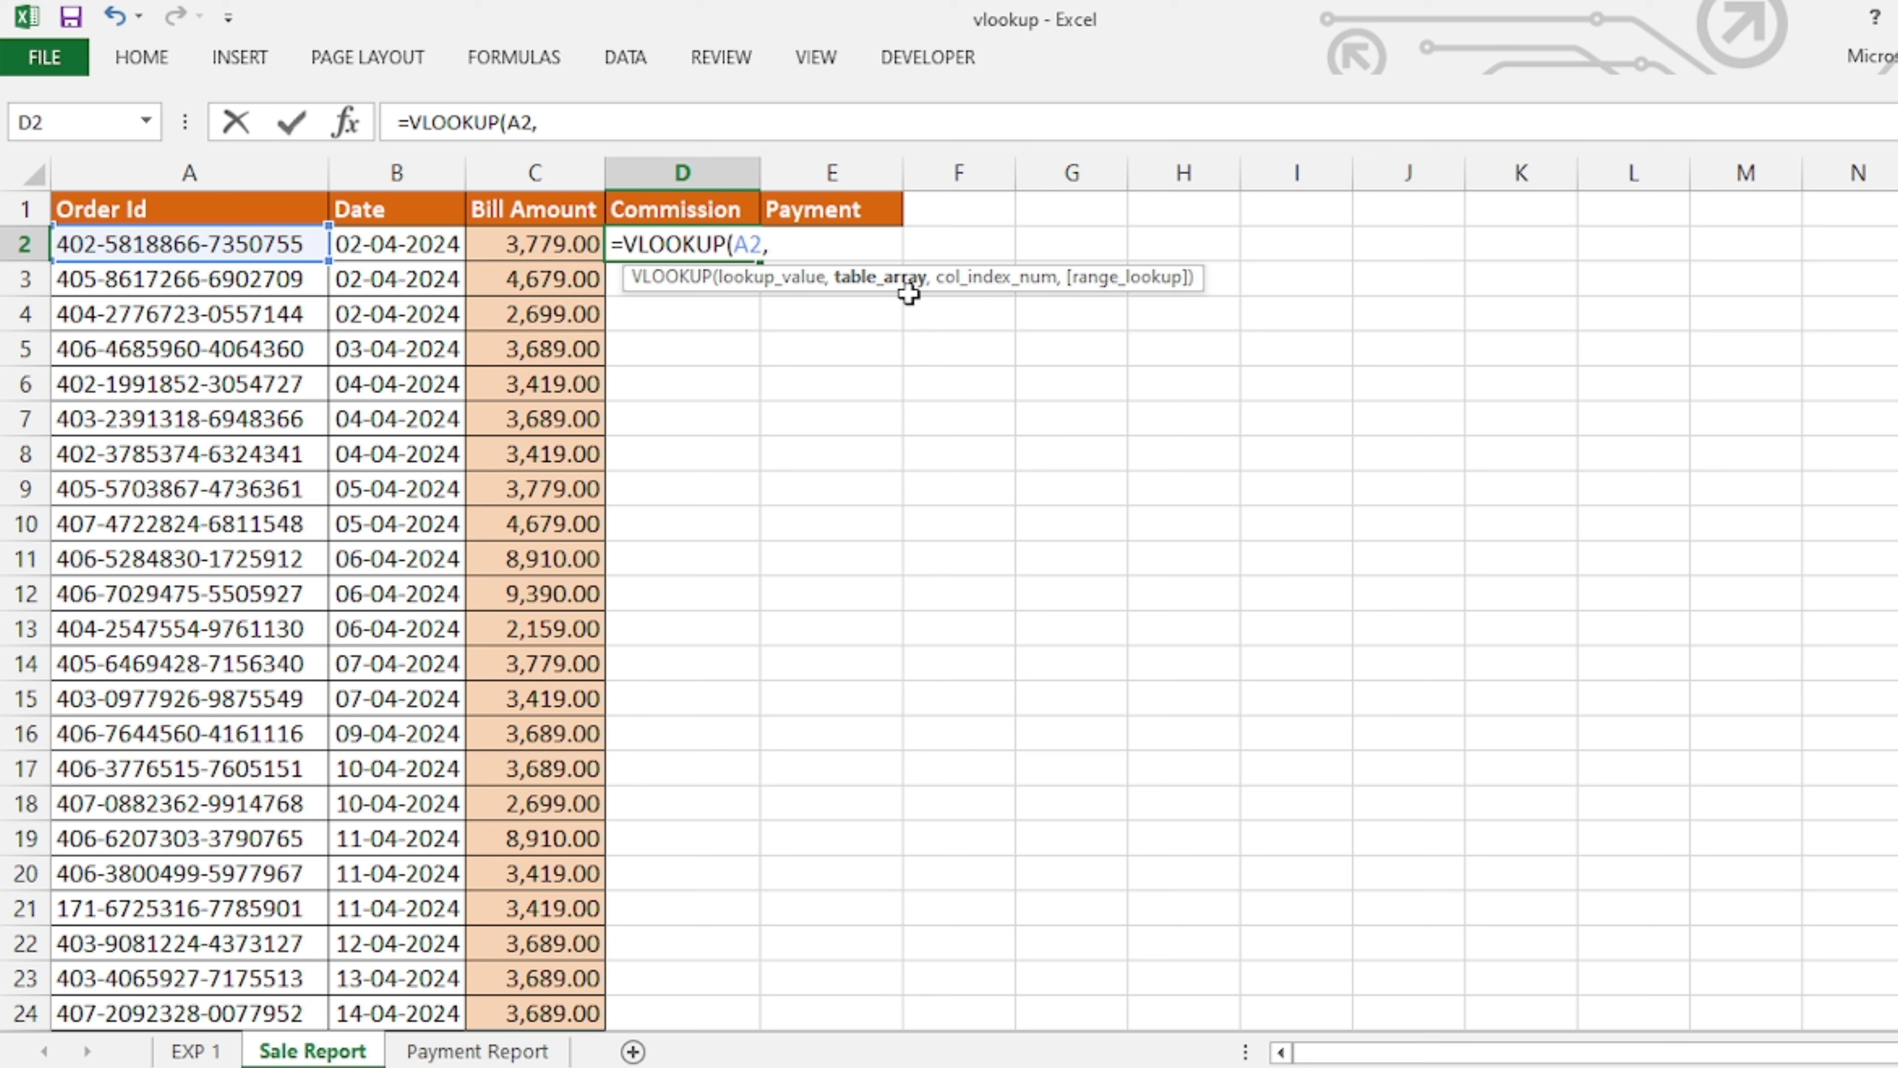
Step: Complete the D2 lookup with Payment Report columns A:D as table array, column index 3 and exact match FALSE
{"action": "left_click", "coordinate": [482, 1050]}
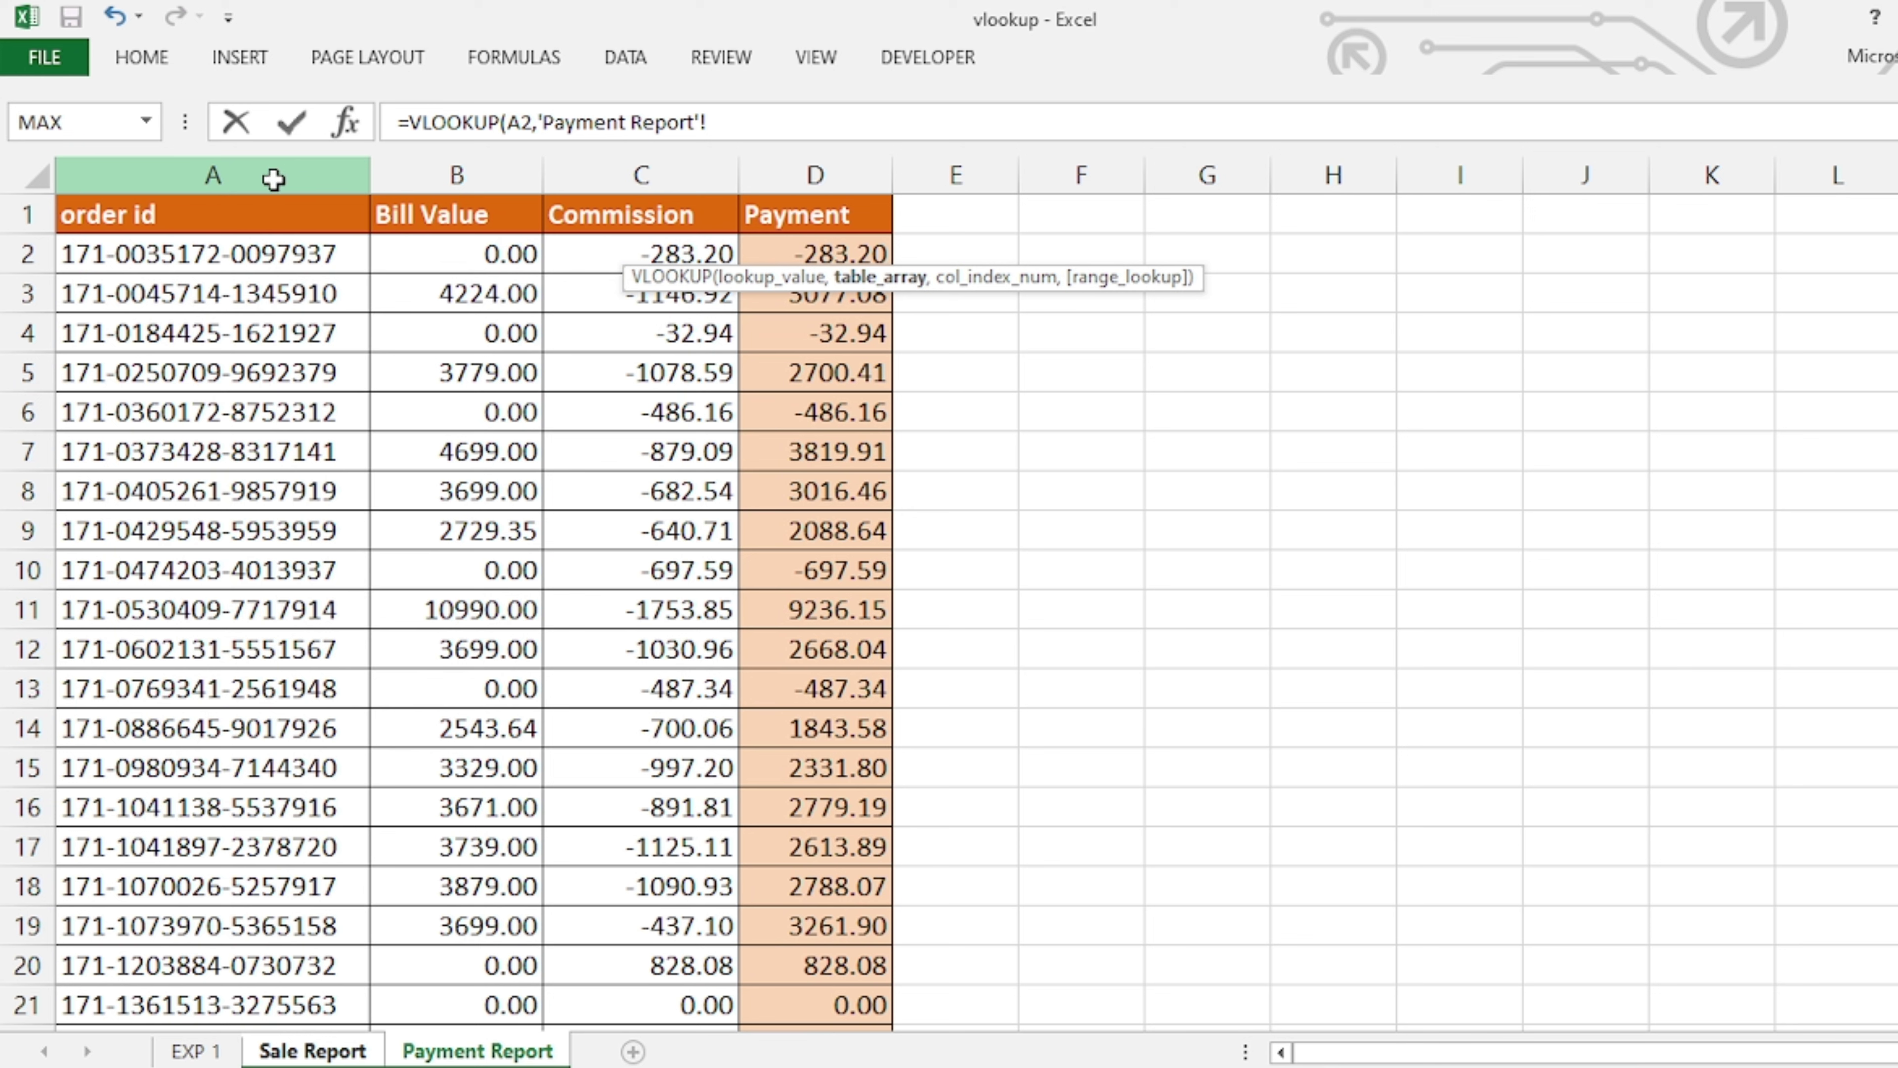
{"action": "left_click_drag", "start_coordinate": [273, 173], "coordinate": [813, 191]}
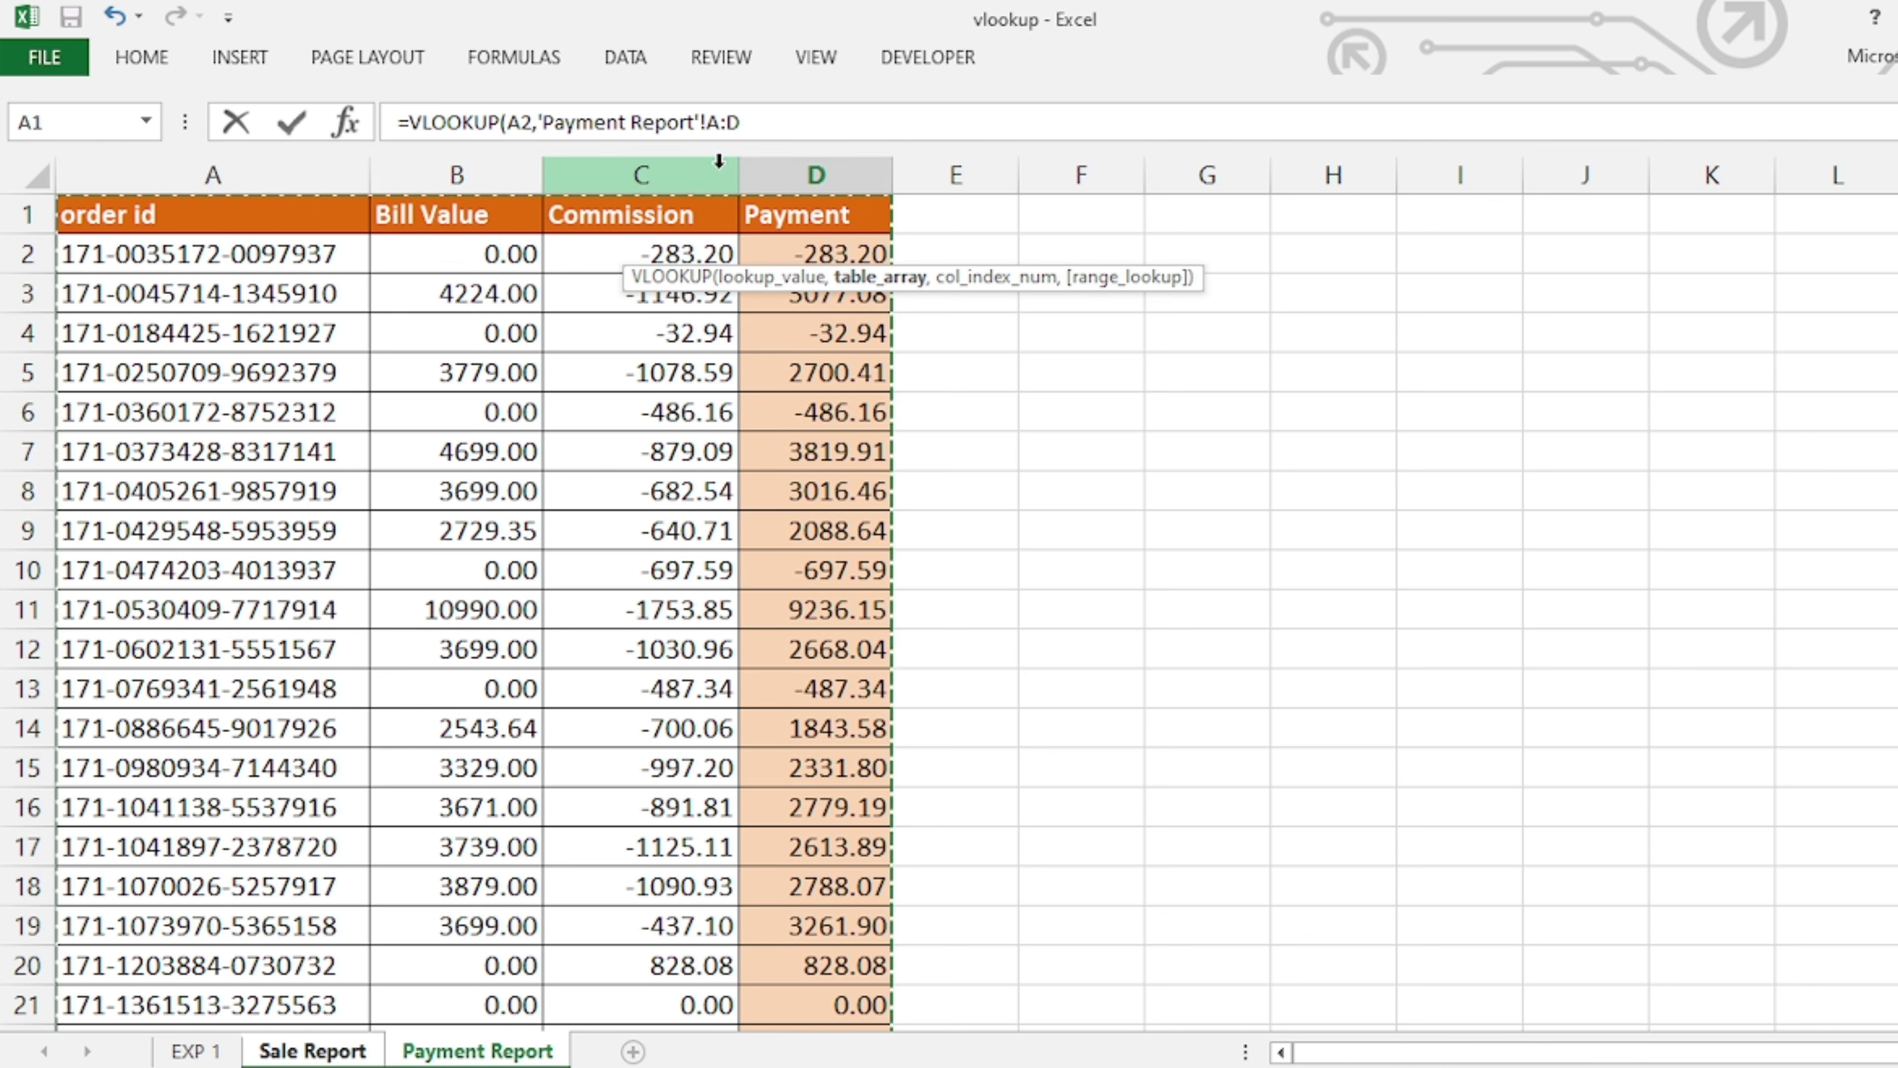
{"action": "left_click", "coordinate": [794, 118]}
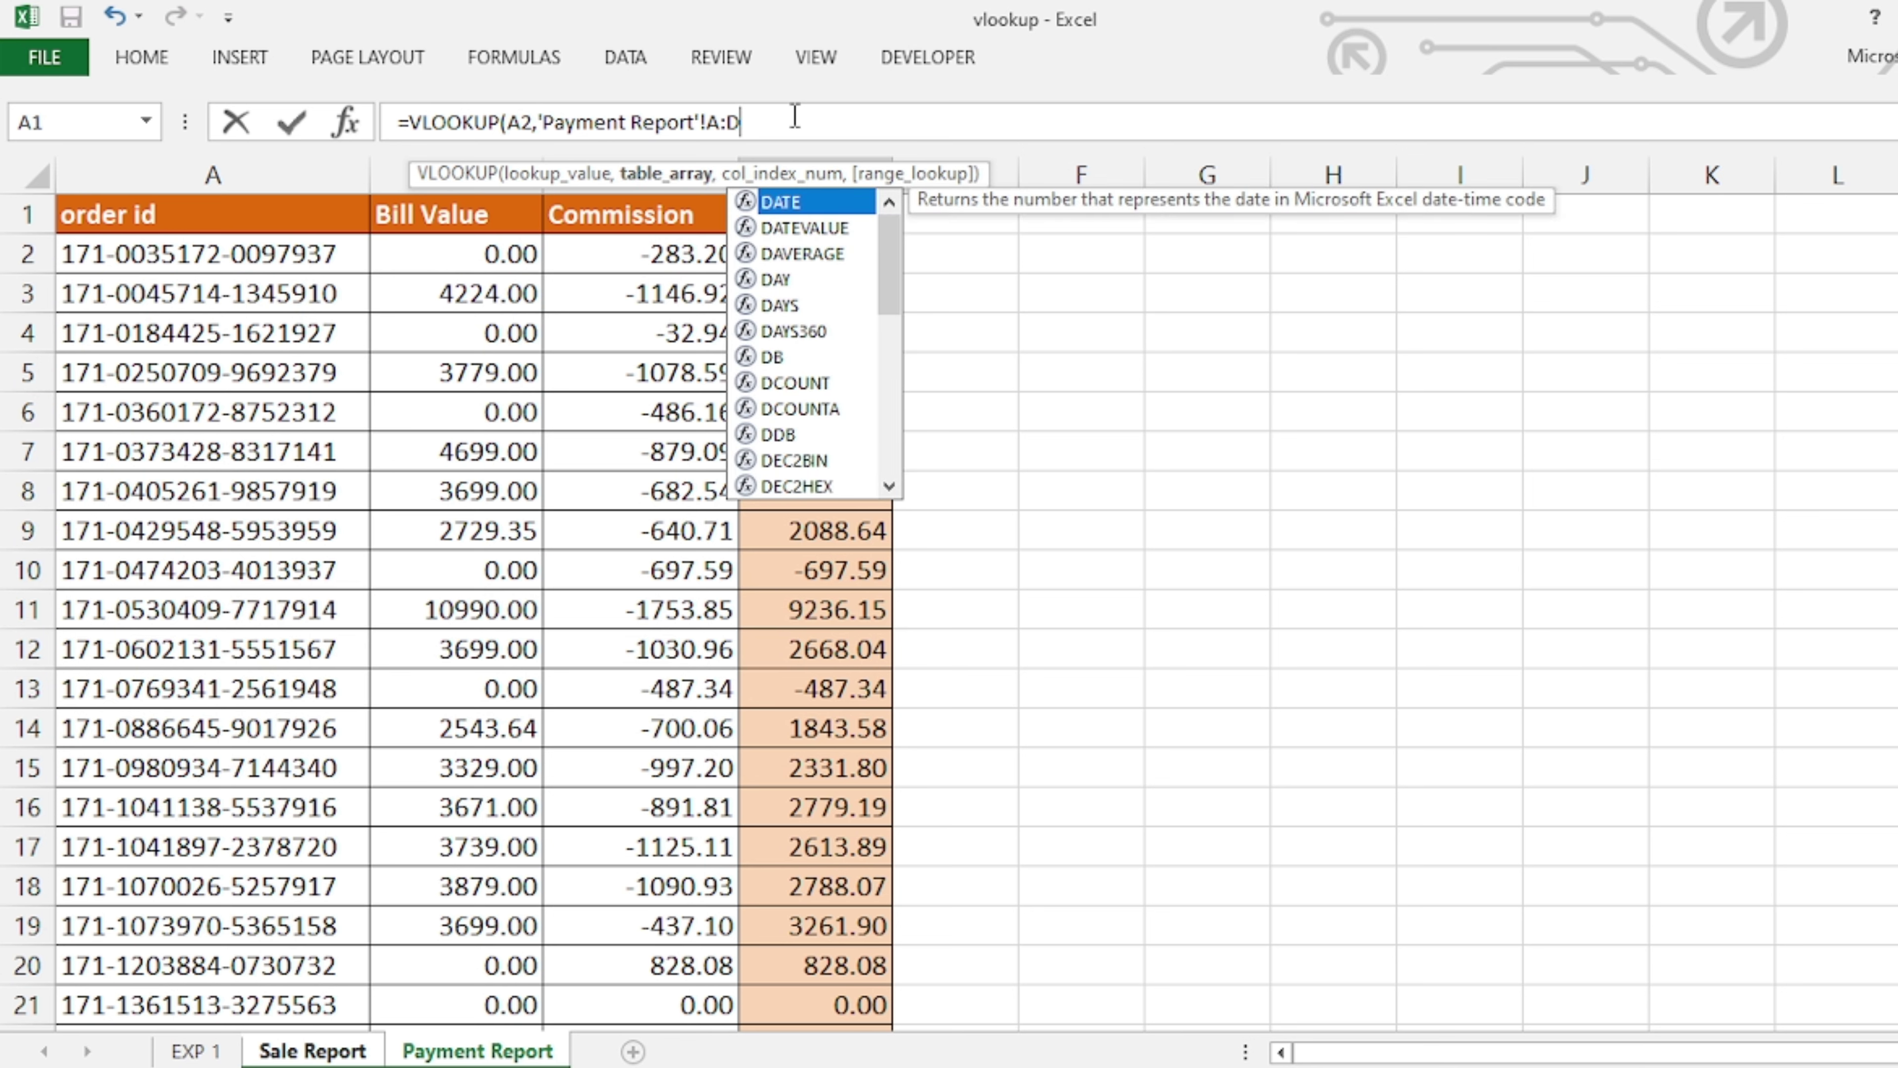
{"action": "type", "text": ","}
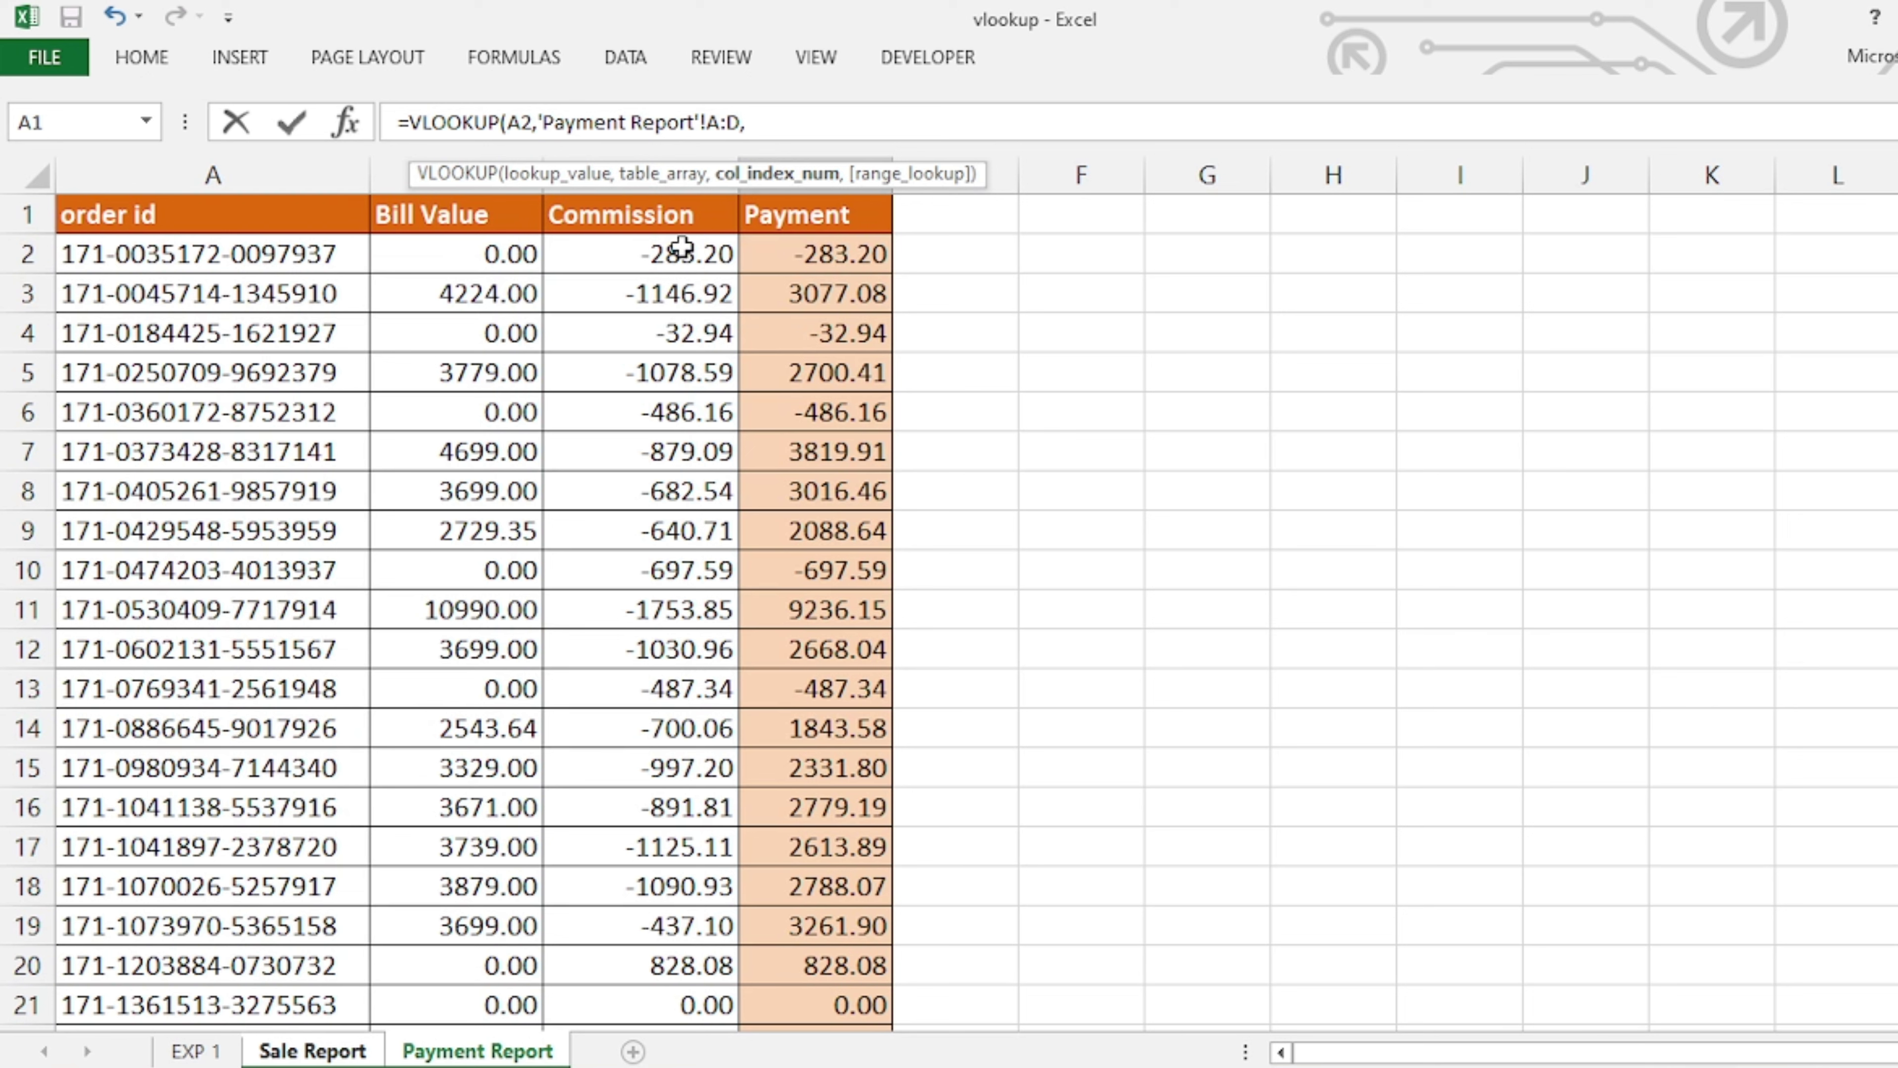
{"action": "type", "text": ","}
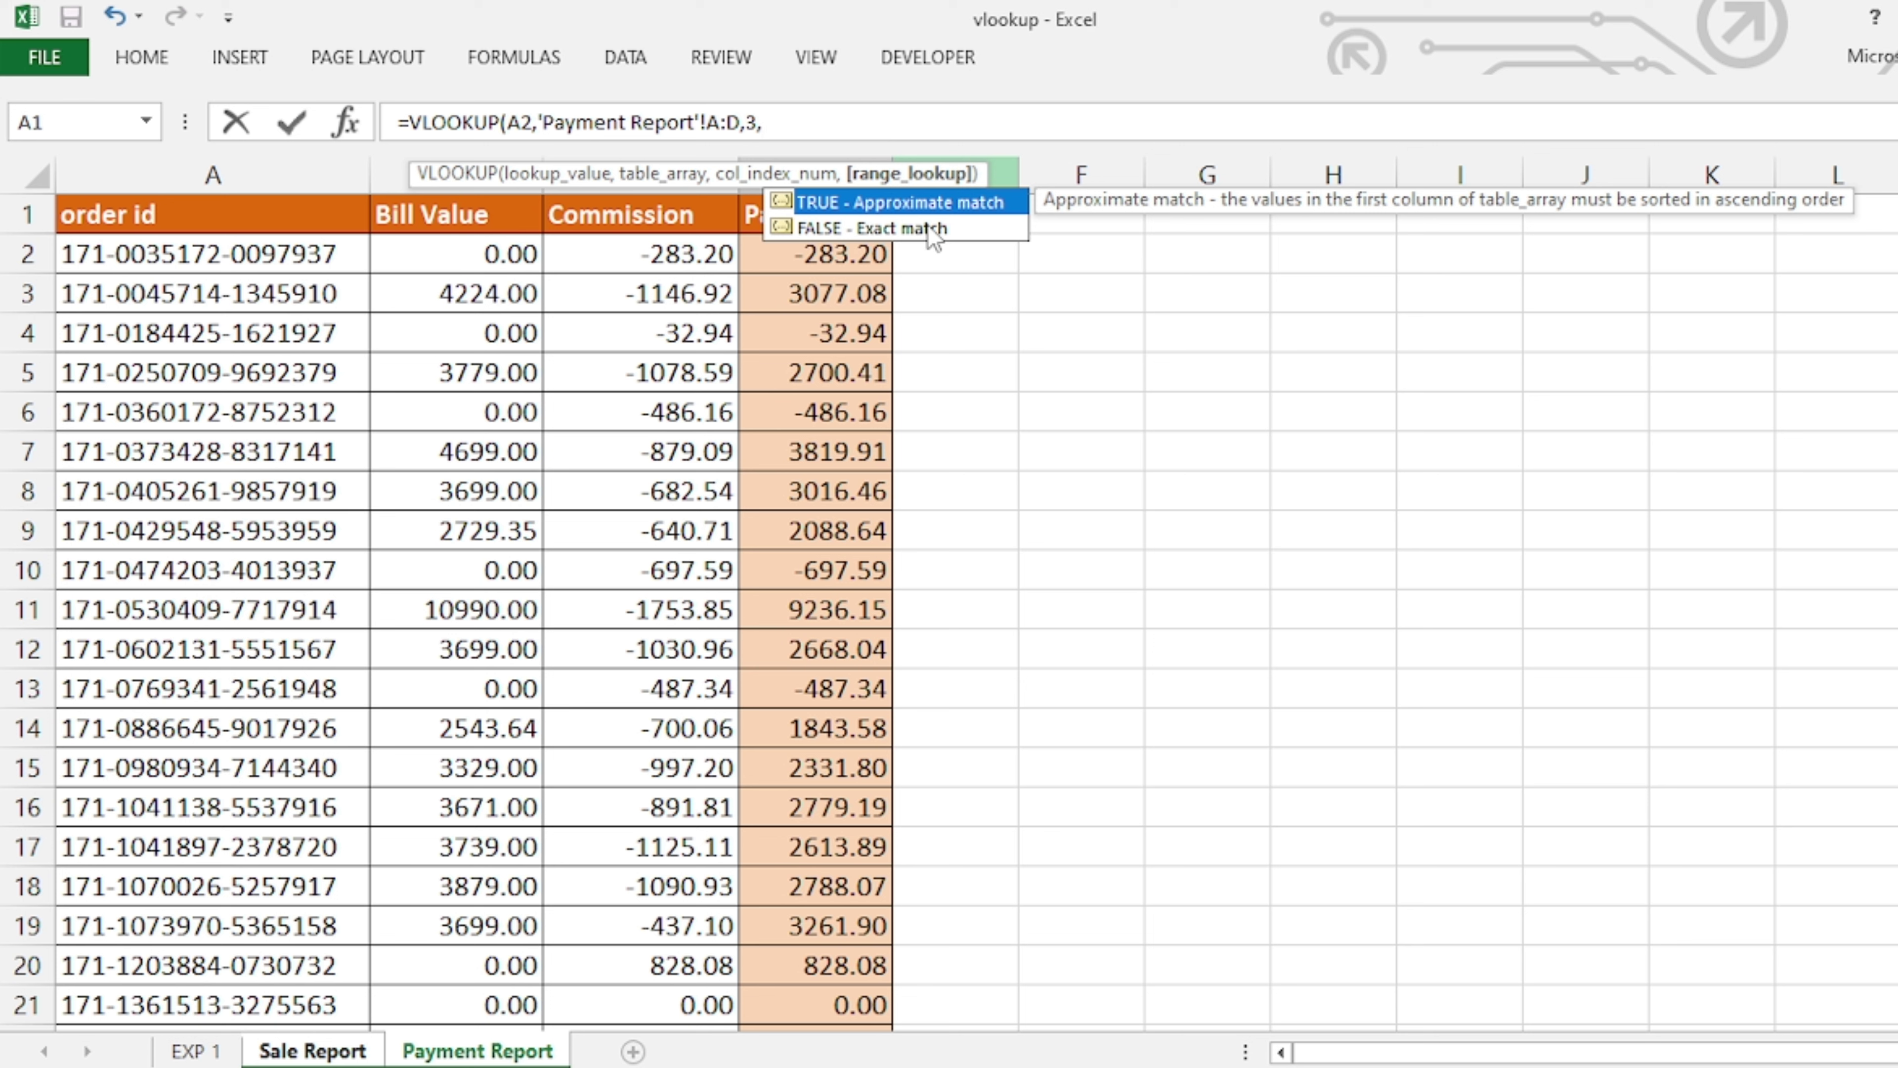
{"action": "double_click", "coordinate": [882, 228]}
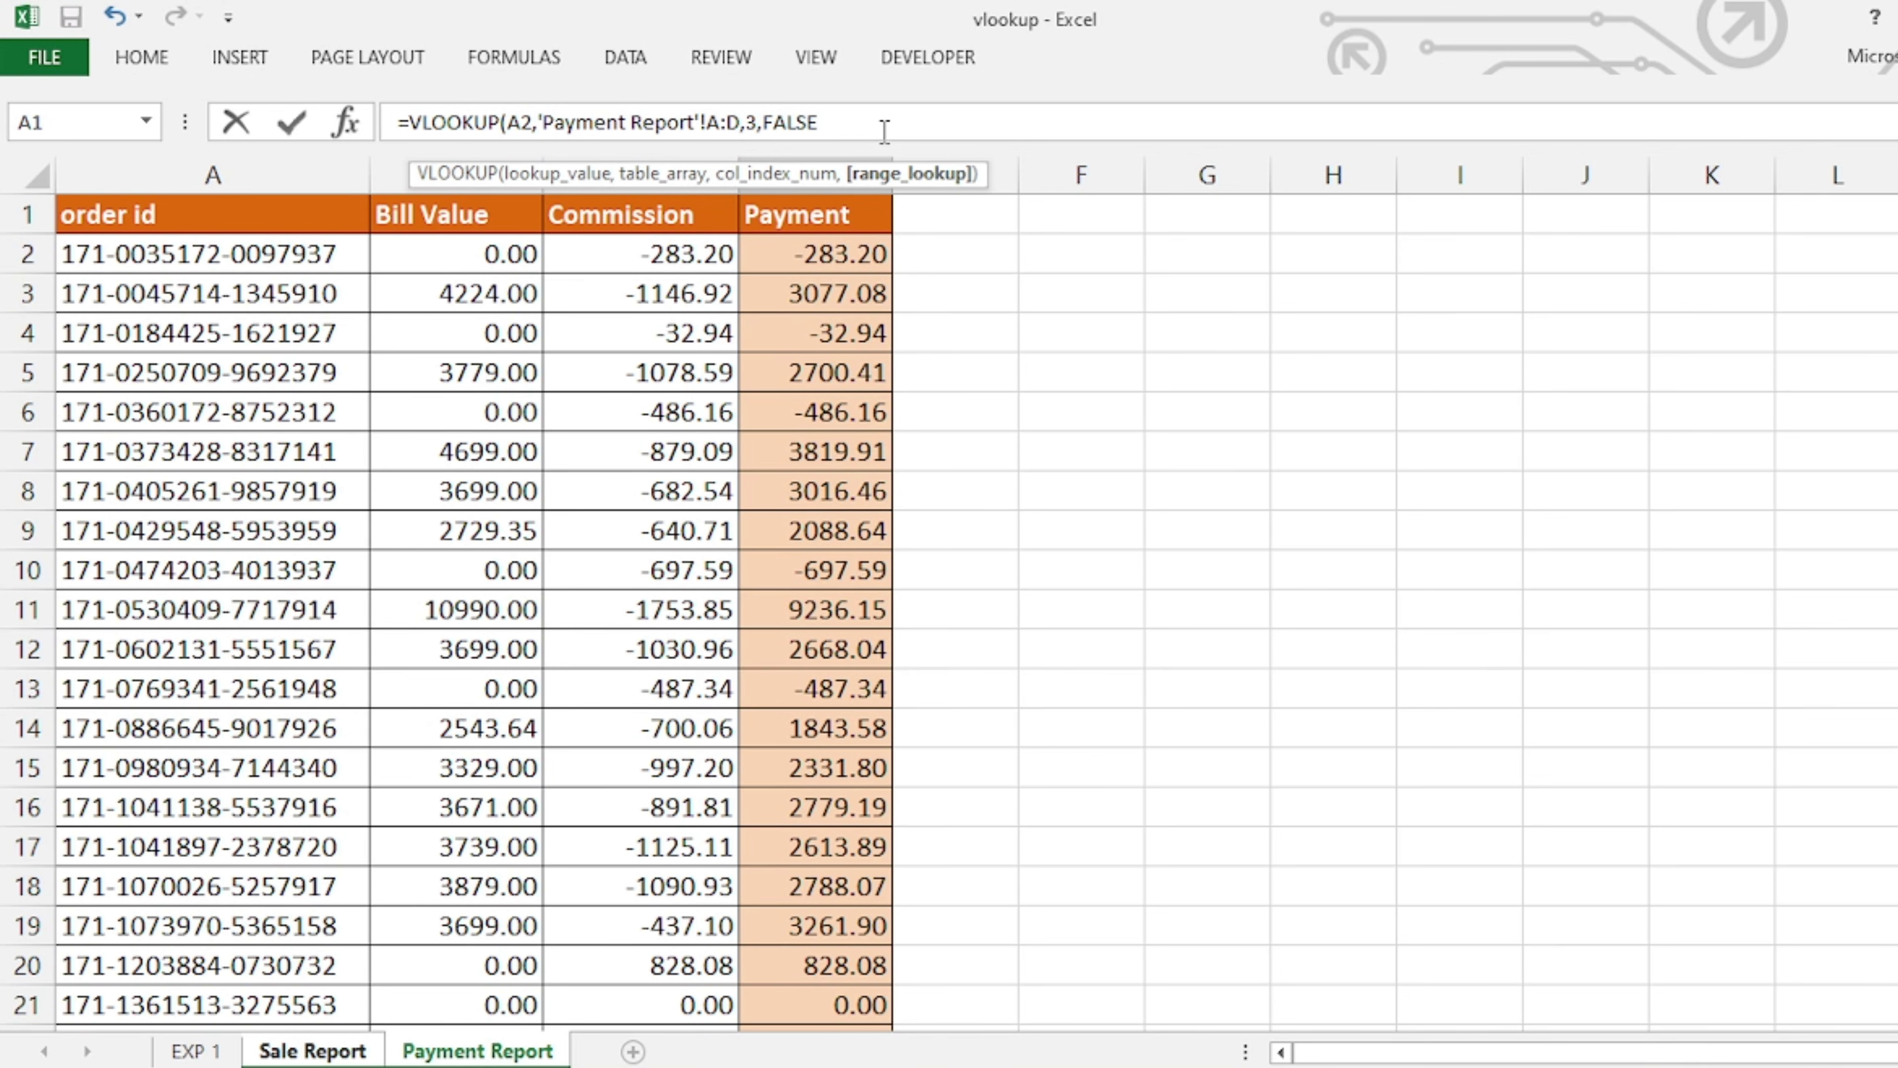
{"action": "type", "text": ")"}
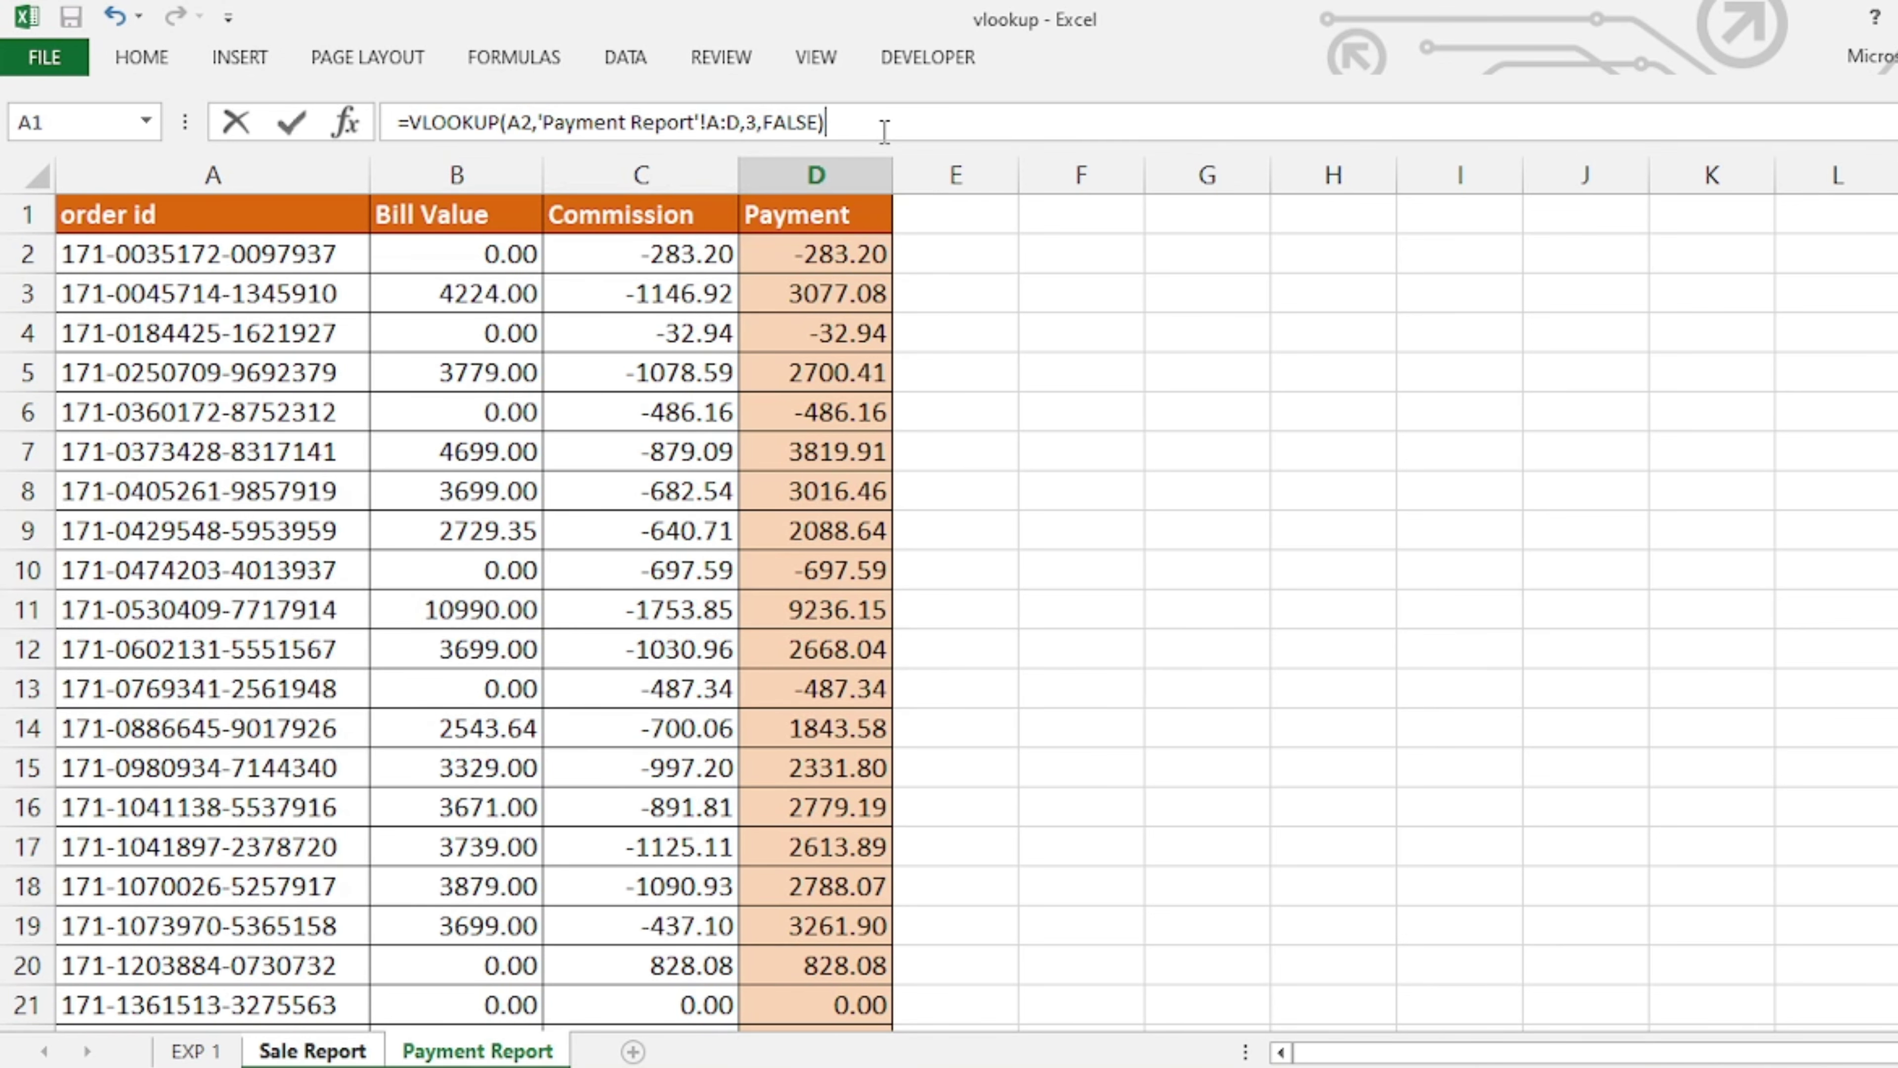
{"action": "key", "text": "Return"}
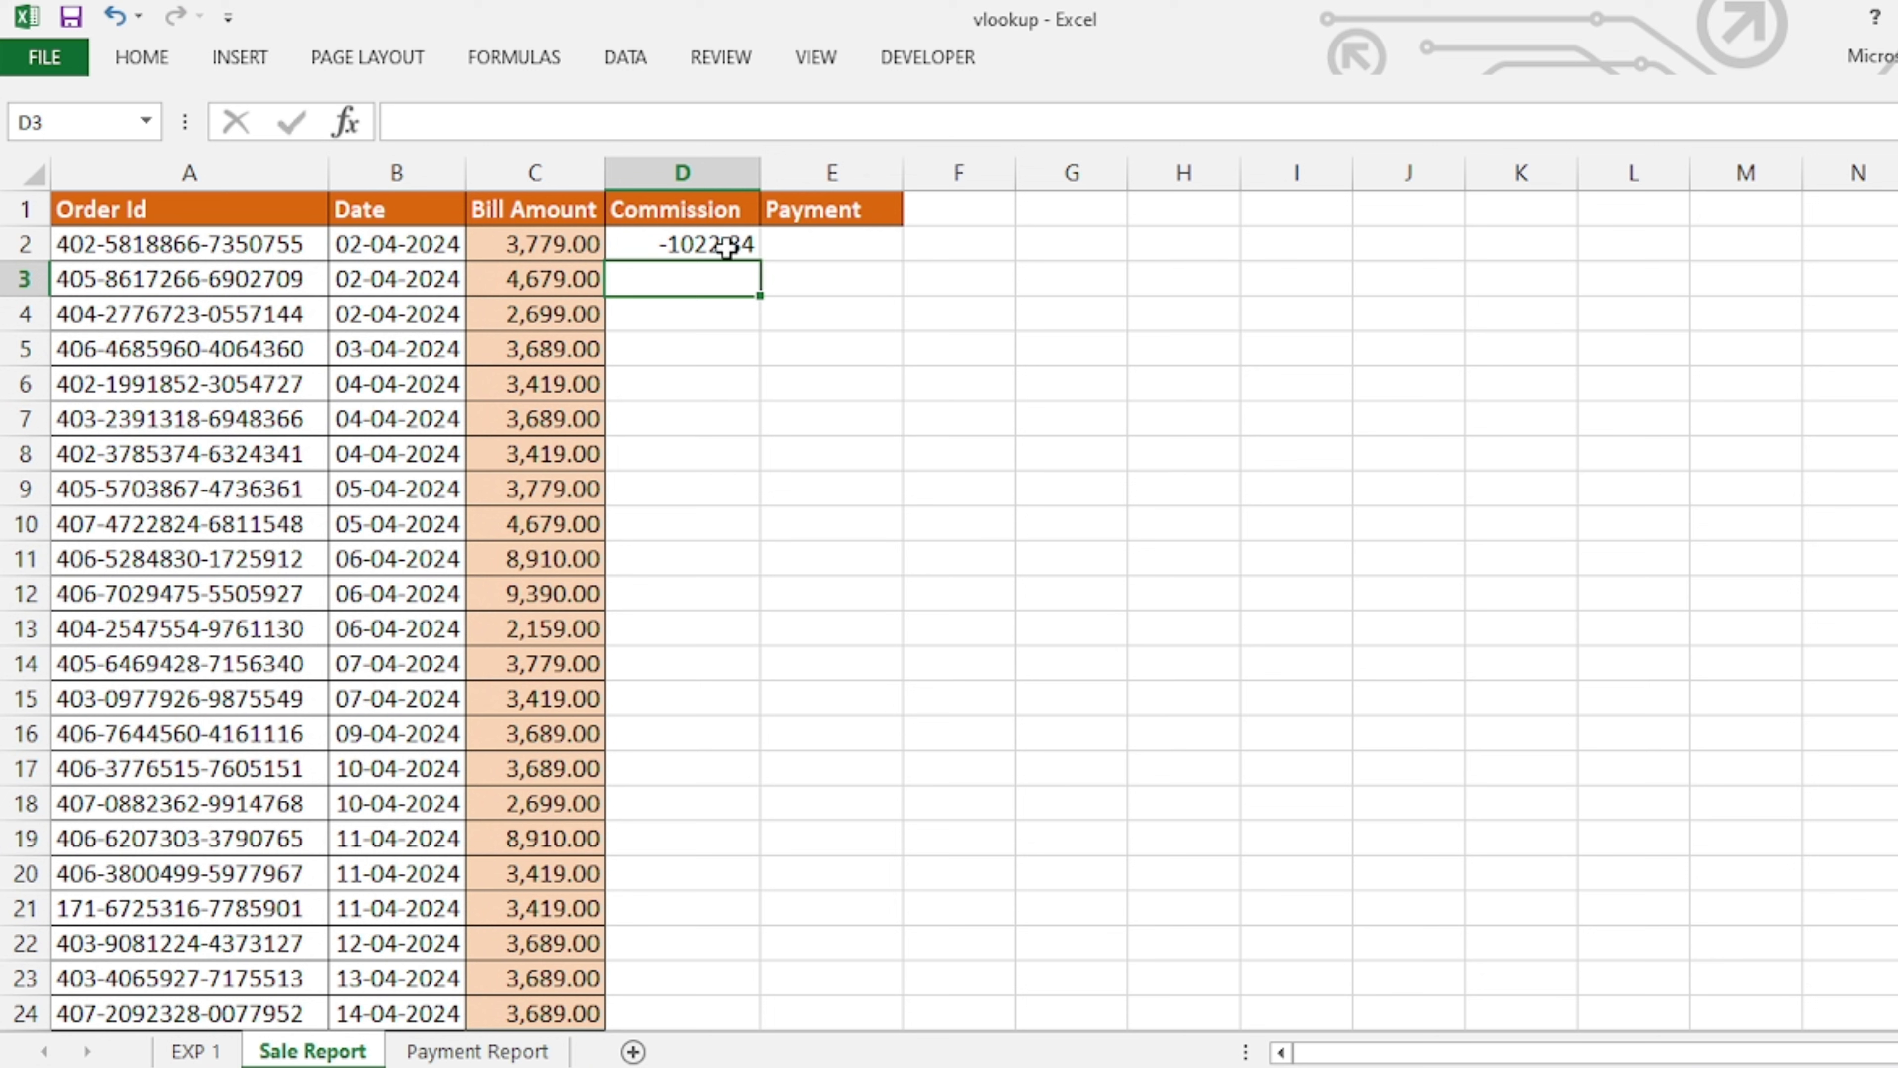
Step: Check the Commission lookup formula in D2 against the order ID in A2, ending on Payment cell E2
{"action": "left_click", "coordinate": [289, 249]}
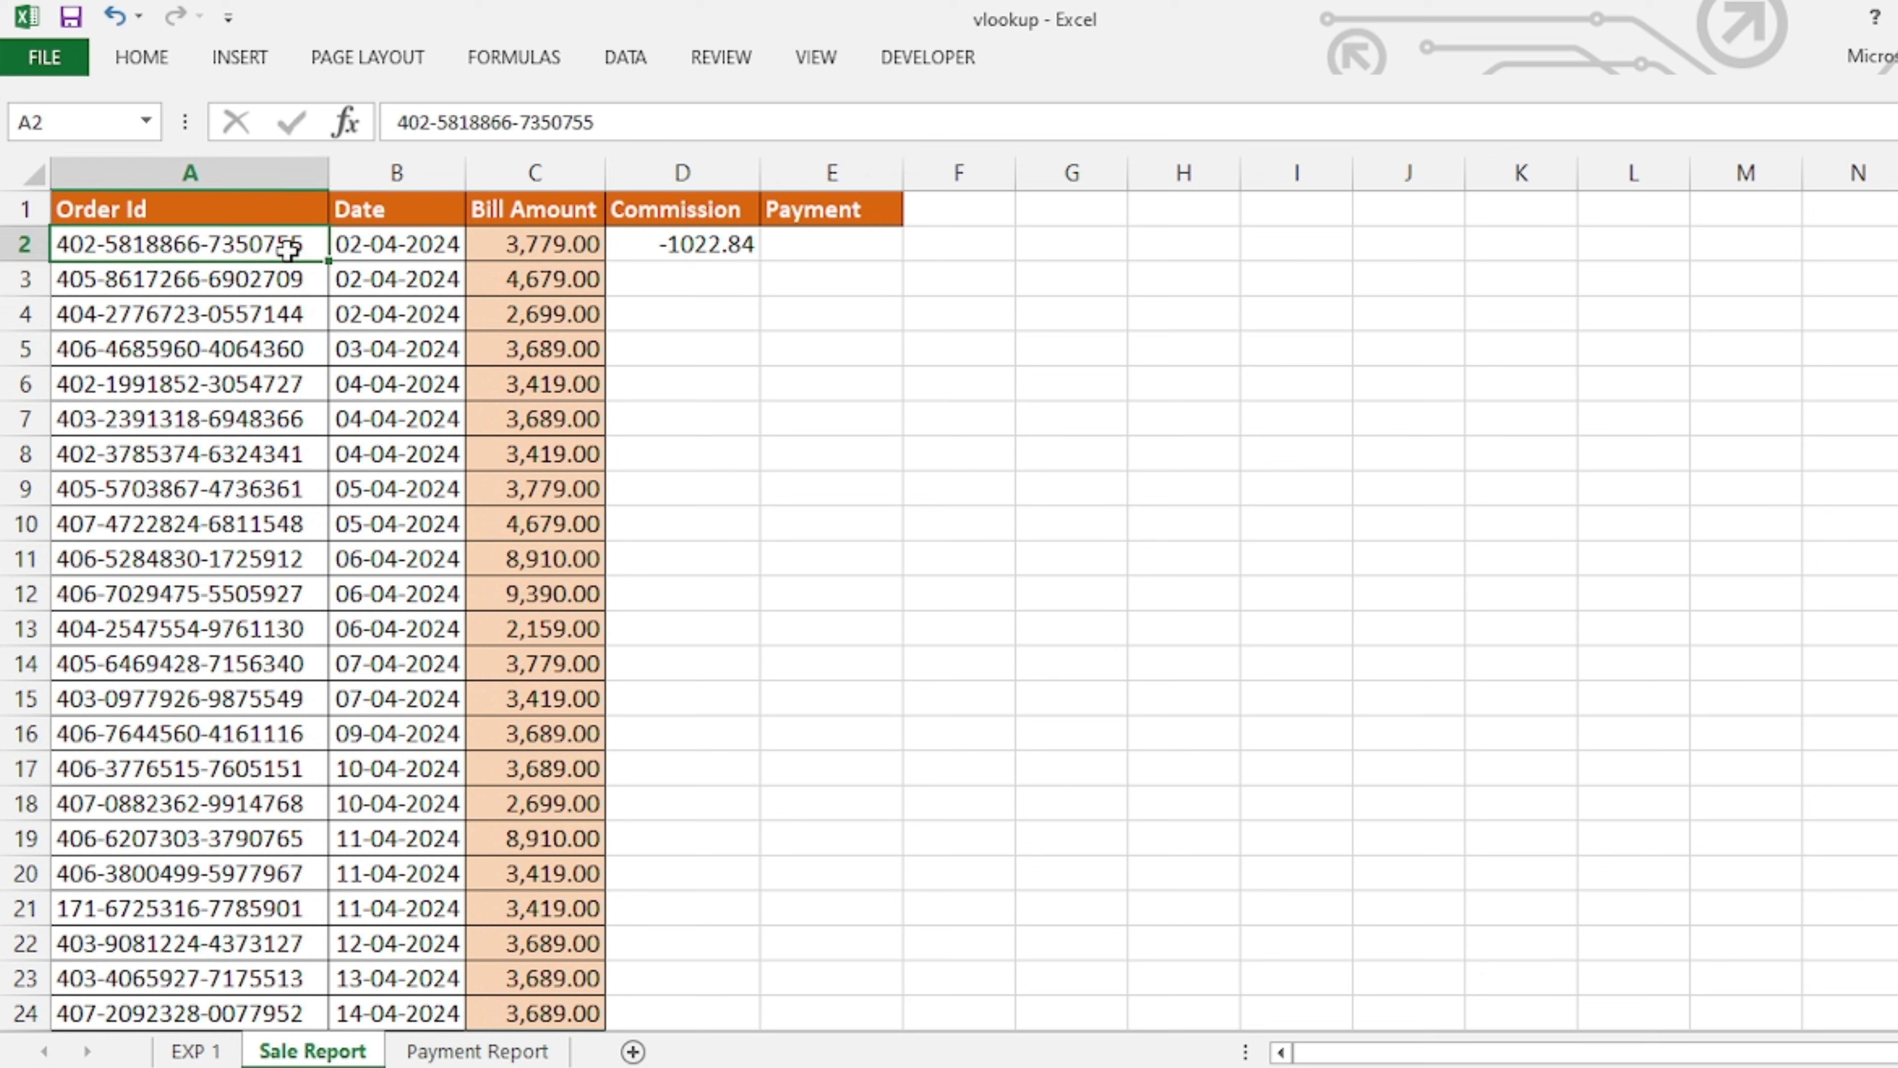
{"action": "left_click", "coordinate": [707, 251]}
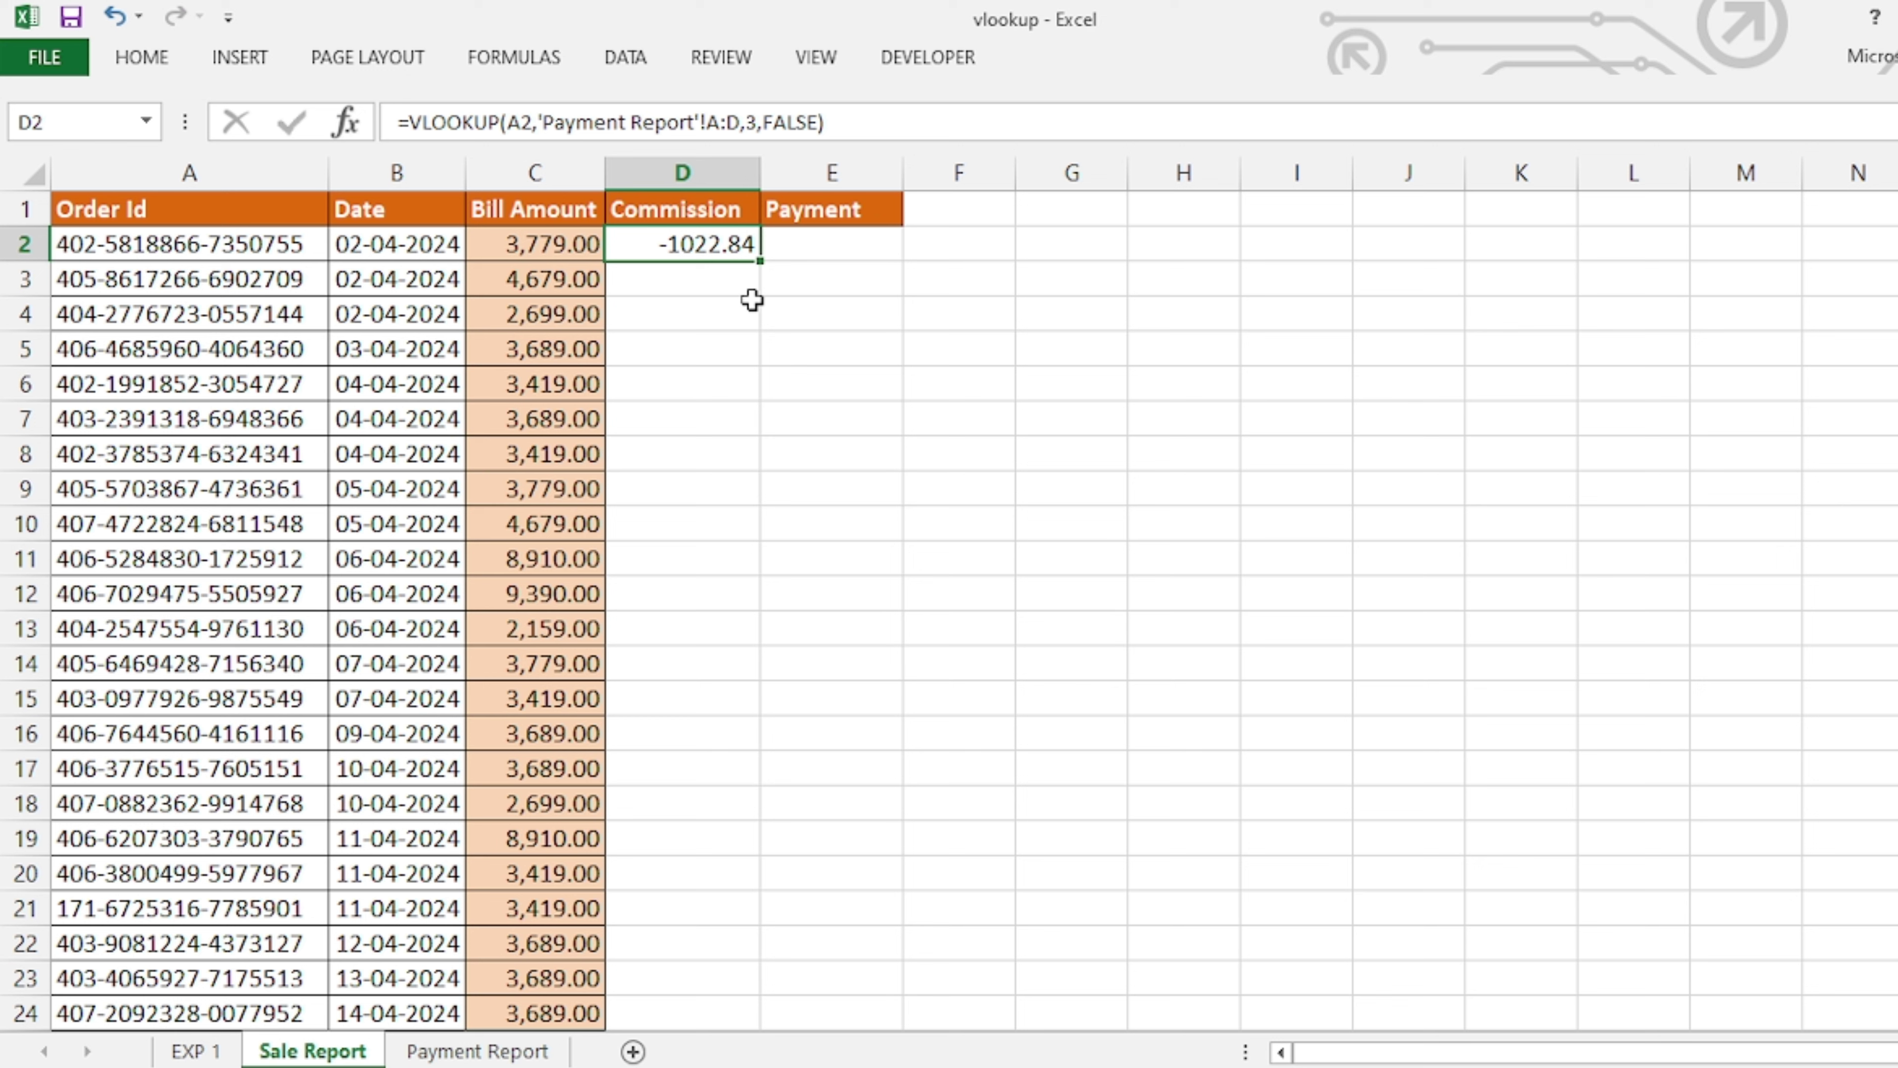
{"action": "key", "text": "Right"}
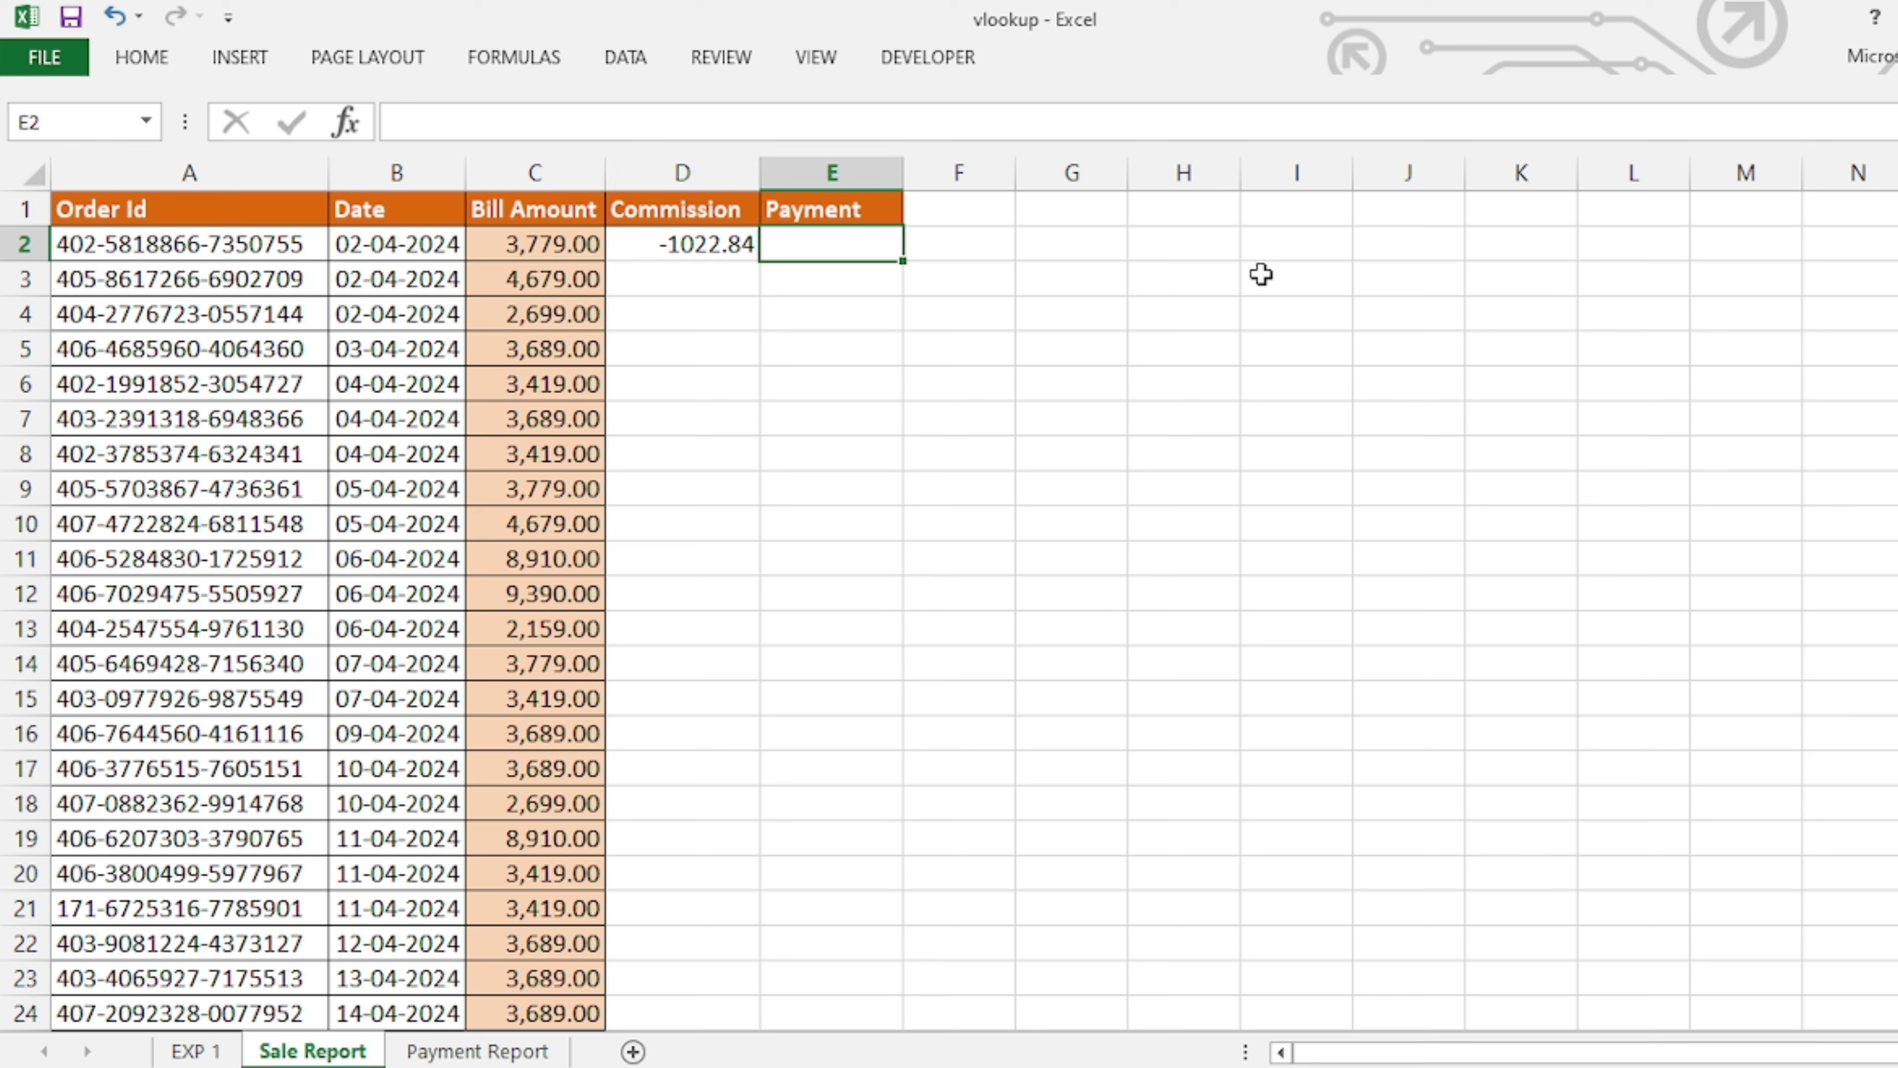
Step: Start a VLOOKUP formula in Payment cell E2 with A2 as lookup value and Payment Report columns A:D as table array
{"action": "type", "text": "=vlo"}
{"action": "key", "text": "Tab"}
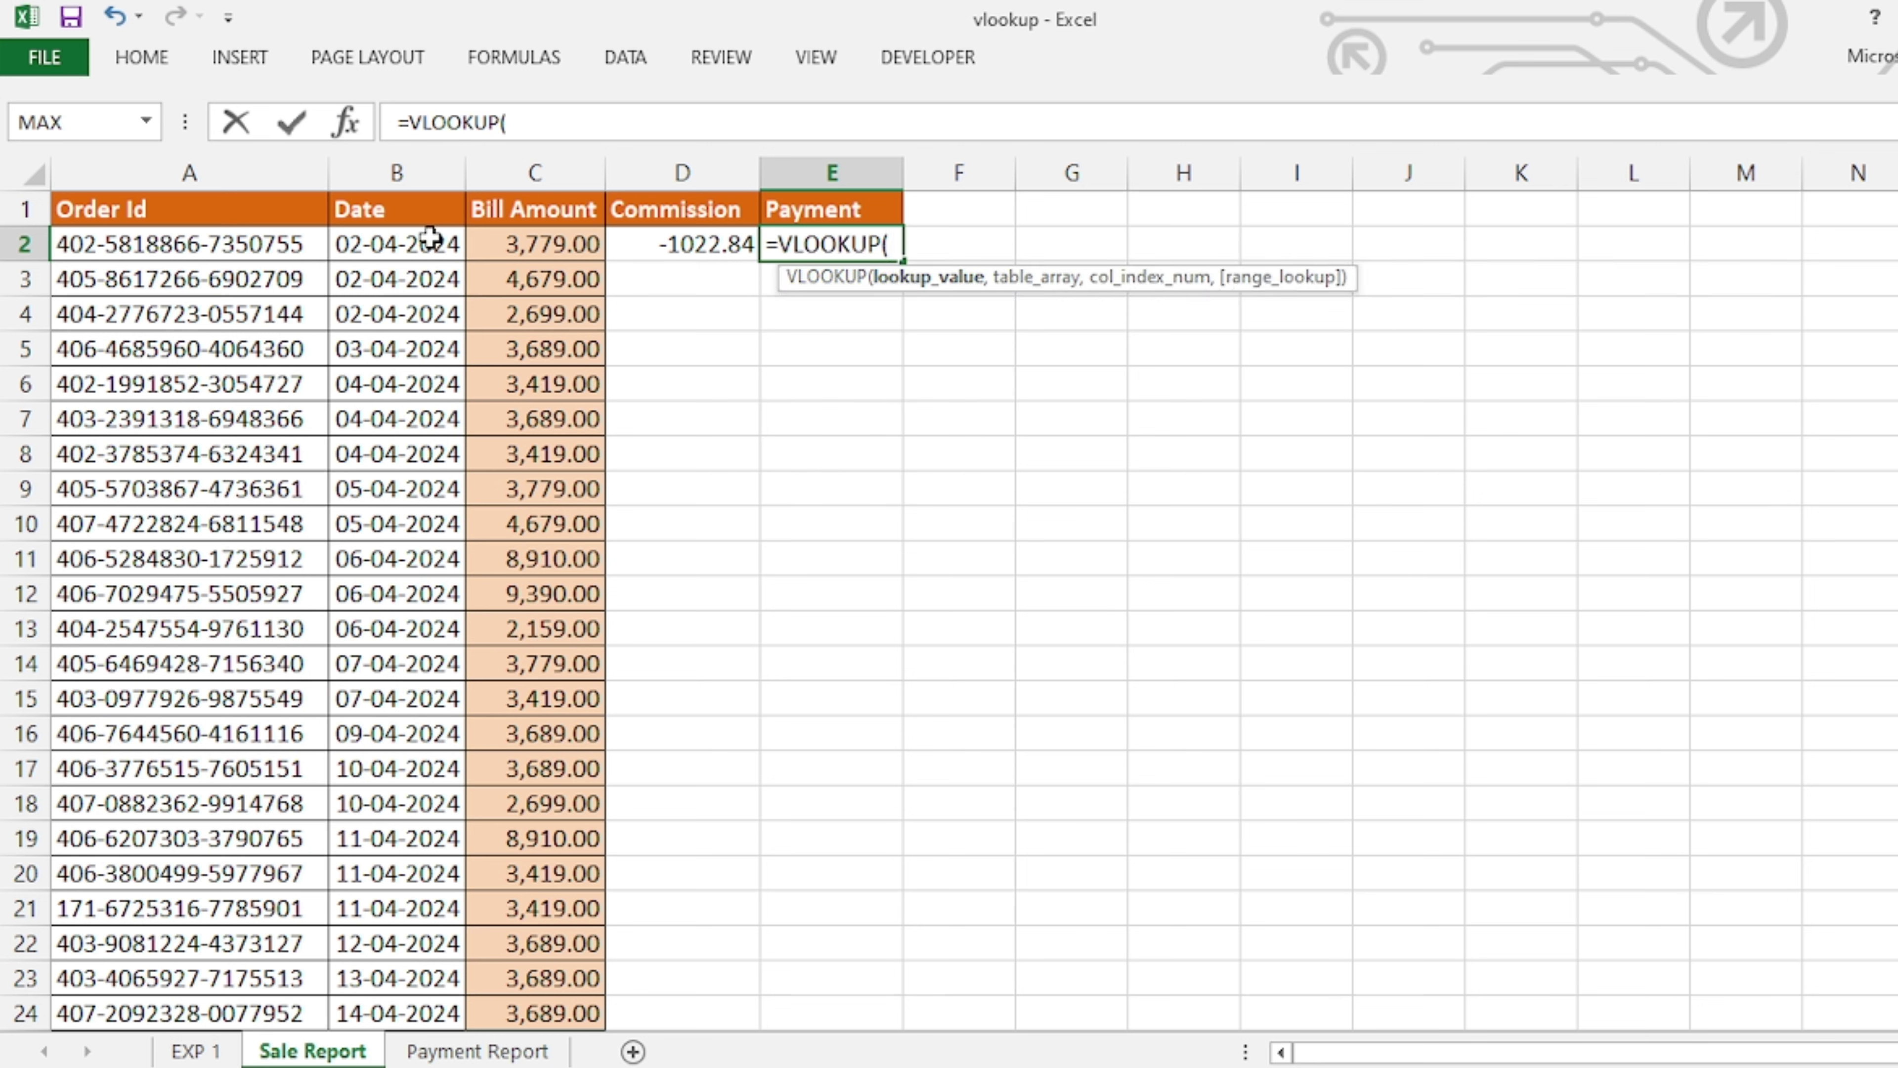
{"action": "left_click", "coordinate": [128, 247]}
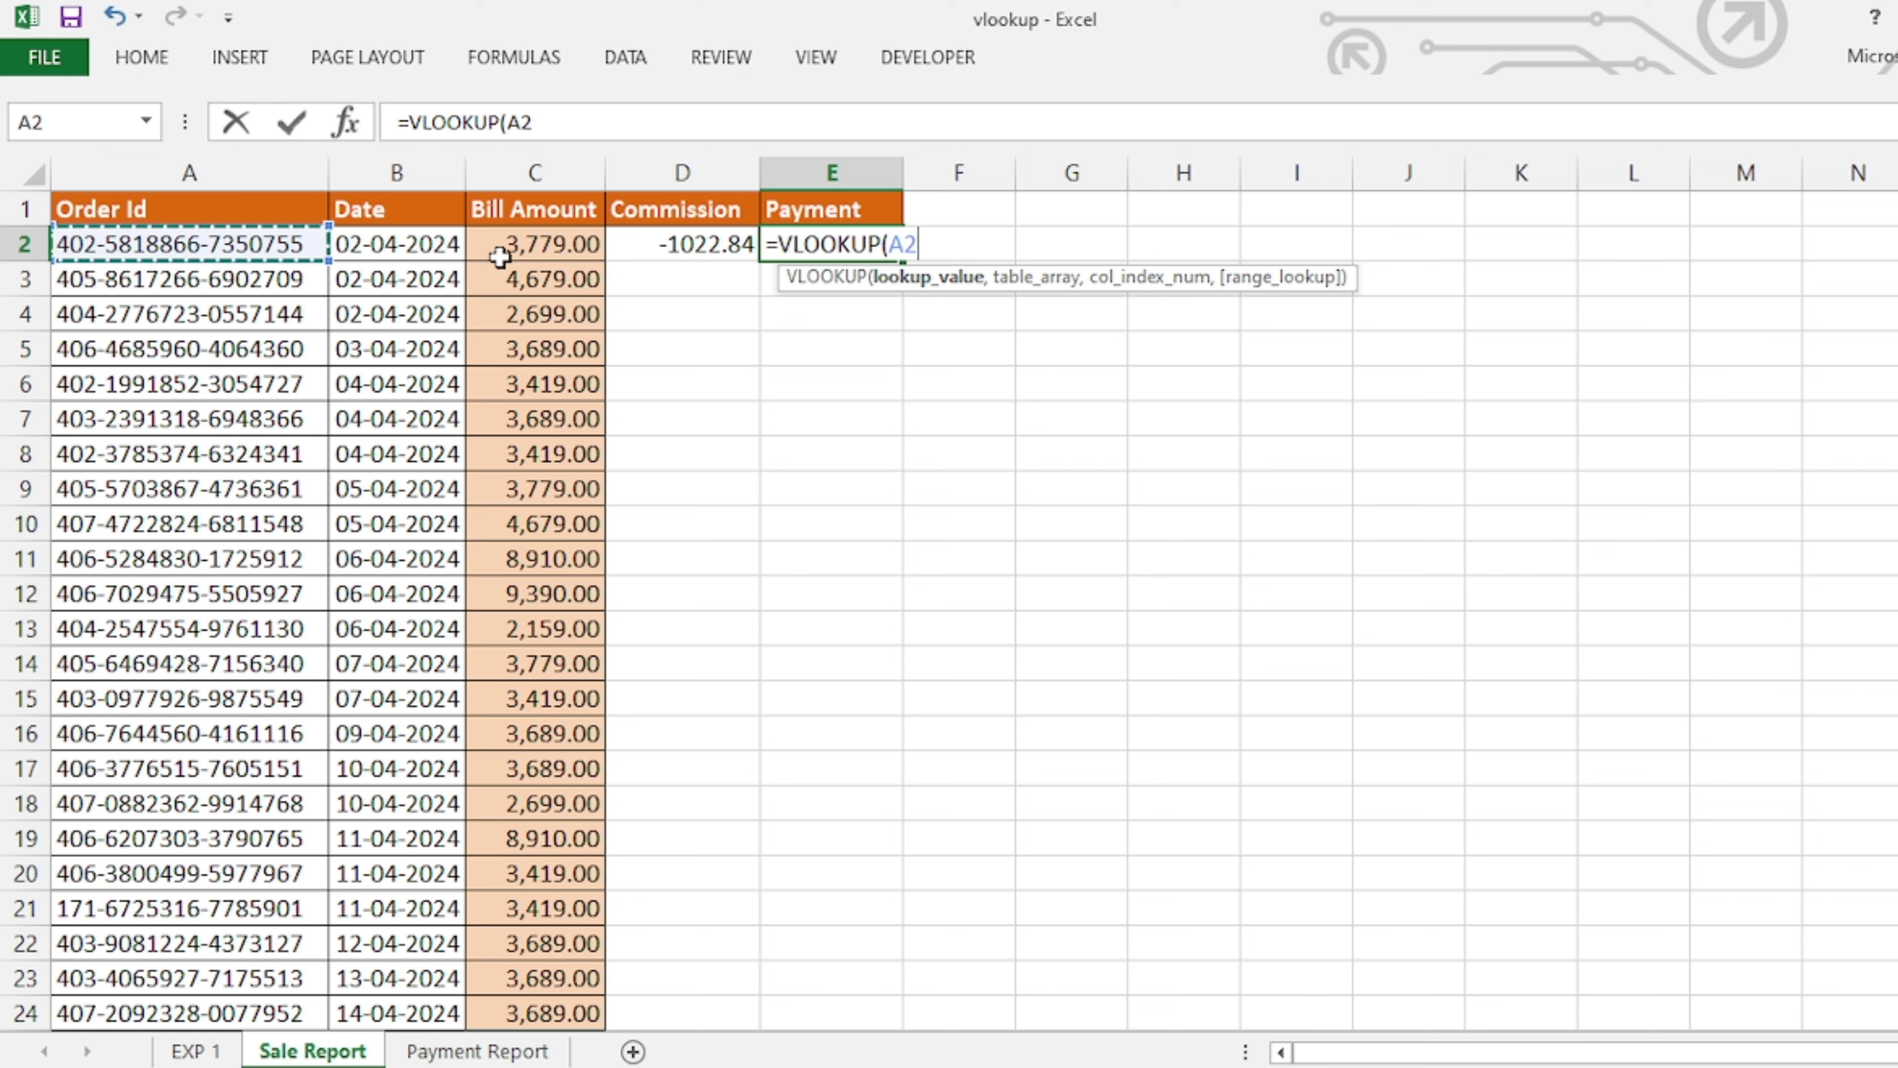
{"action": "type", "text": ","}
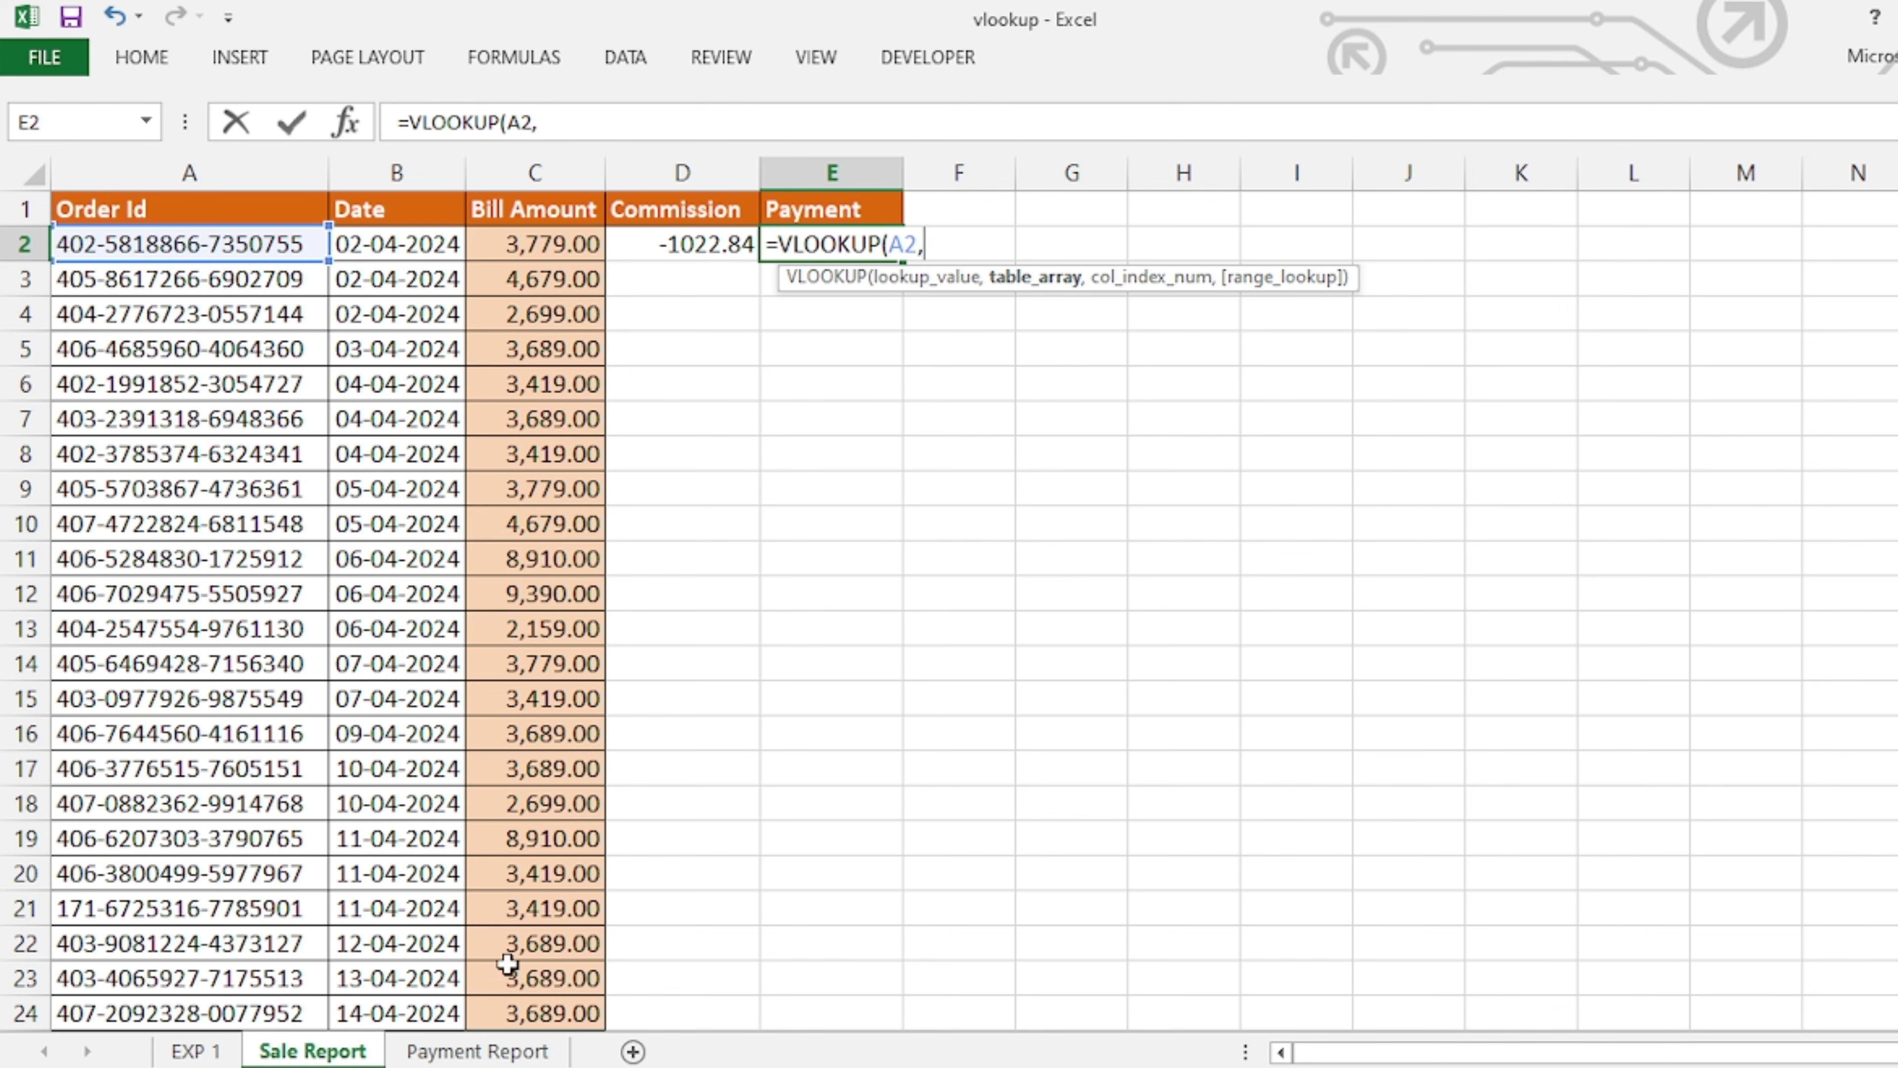
{"action": "left_click", "coordinate": [478, 1051]}
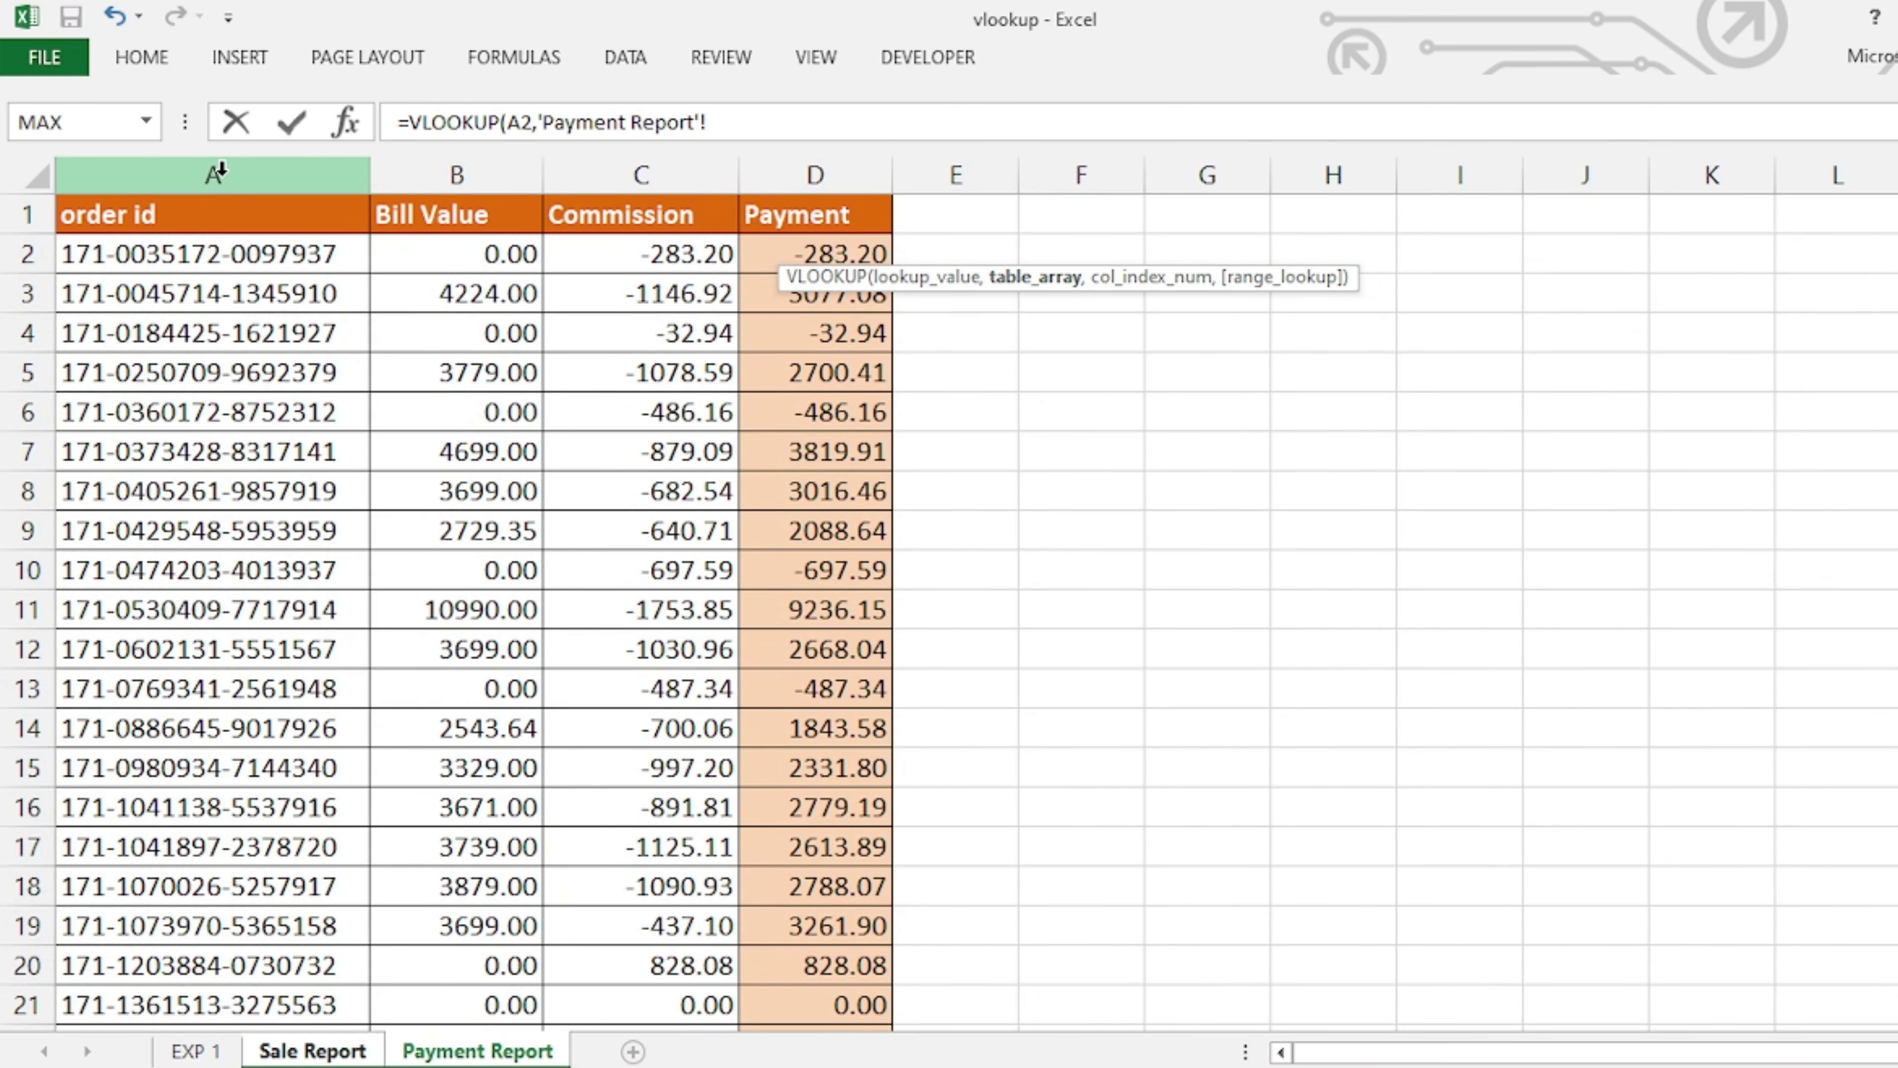
{"action": "left_click_drag", "start_coordinate": [185, 168], "coordinate": [841, 169]}
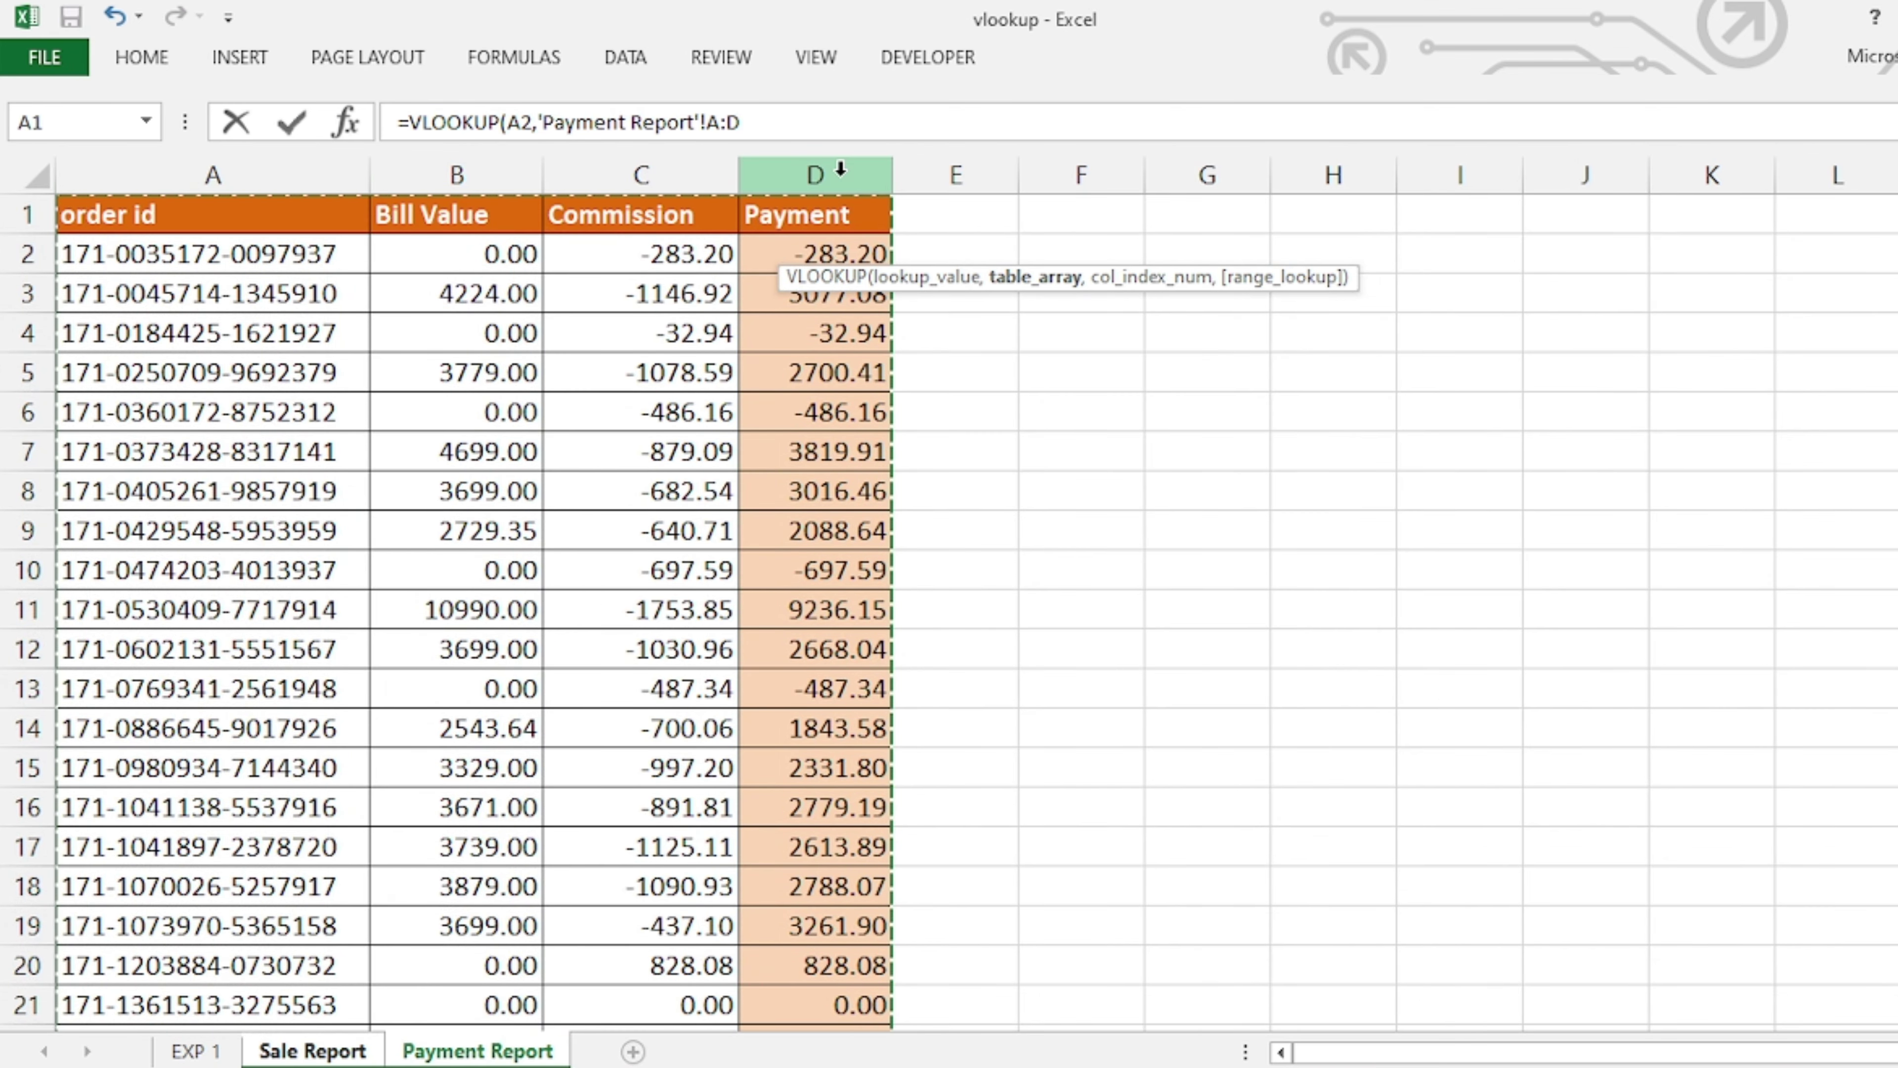
Step: Complete the E2 lookup with column index 4 and 0 for an exact match
{"action": "left_click", "coordinate": [794, 122]}
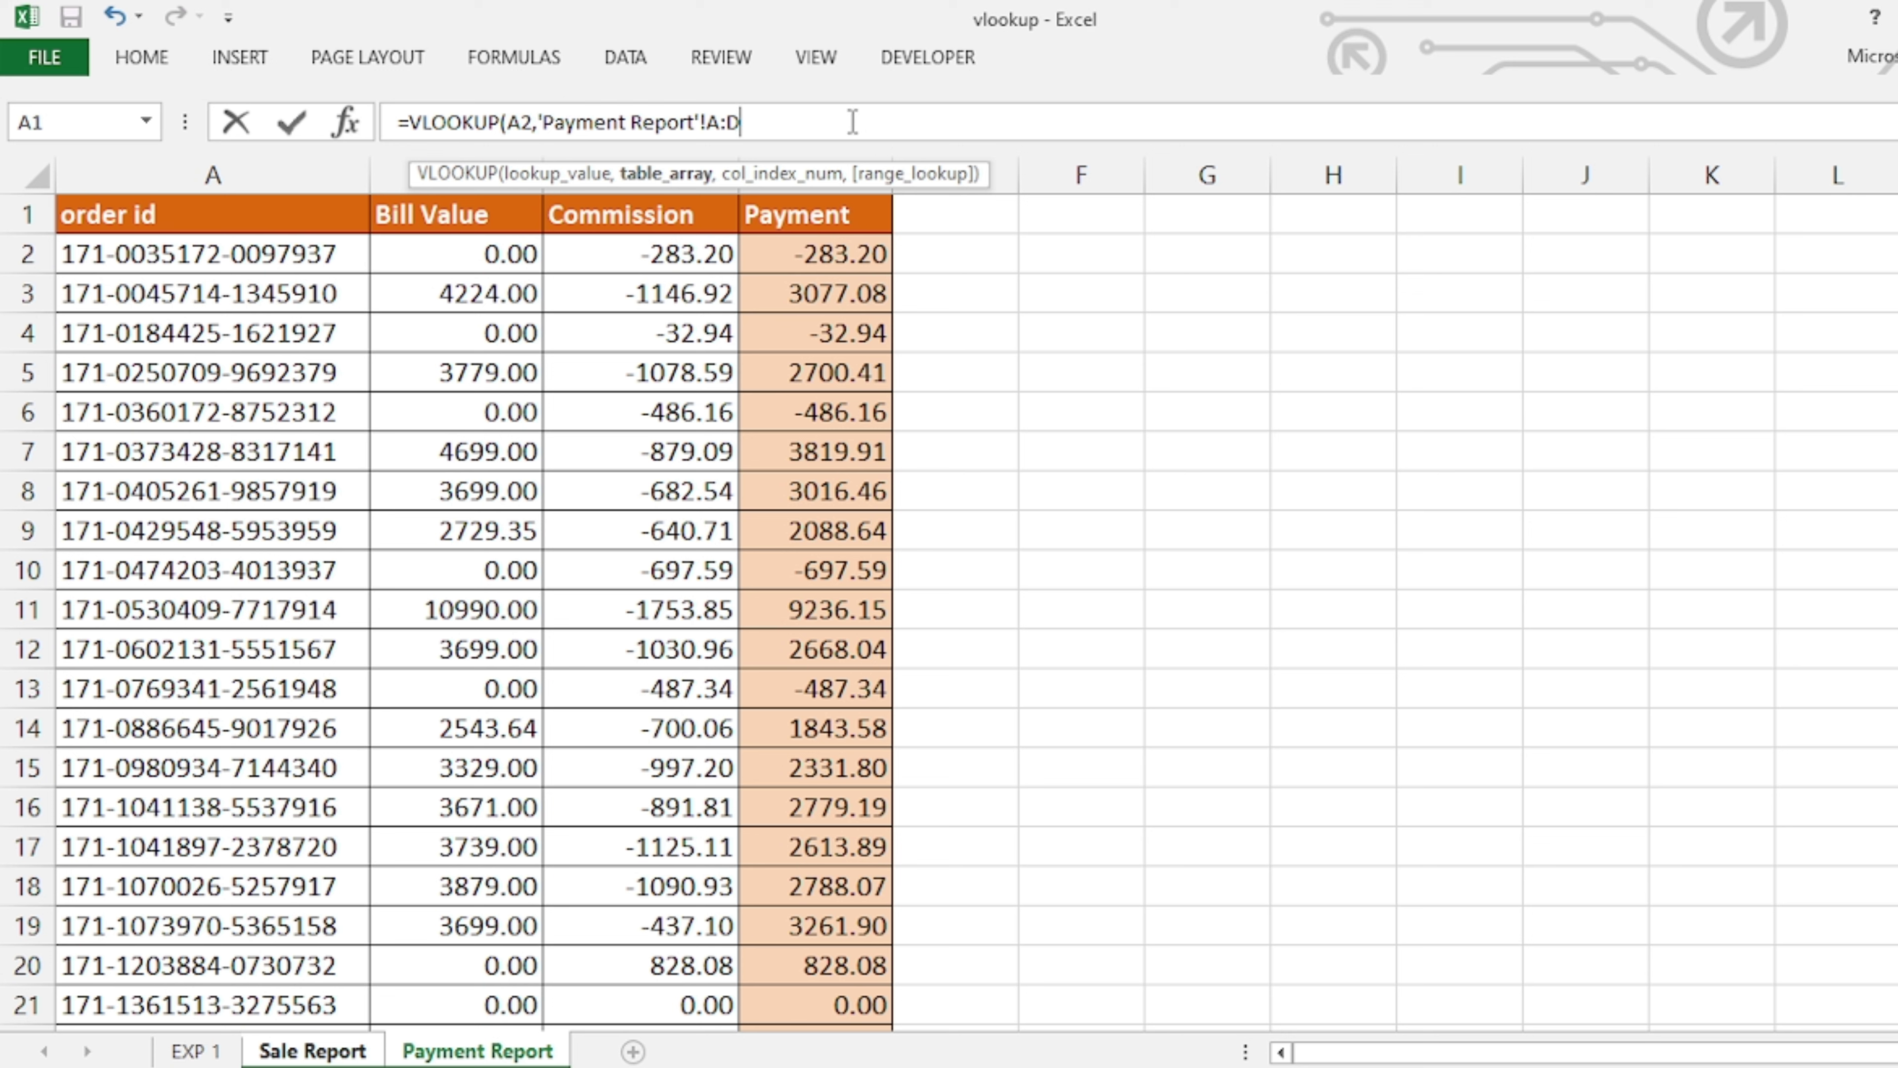
{"action": "type", "text": ",4"}
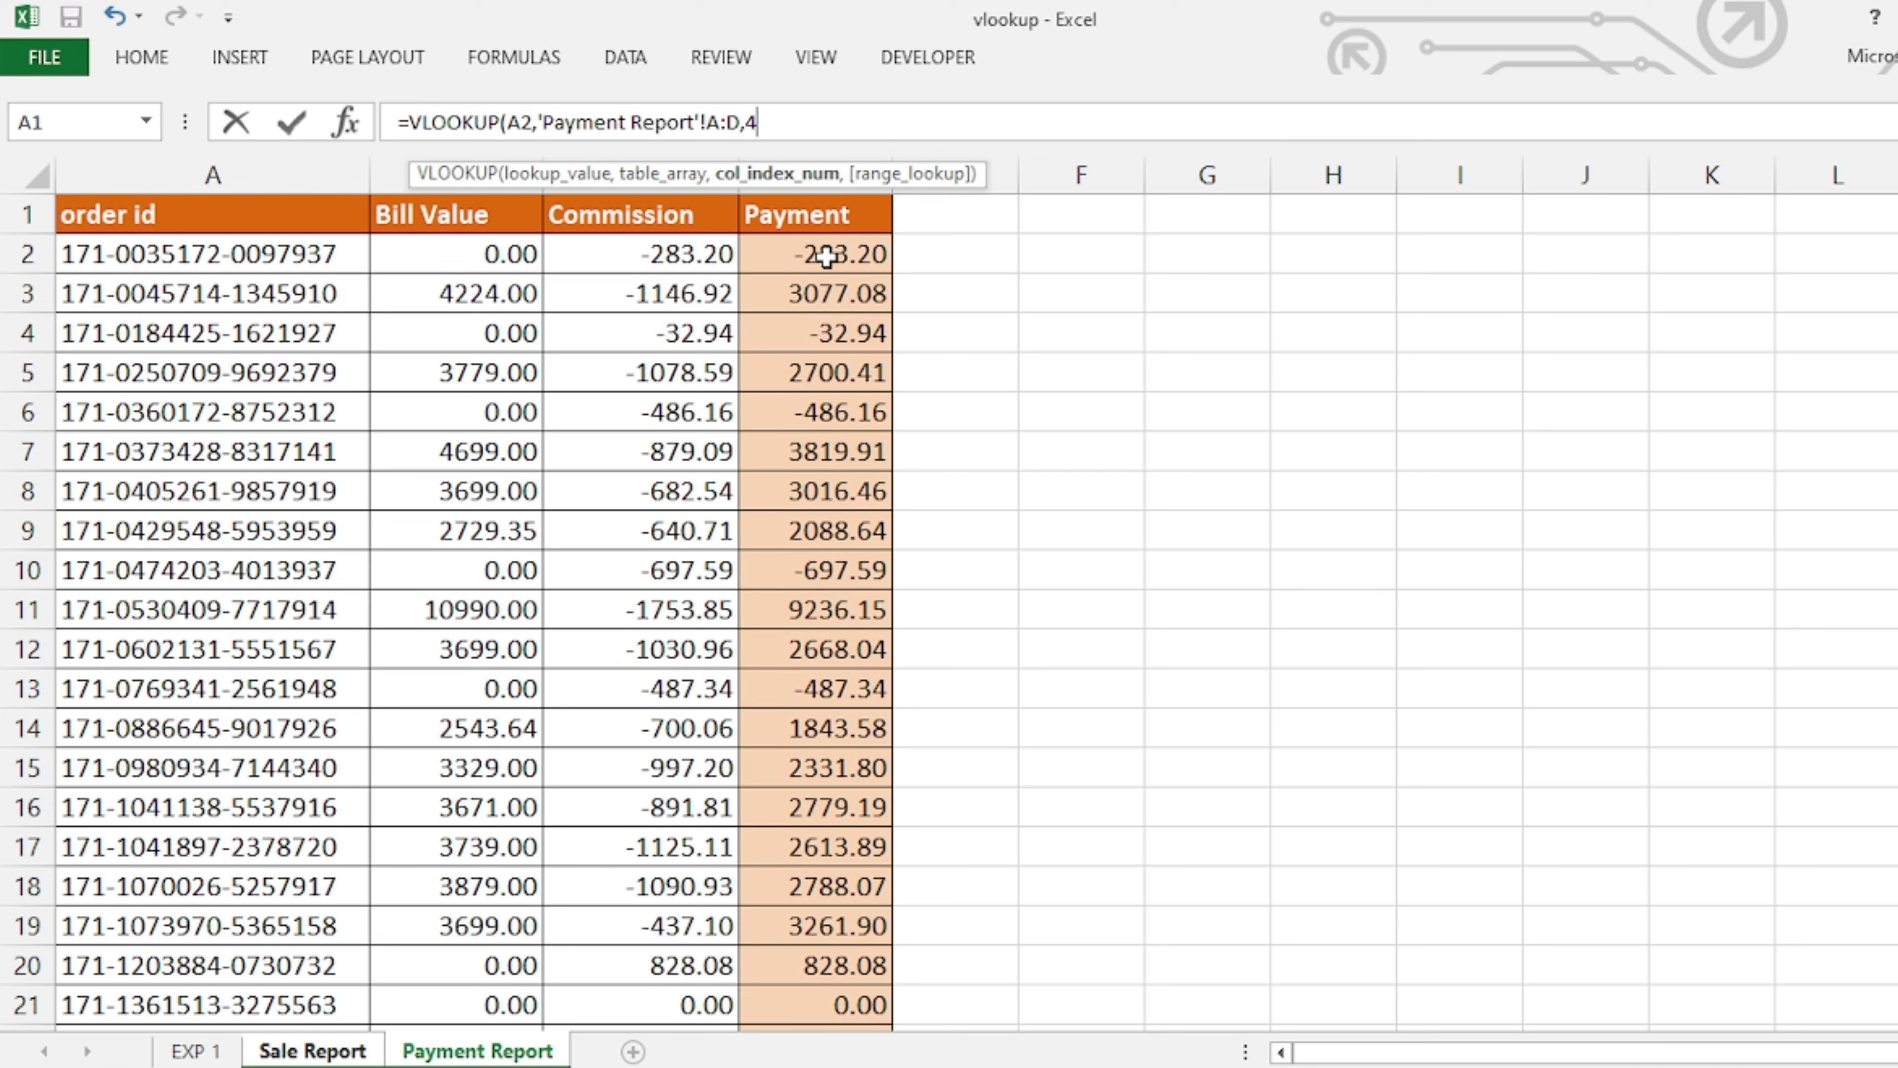
{"action": "type", "text": ","}
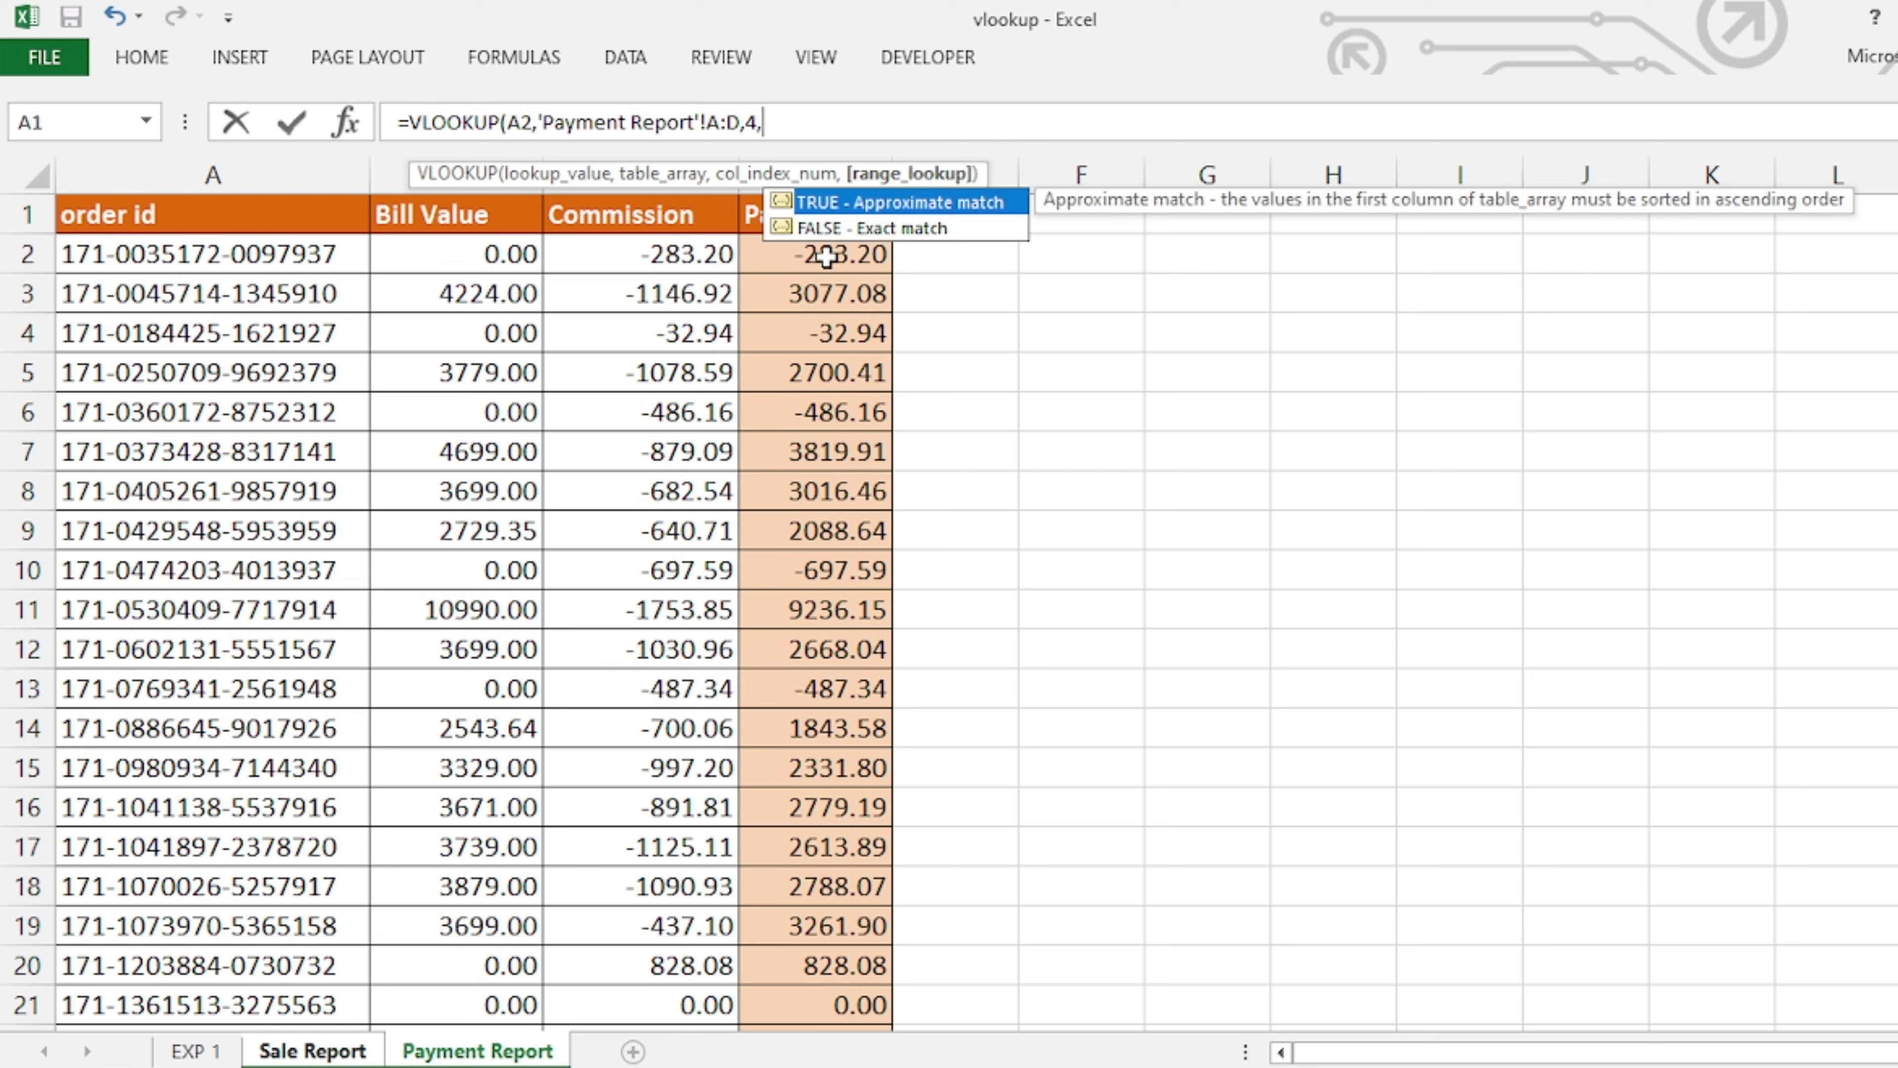
{"action": "key", "text": "Down"}
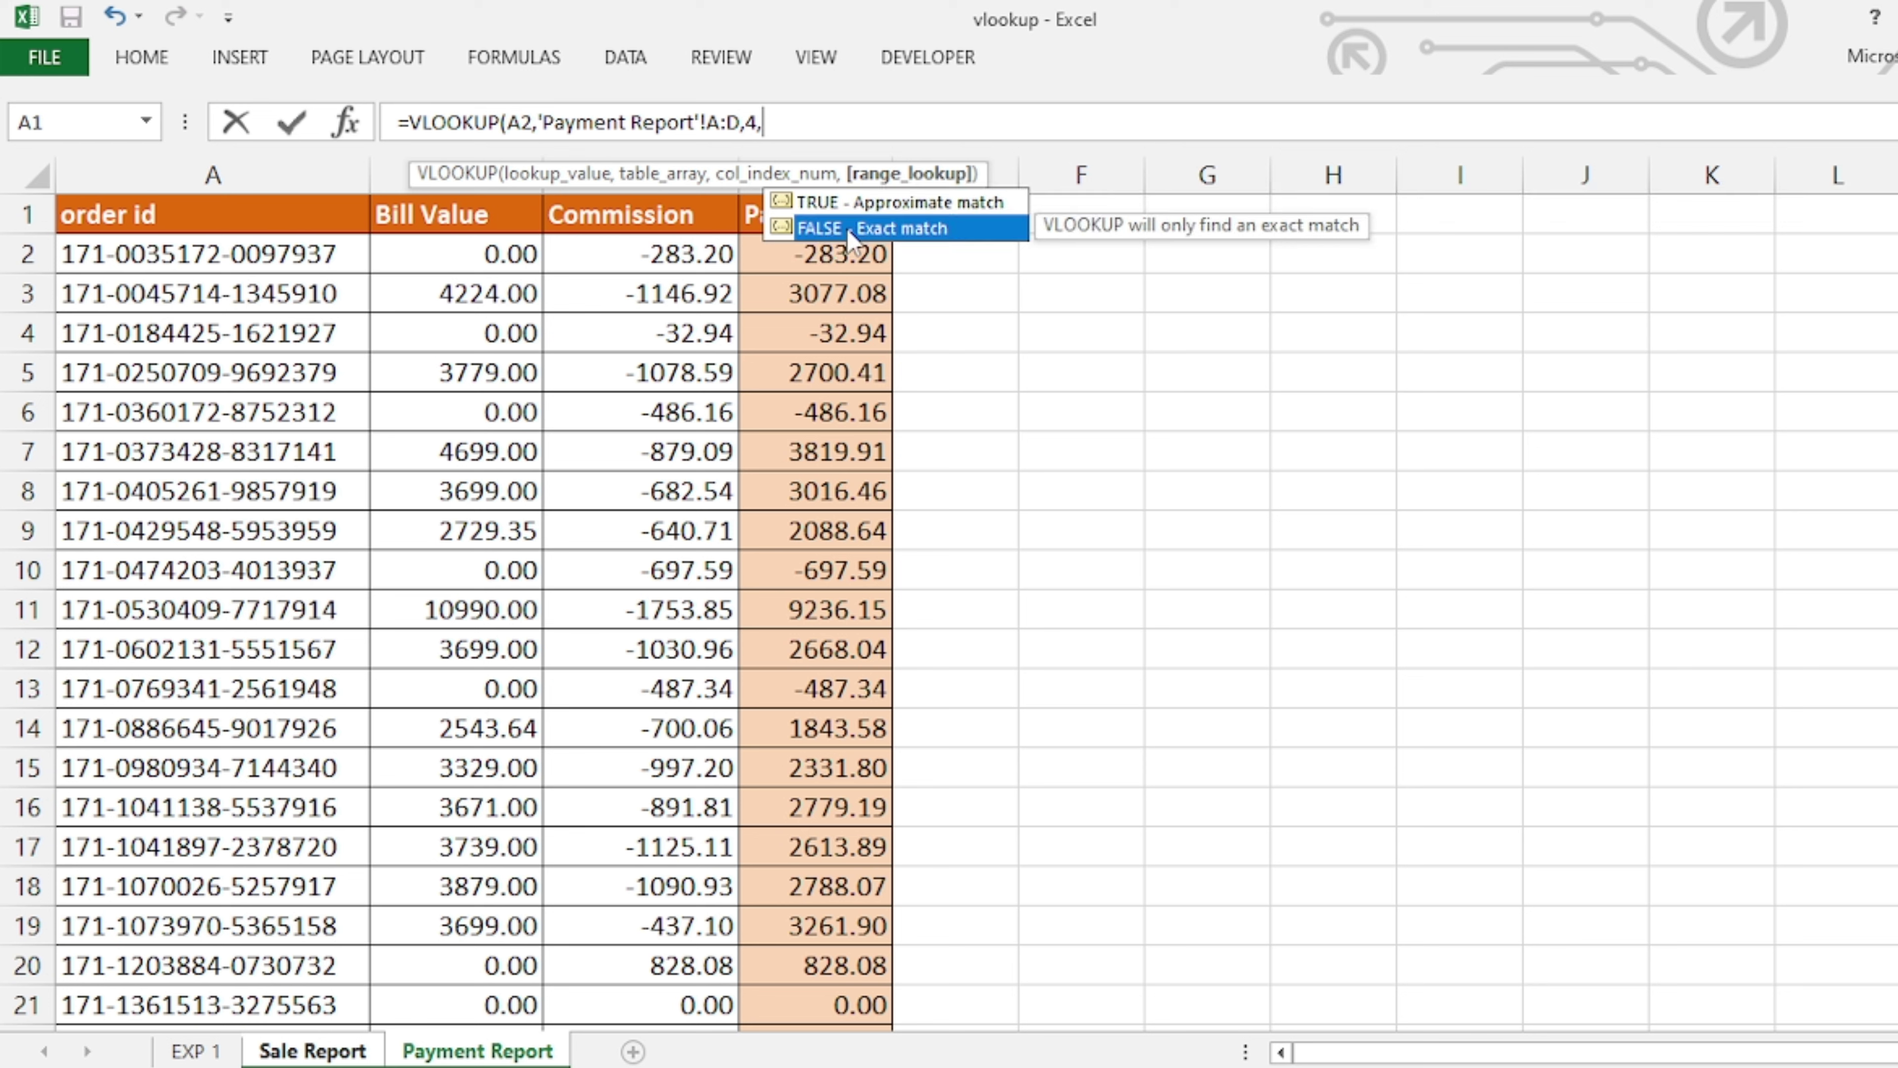
{"action": "double_click", "coordinate": [865, 227]}
{"action": "key", "text": "BackSpace"}
{"action": "key", "text": "BackSpace"}
{"action": "key", "text": "BackSpace"}
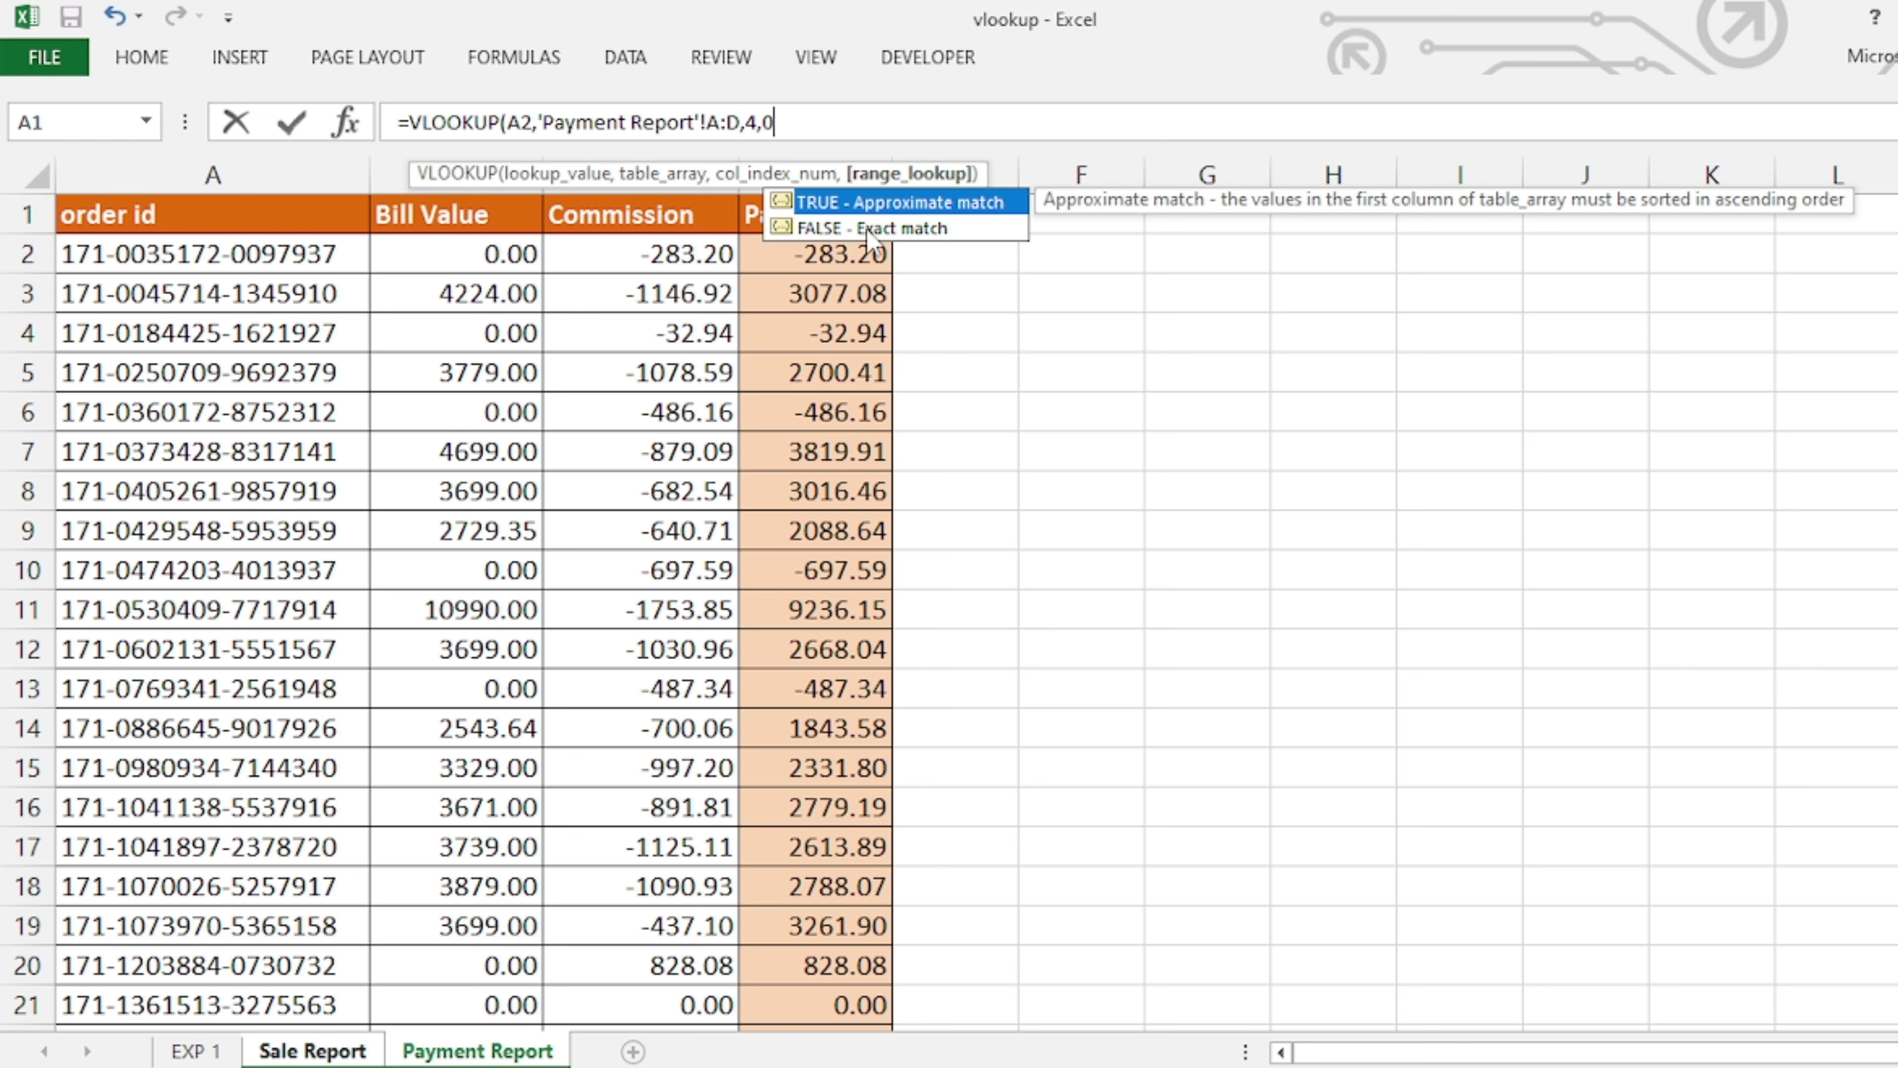
{"action": "type", "text": ")"}
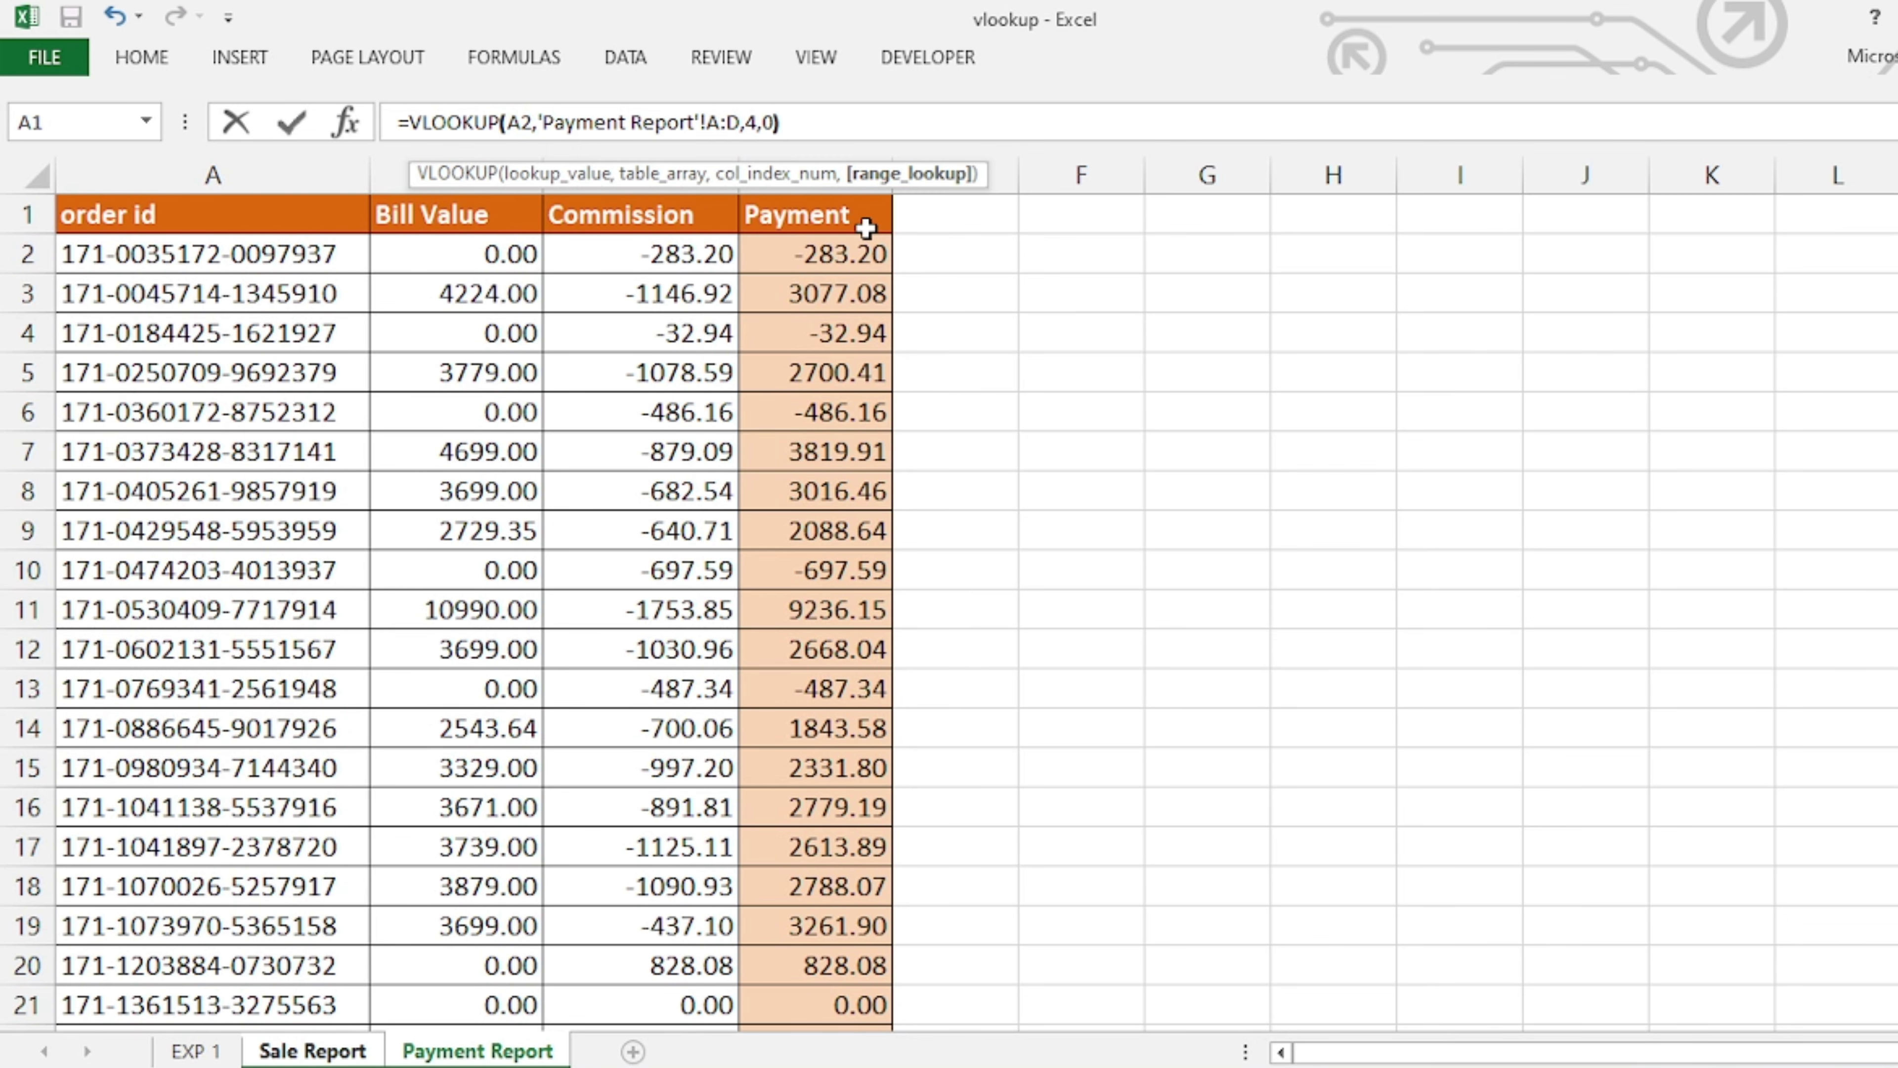
{"action": "key", "text": "Return"}
Step: Compare the lookup formulas in D2 and E2 against their Commission and Payment headers
{"action": "left_click", "coordinate": [1046, 248]}
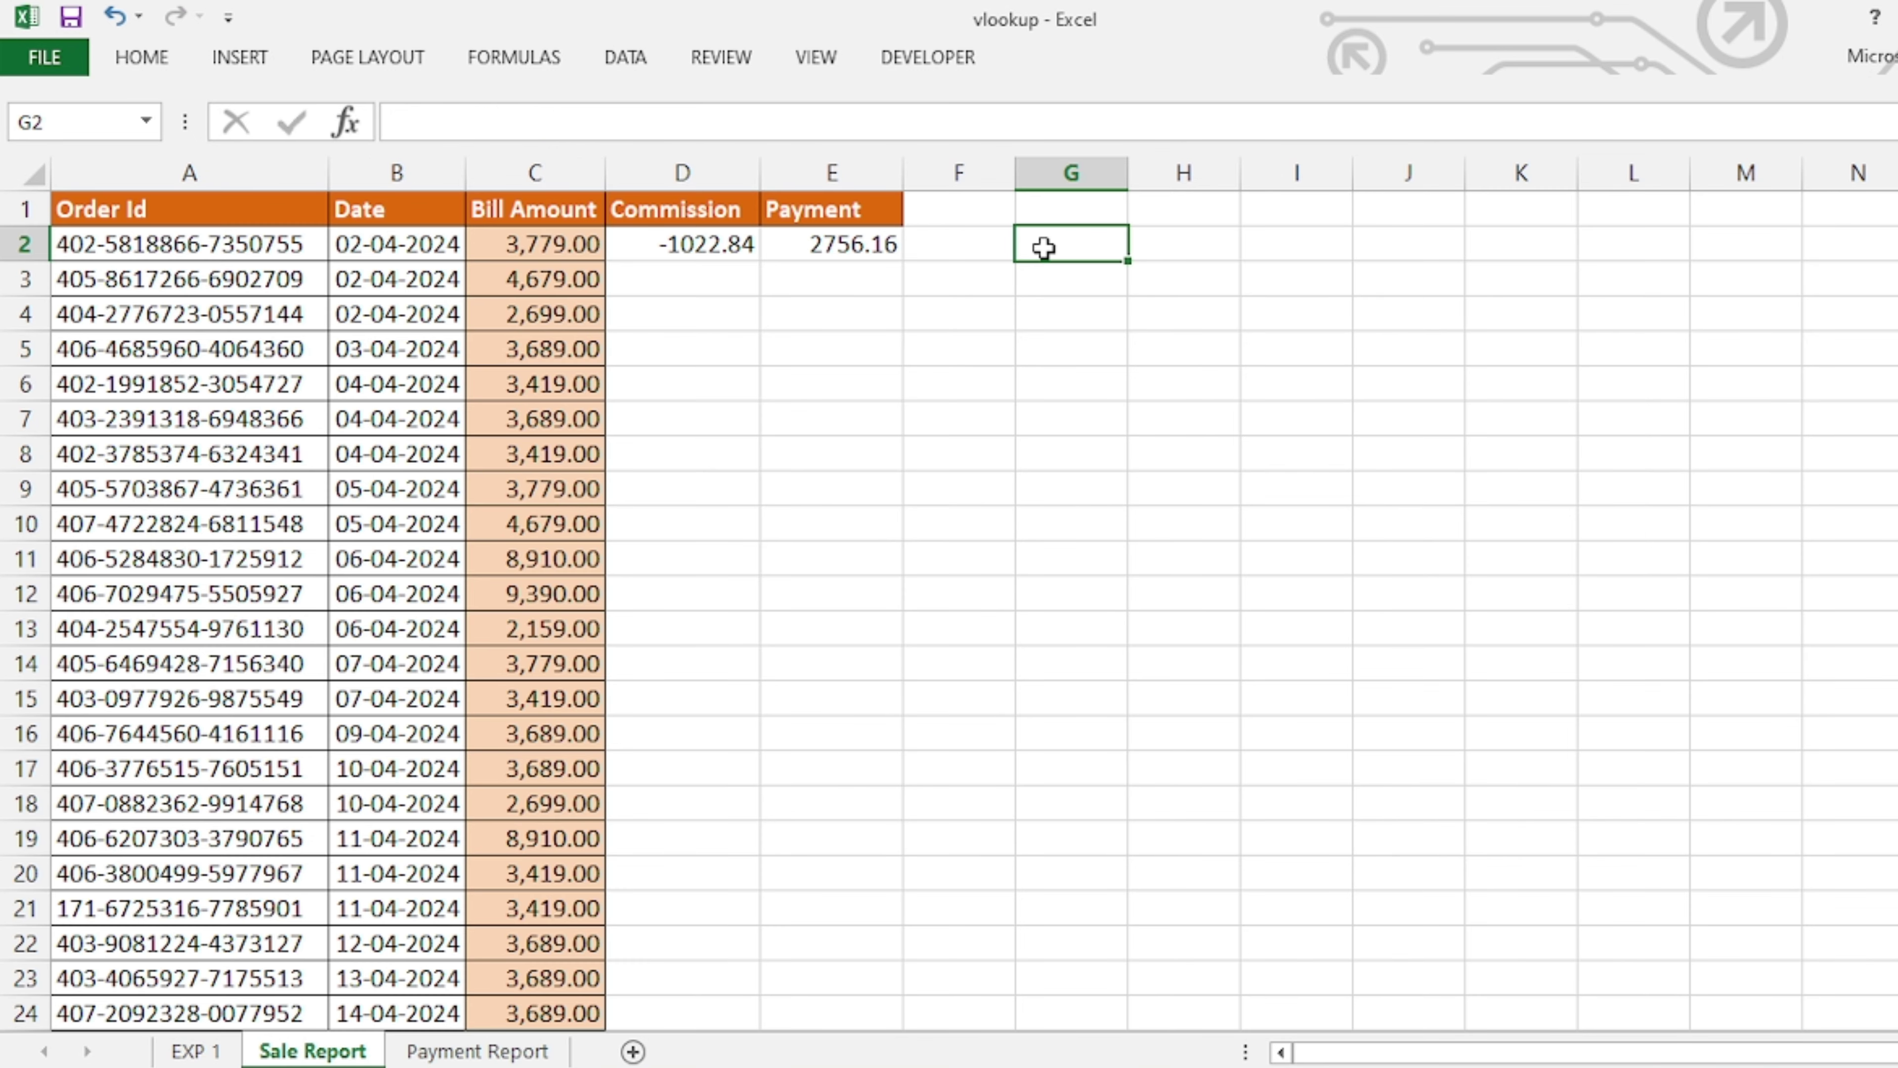
{"action": "key", "text": "Left"}
{"action": "key", "text": "Left"}
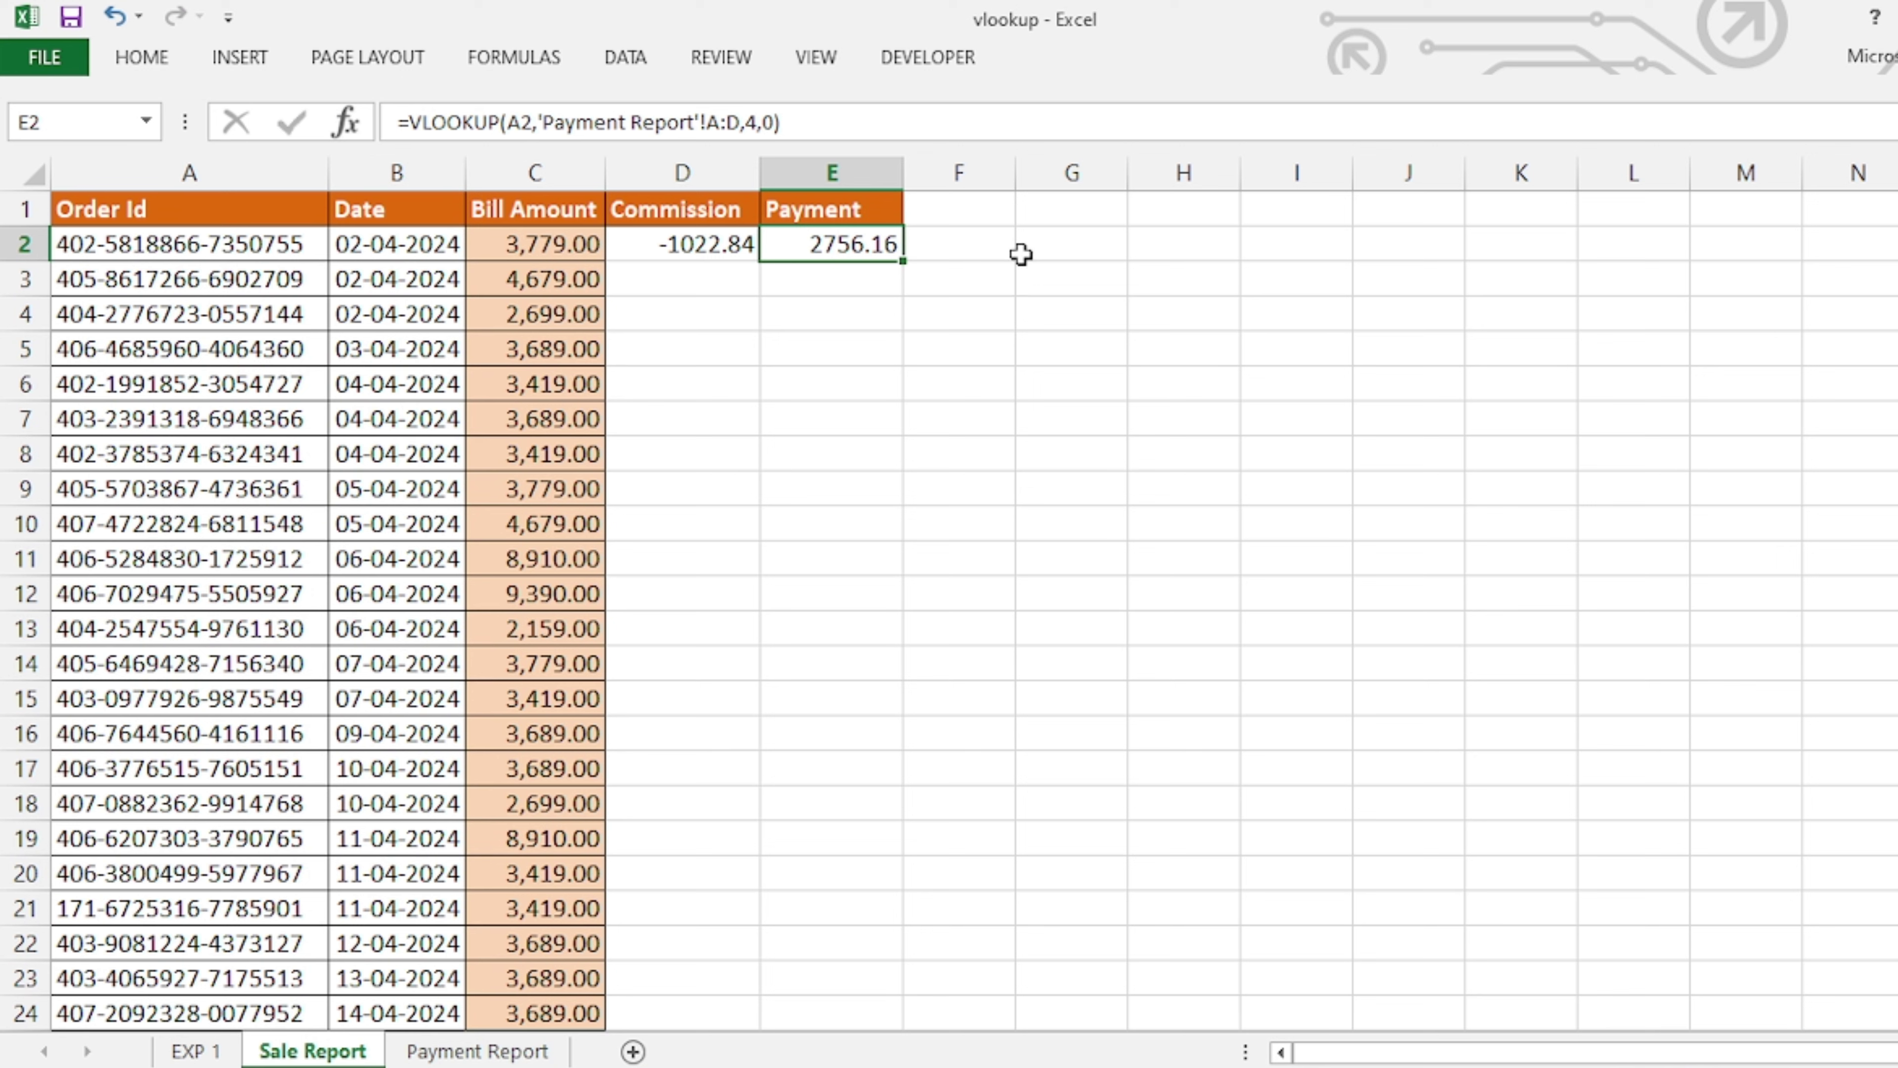
{"action": "left_click", "coordinate": [719, 244]}
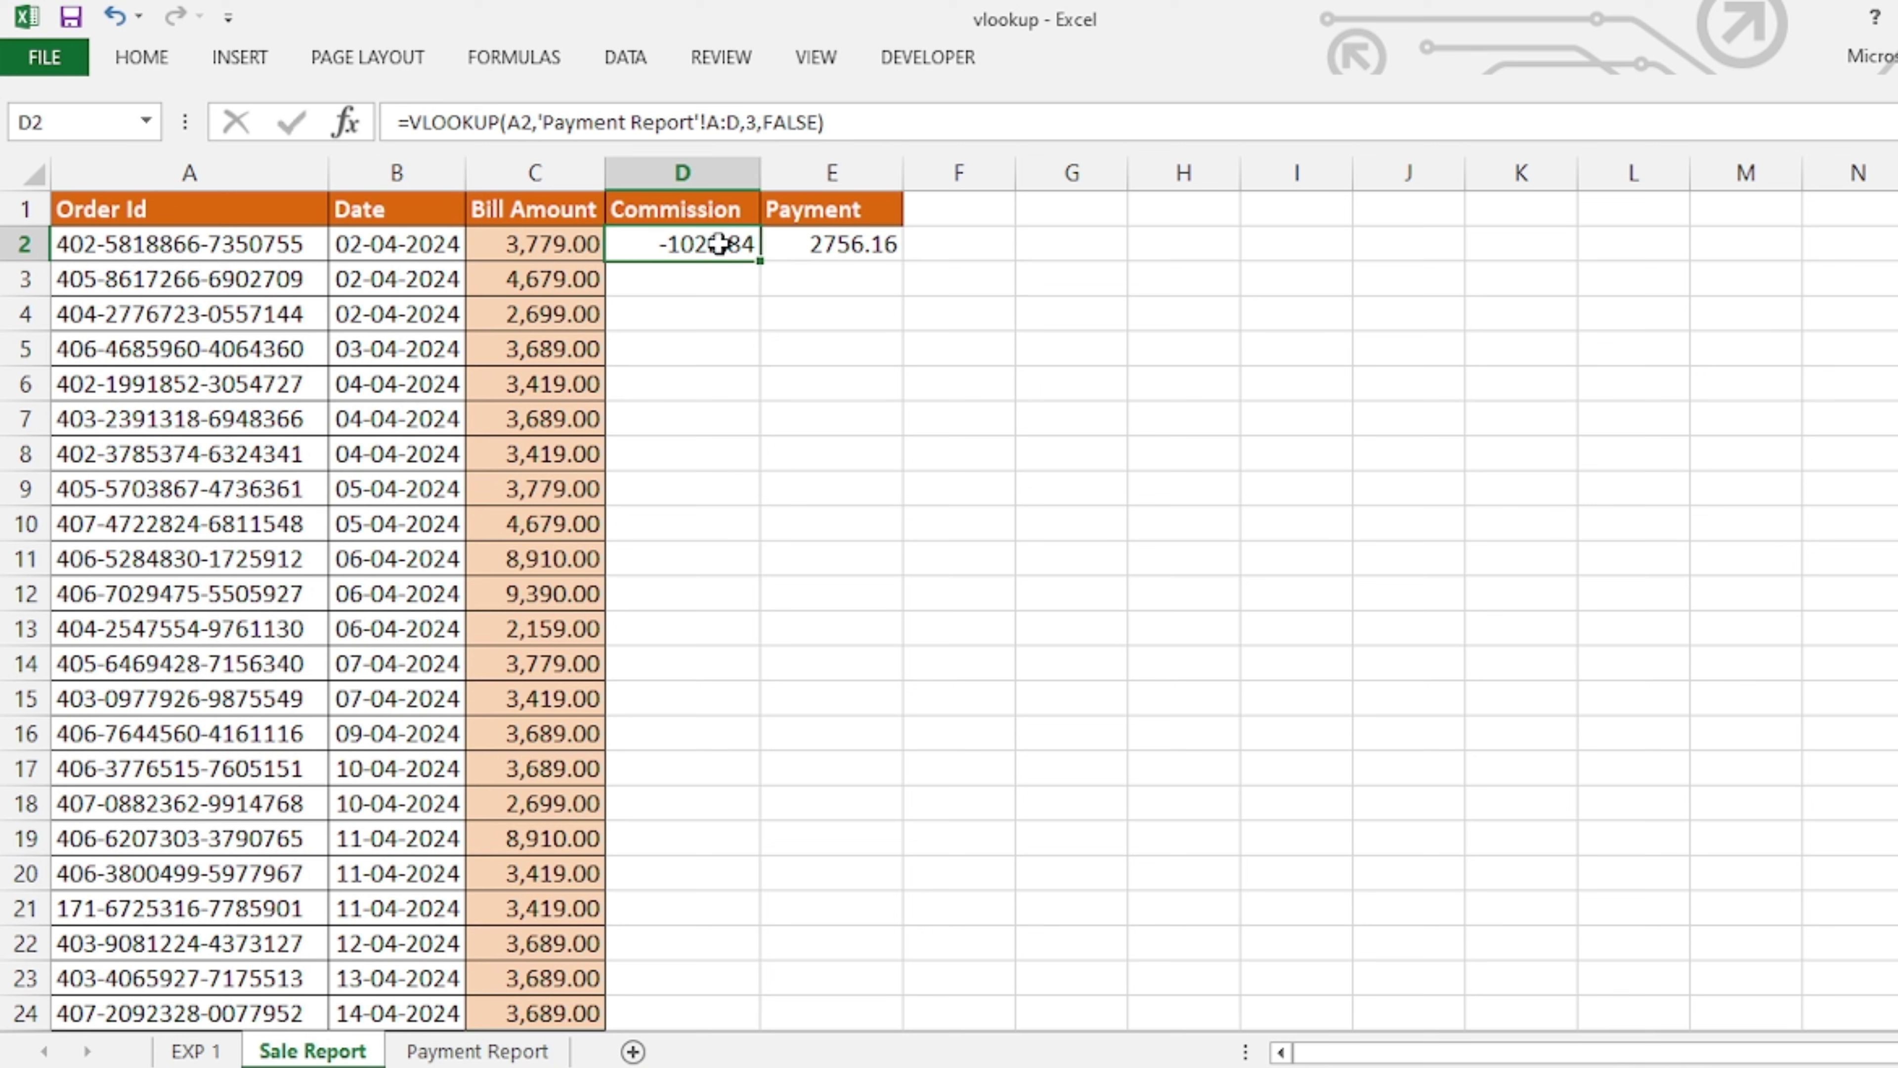
{"action": "left_click", "coordinate": [678, 217]}
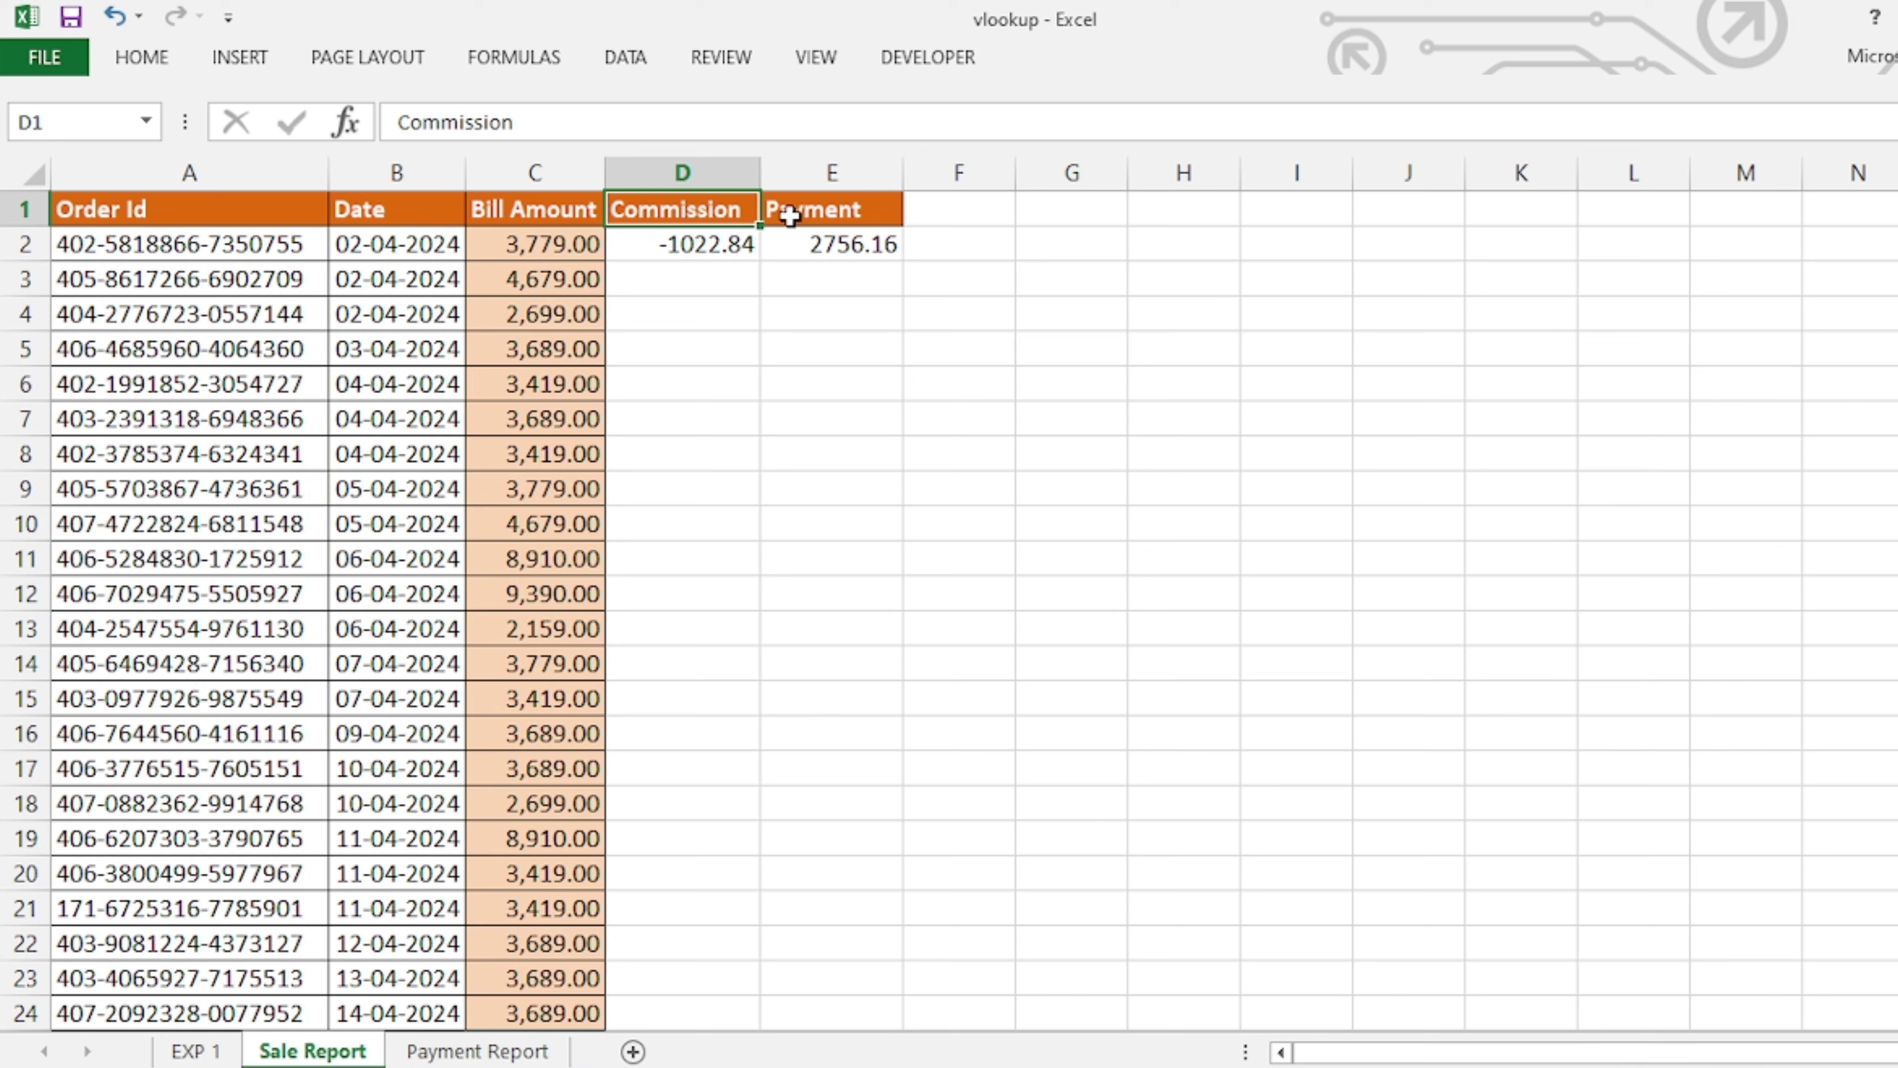
{"action": "left_click", "coordinate": [790, 216]}
{"action": "left_click", "coordinate": [830, 246]}
{"action": "left_click", "coordinate": [699, 238]}
{"action": "left_click", "coordinate": [703, 219]}
{"action": "left_click", "coordinate": [682, 238]}
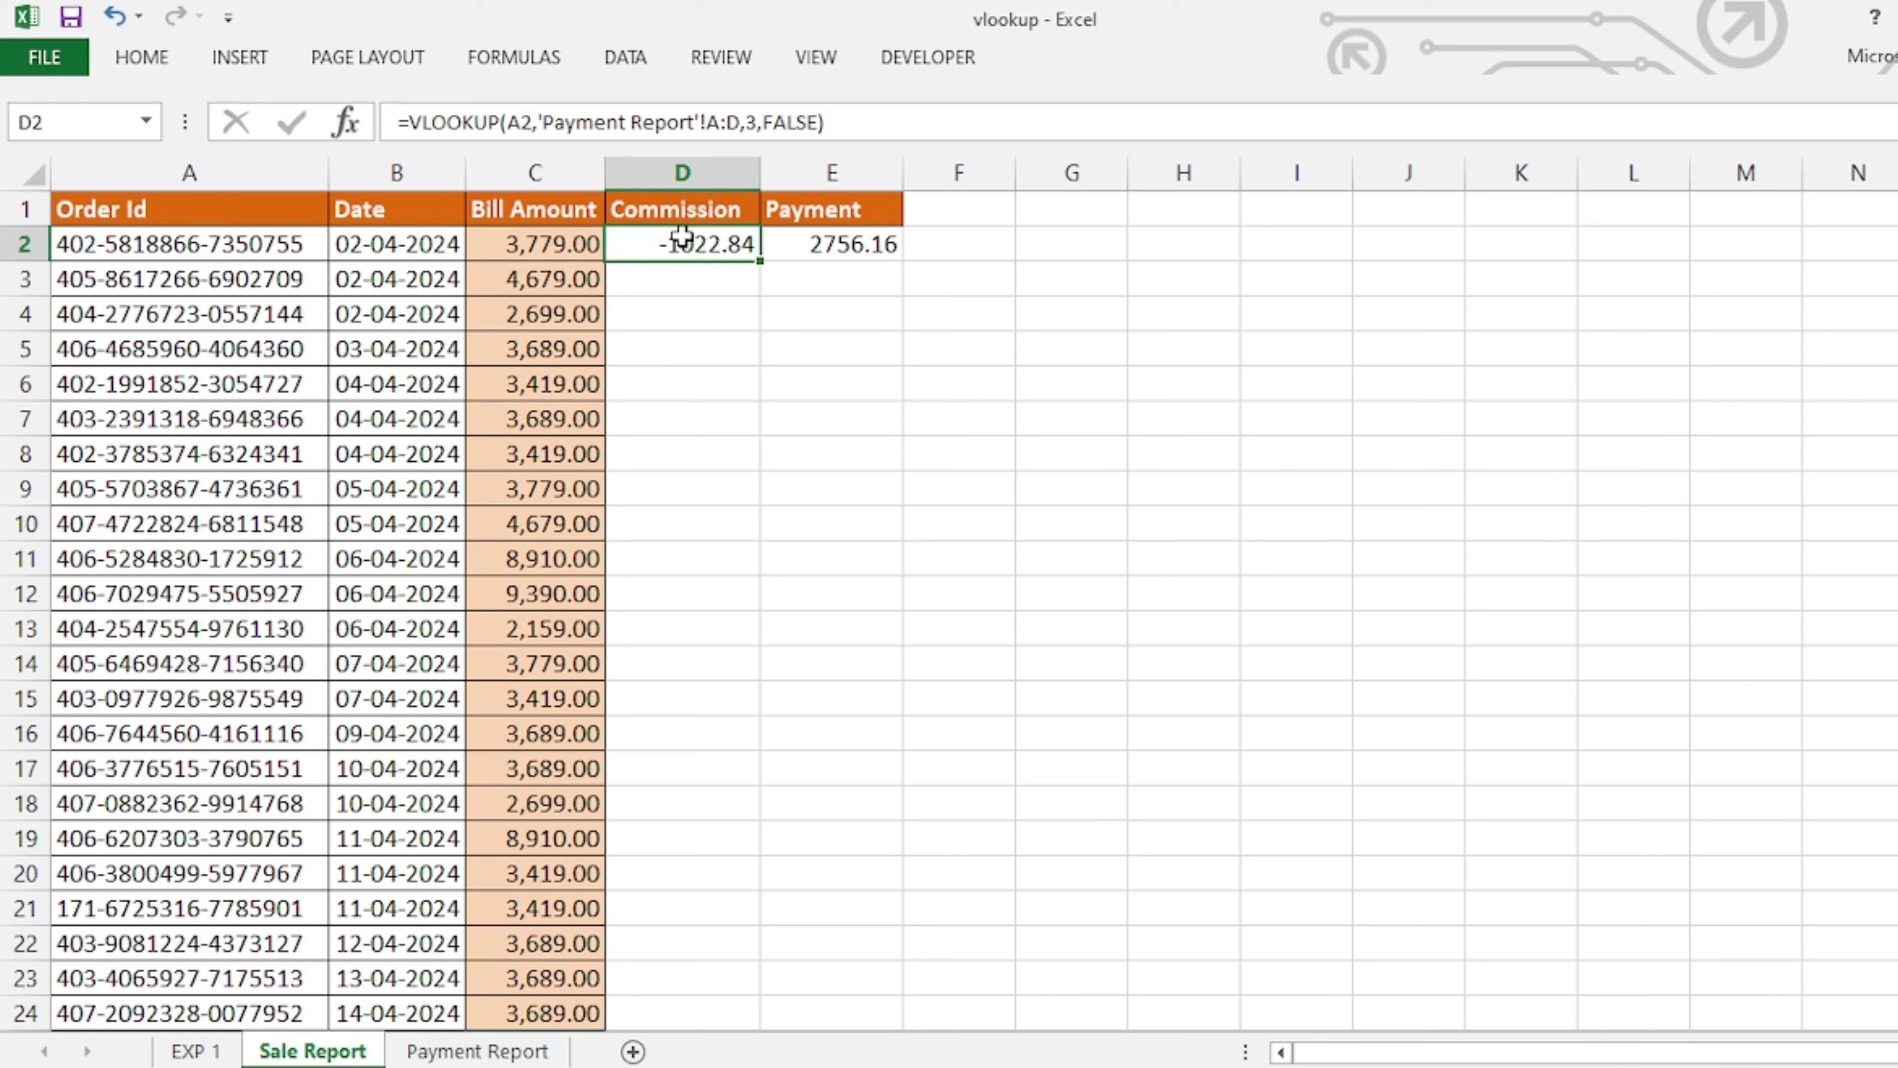
{"action": "left_click", "coordinate": [844, 221]}
{"action": "left_click", "coordinate": [856, 251]}
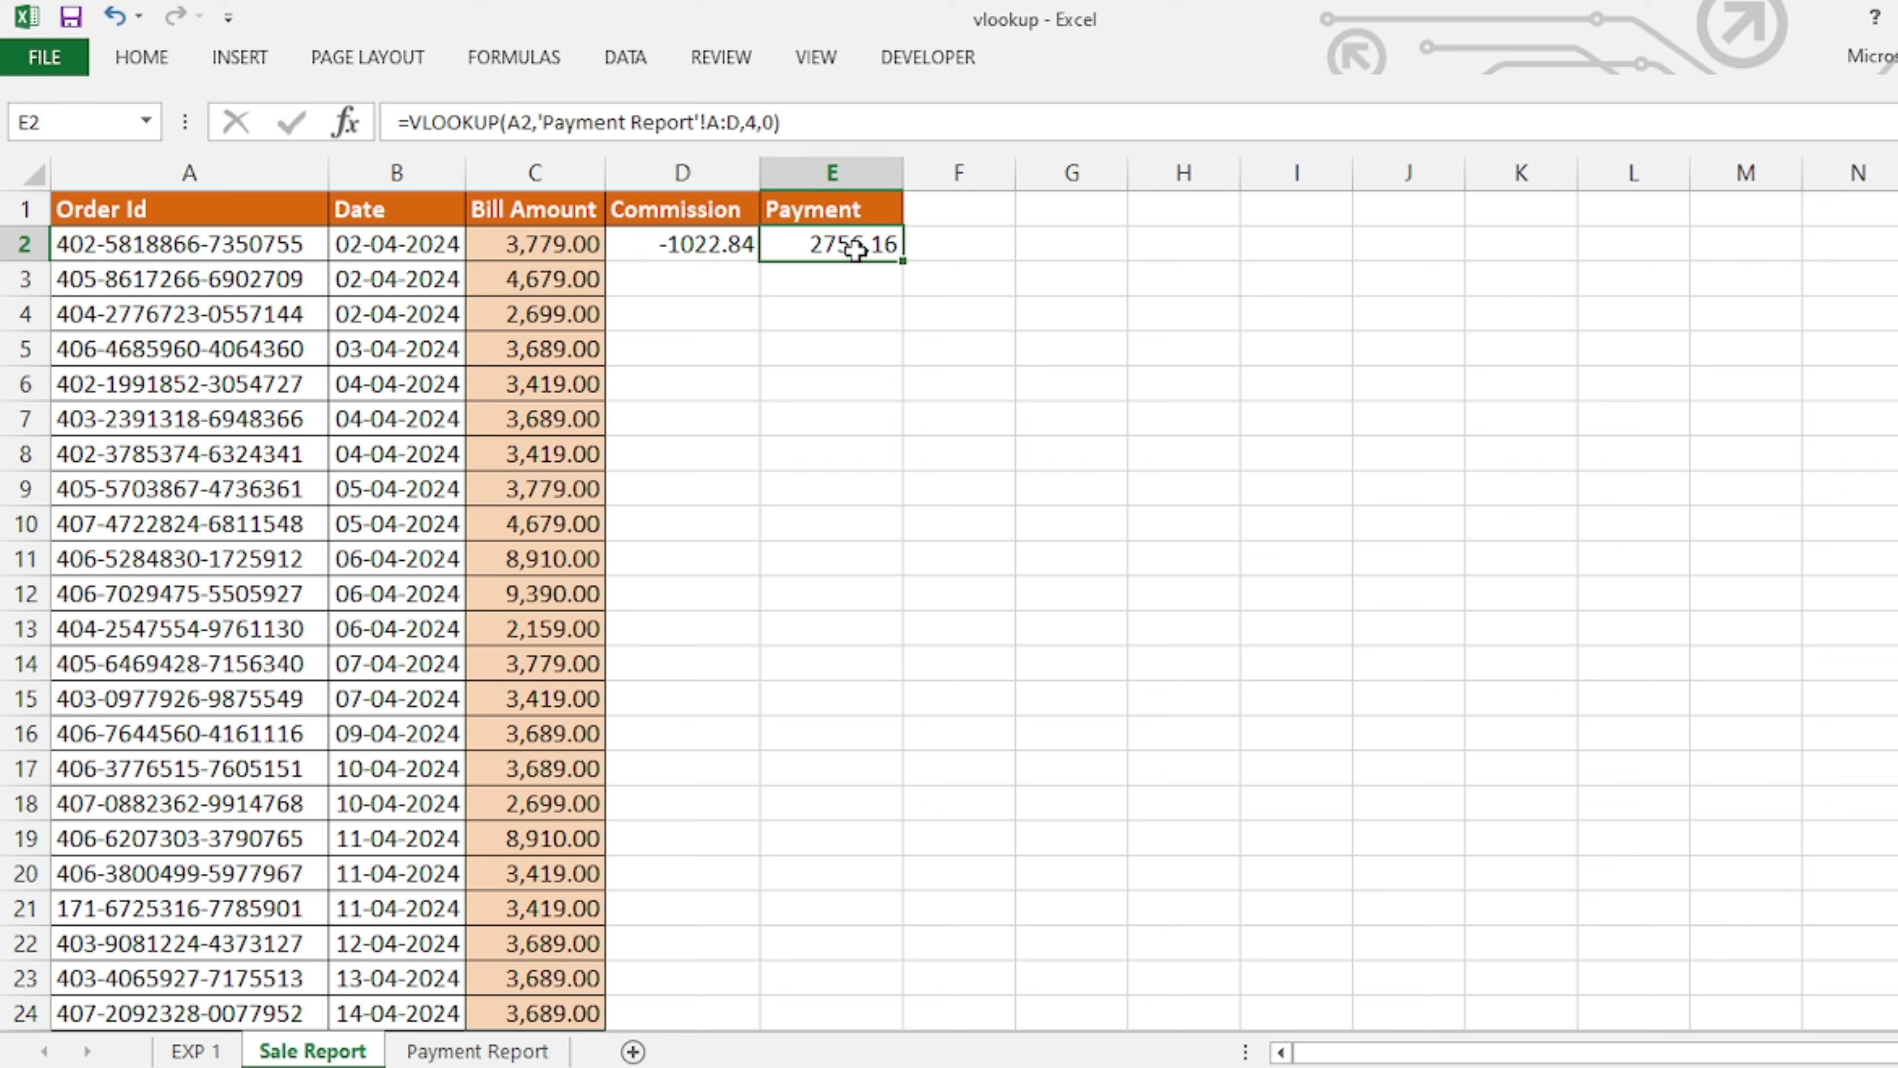
{"action": "left_click", "coordinate": [967, 243]}
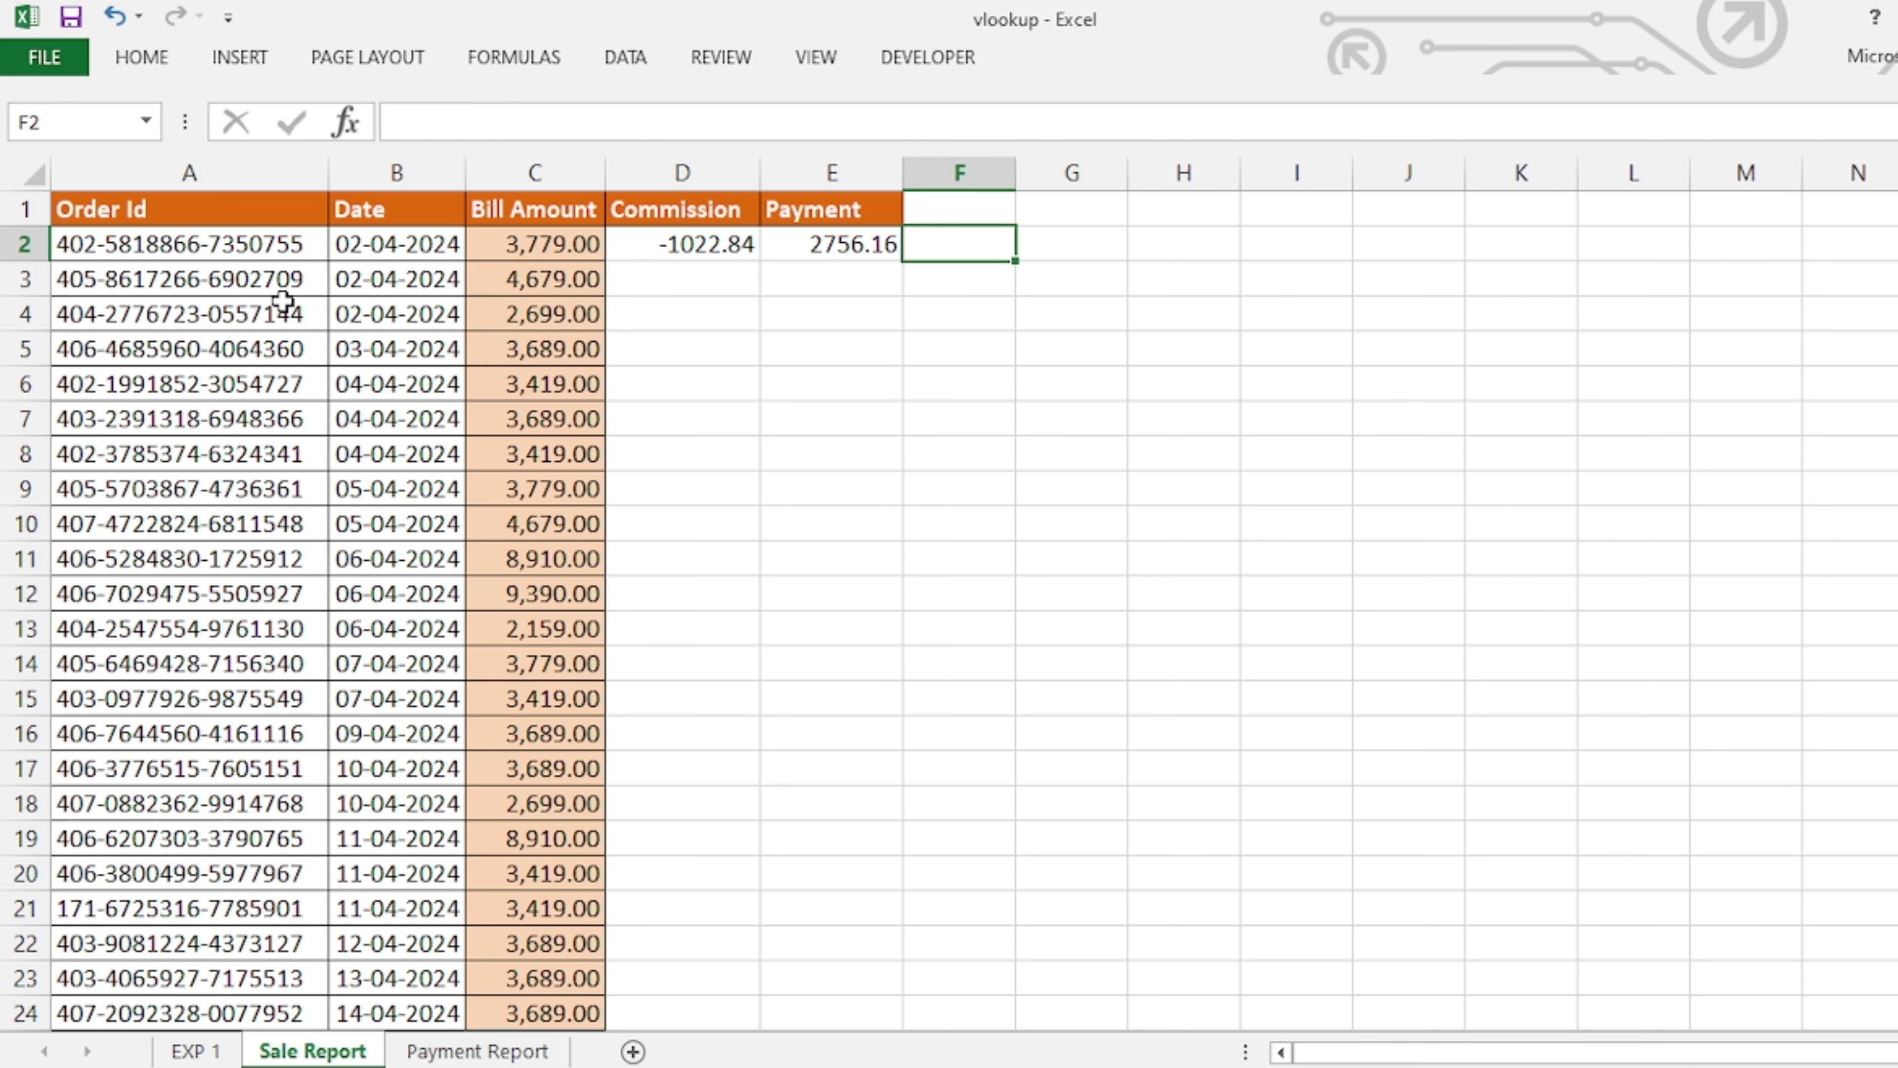
Step: Fill the D2:E2 lookup formulas down for all order IDs and check the Payment column through its last row
{"action": "left_click_drag", "start_coordinate": [276, 284], "coordinate": [295, 931]}
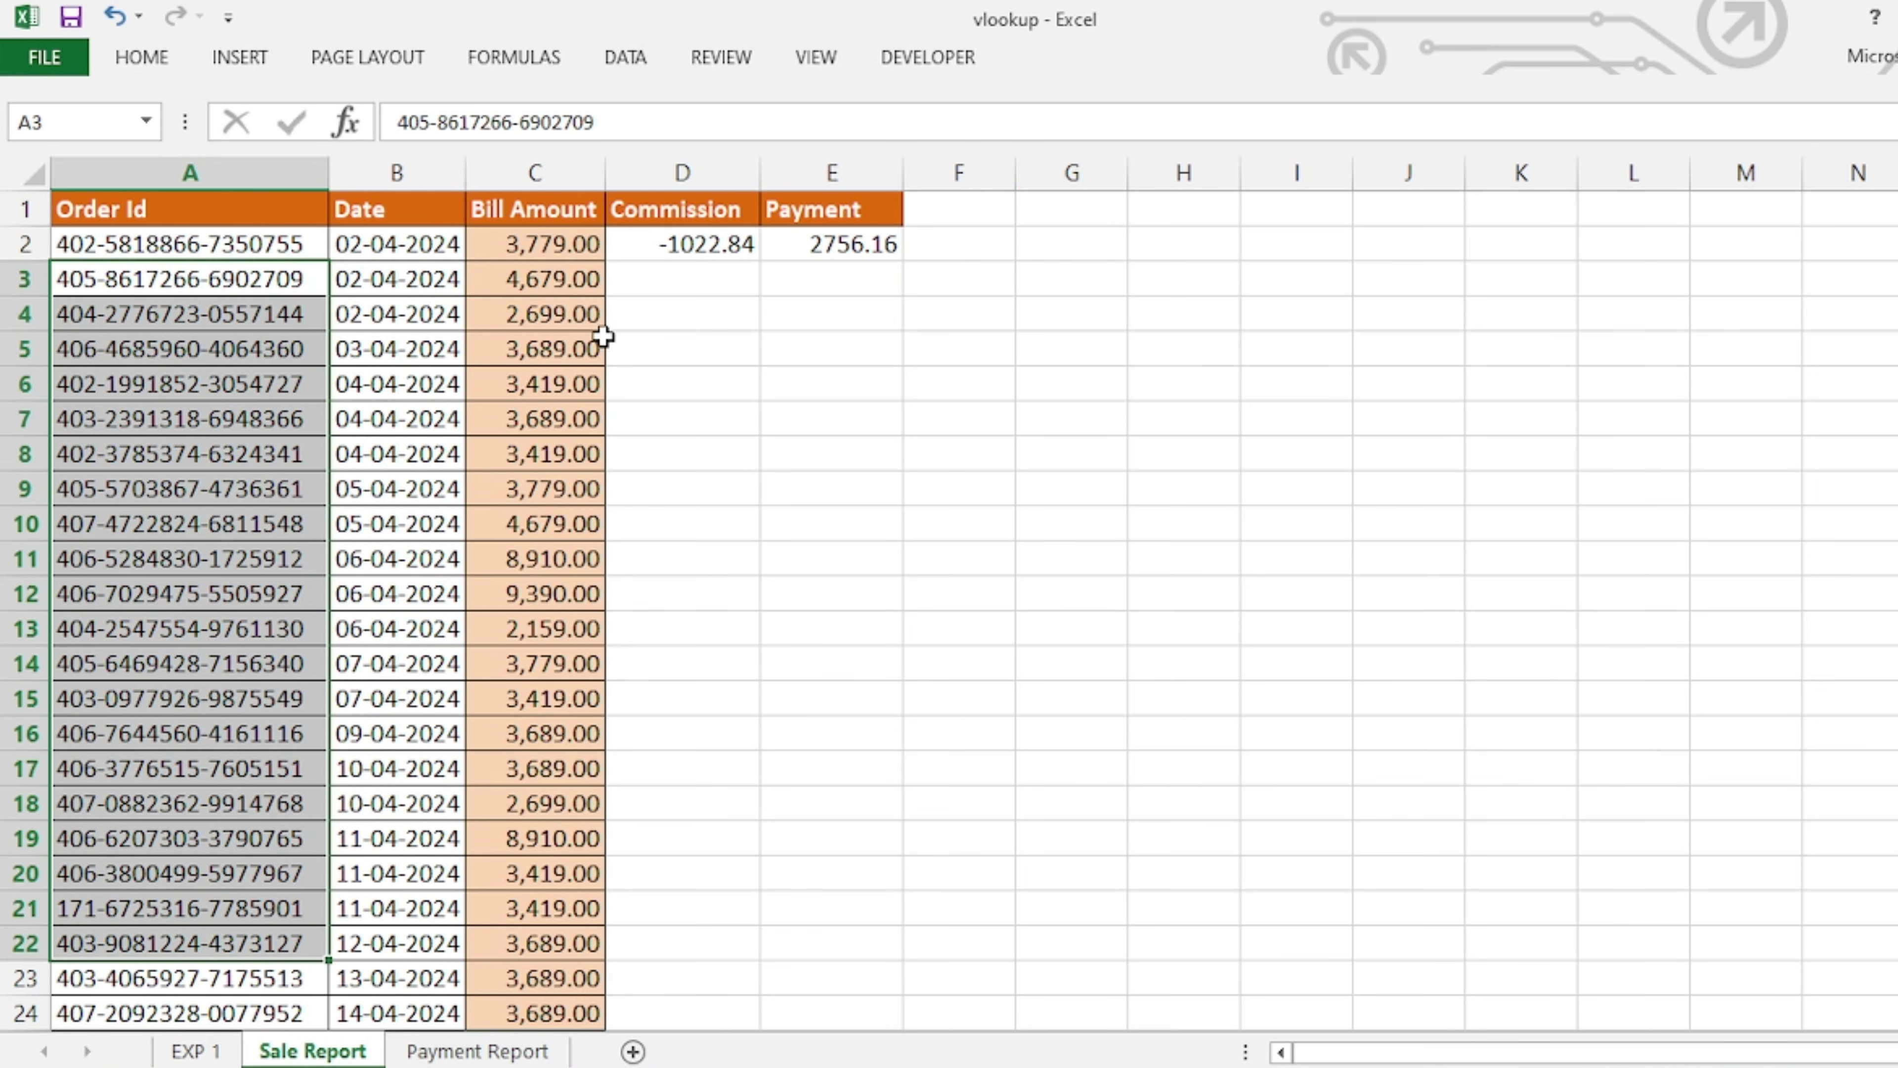
{"action": "left_click", "coordinate": [711, 279]}
{"action": "left_click_drag", "start_coordinate": [736, 243], "coordinate": [828, 241]}
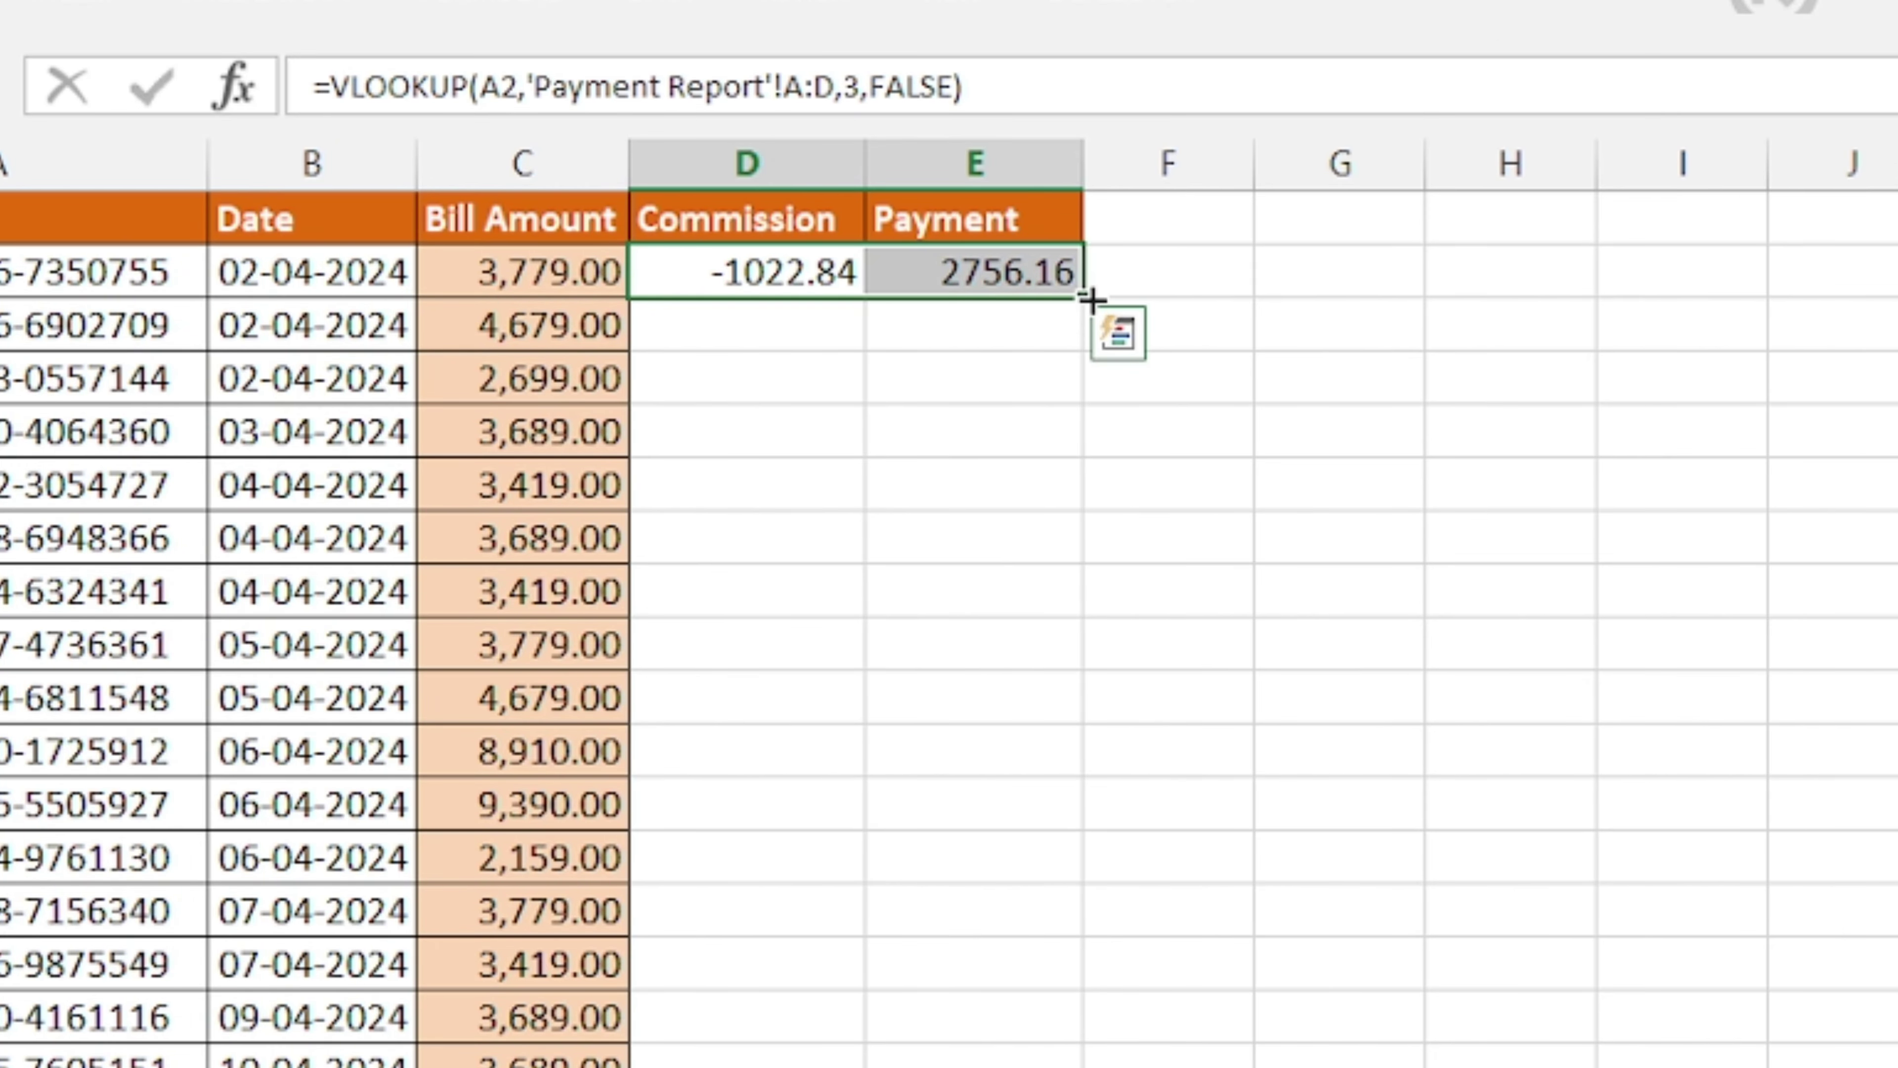
{"action": "double_click", "coordinate": [1090, 299]}
{"action": "left_click", "coordinate": [1012, 431]}
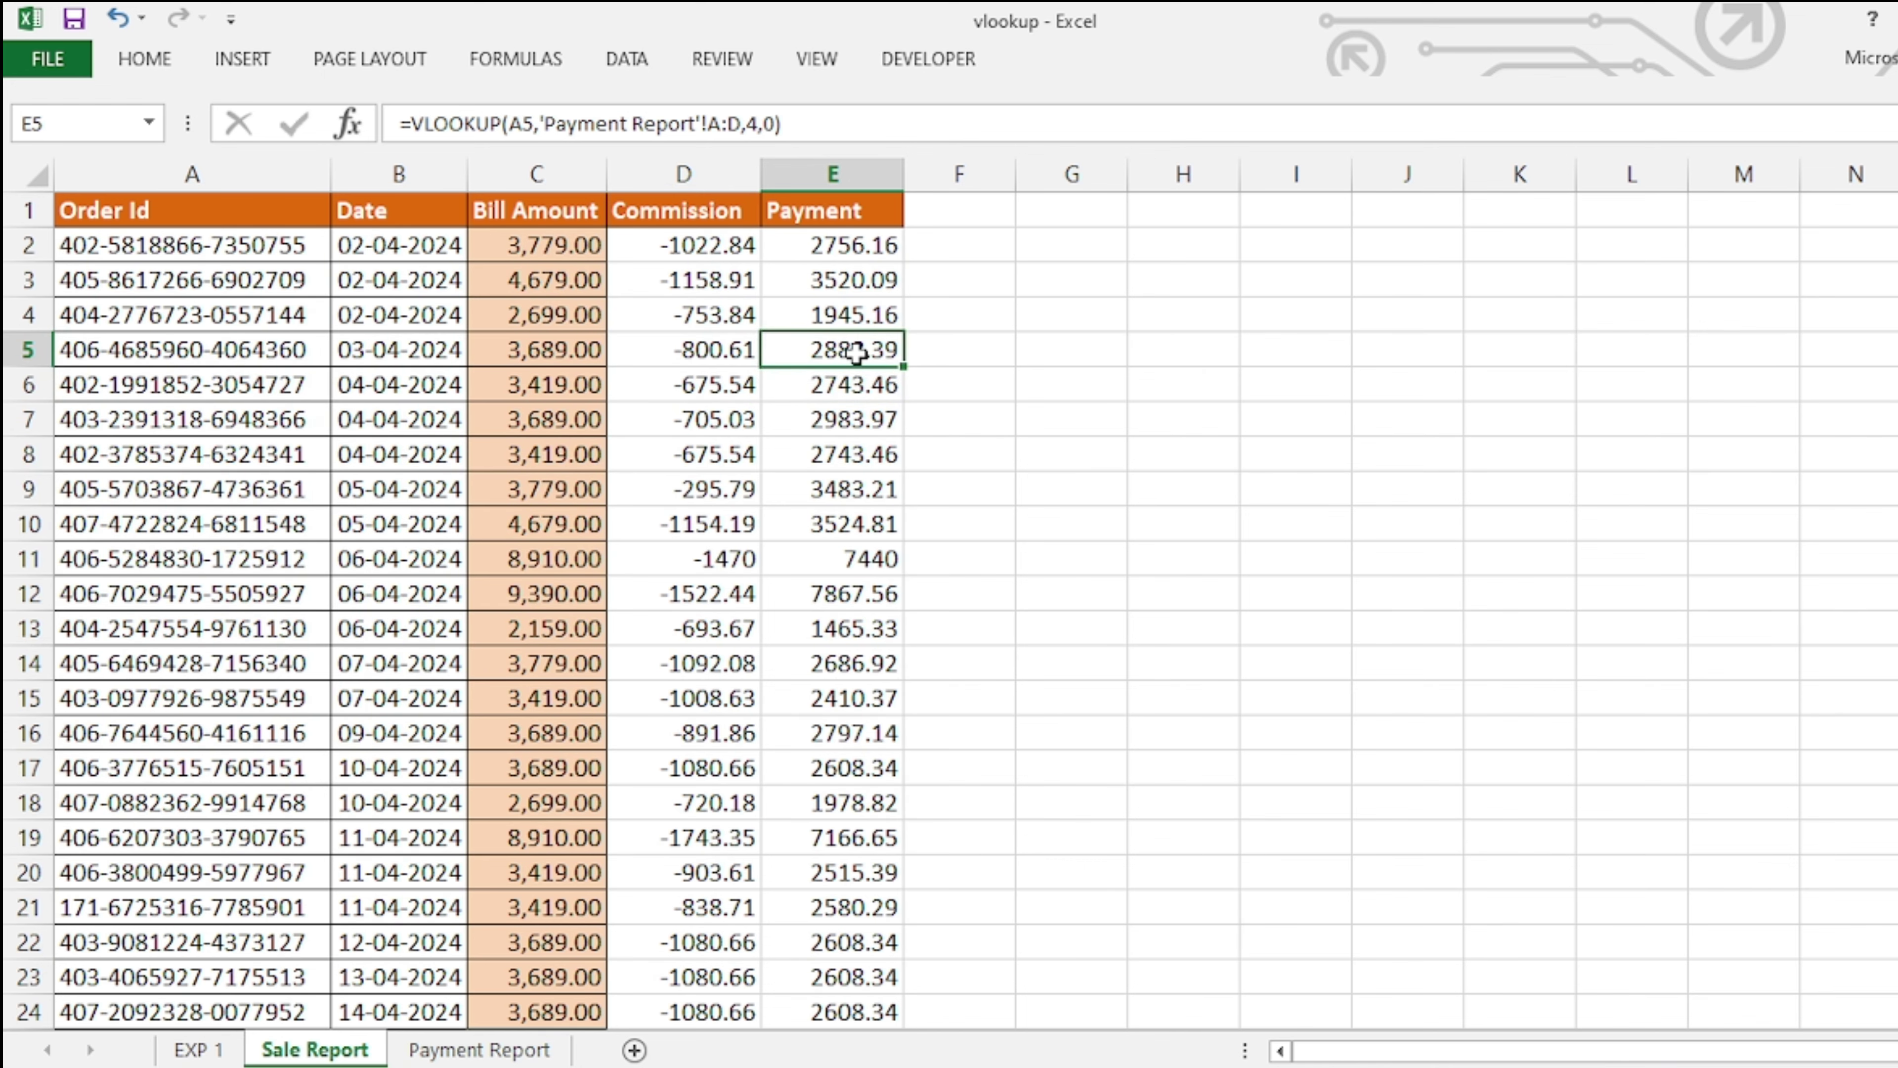
{"action": "key", "text": "ctrl+Down"}
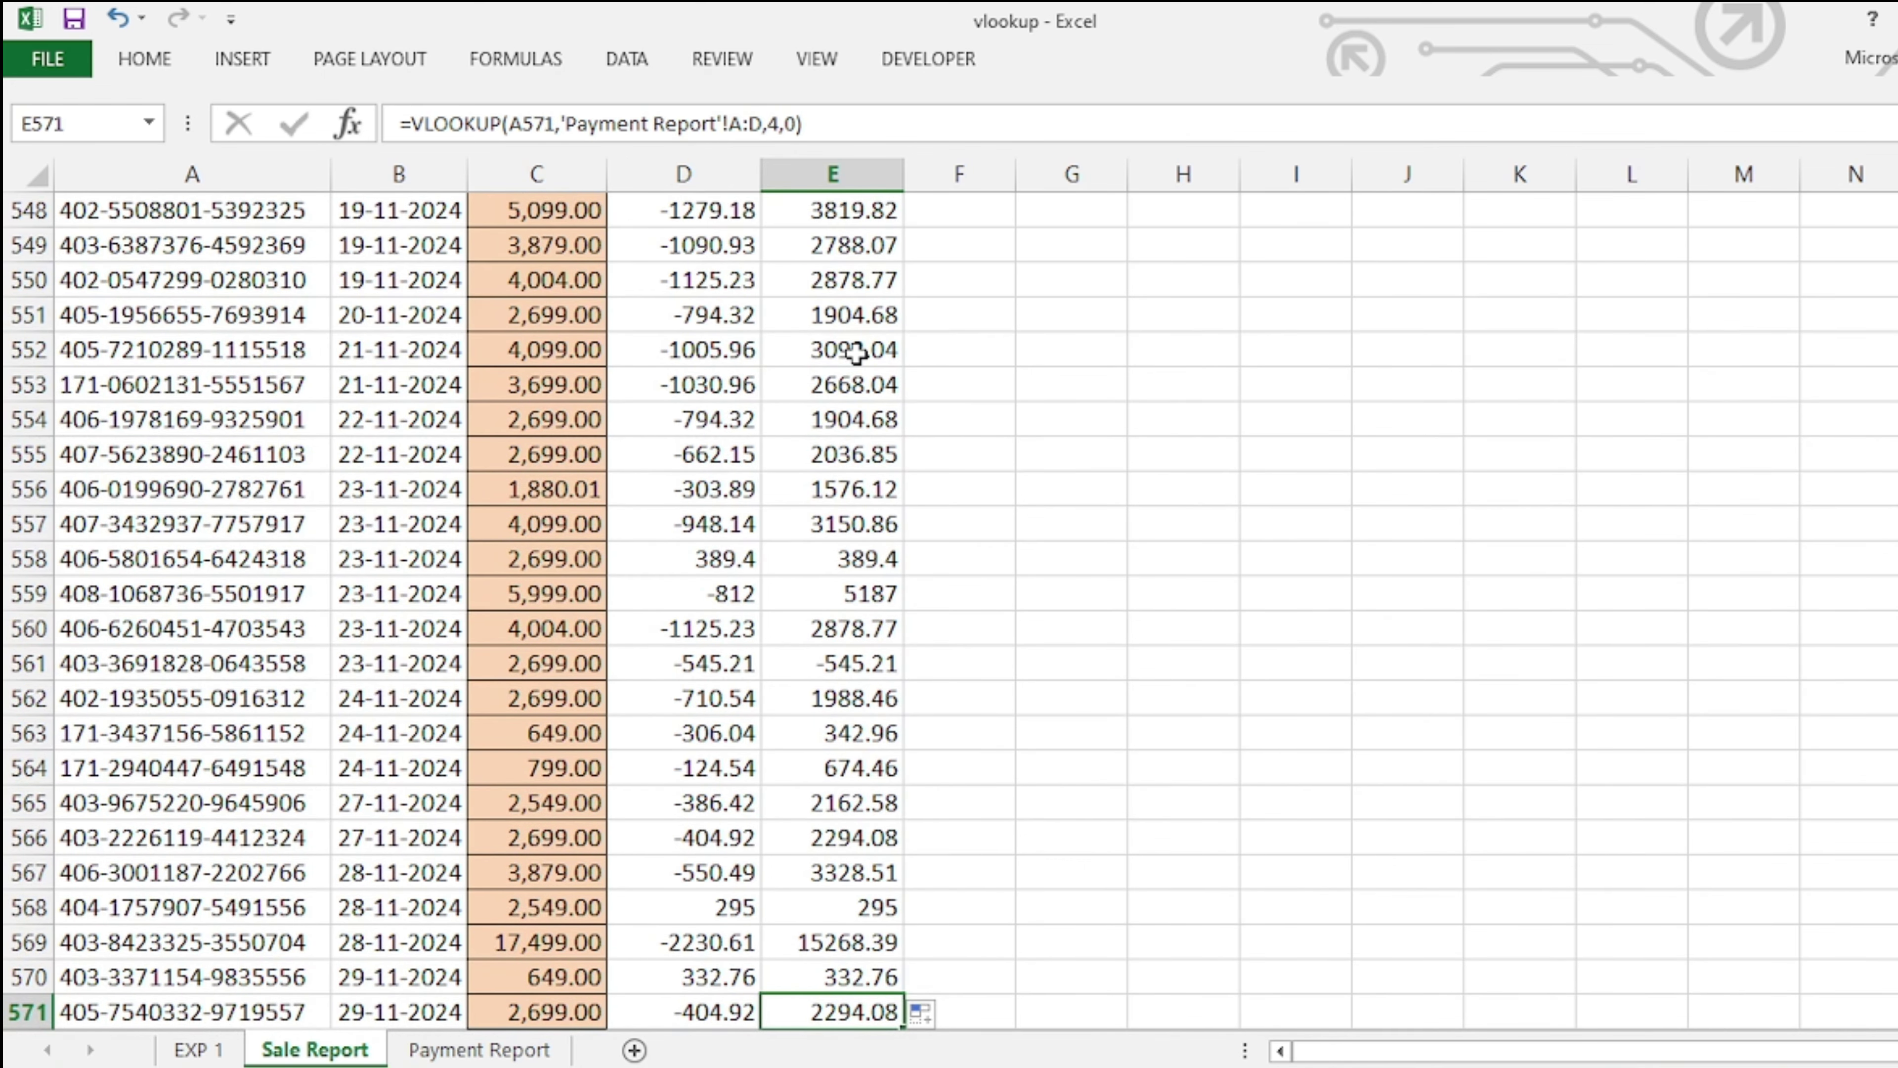
{"action": "key", "text": "ctrl+Up"}
{"action": "key", "text": "Down"}
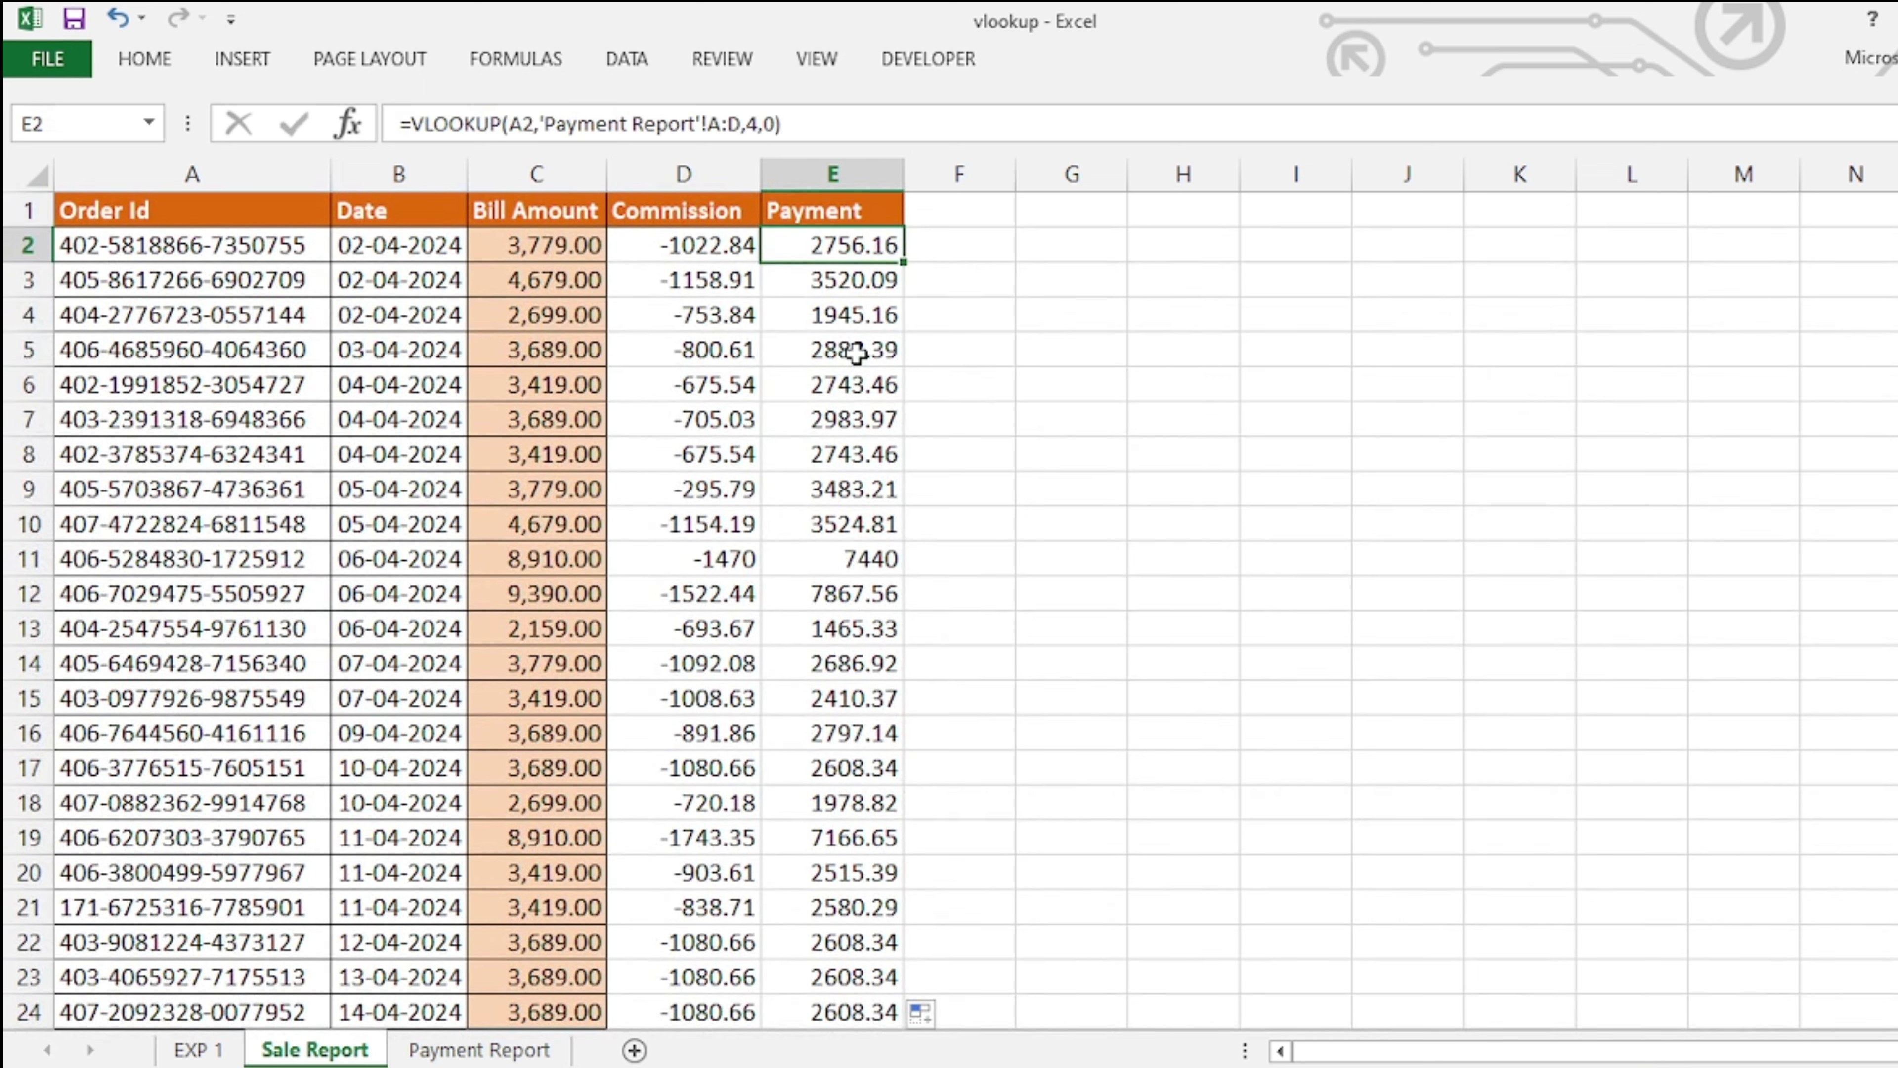